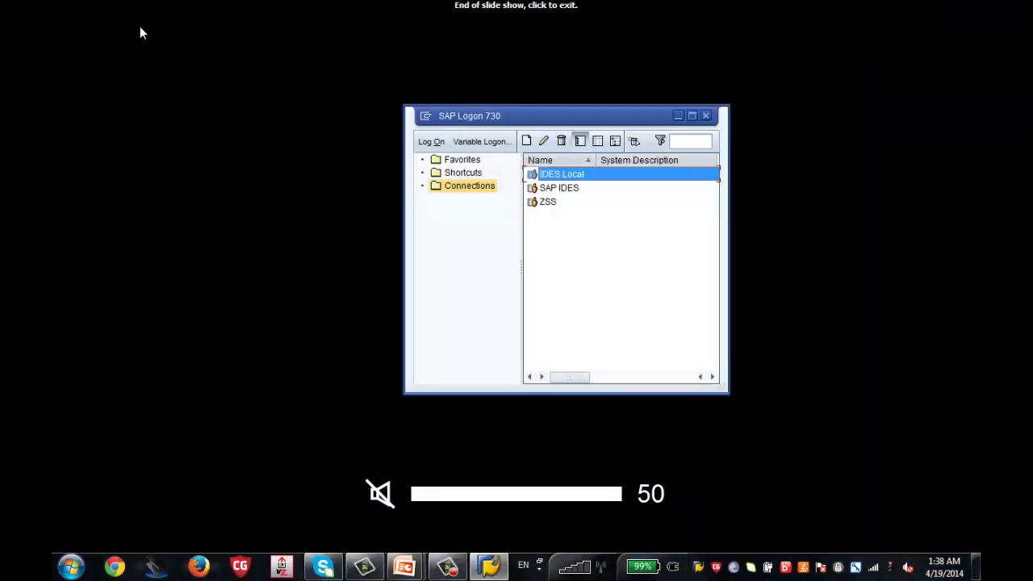
Log on to the SAP IDES connection with the remembered user name and its password
click(570, 191)
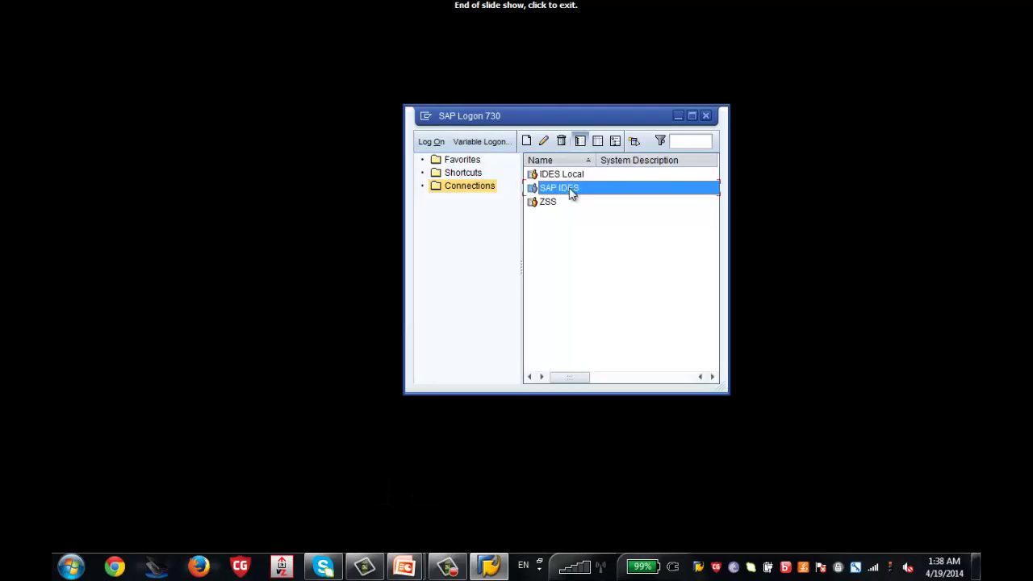
double_click(570, 191)
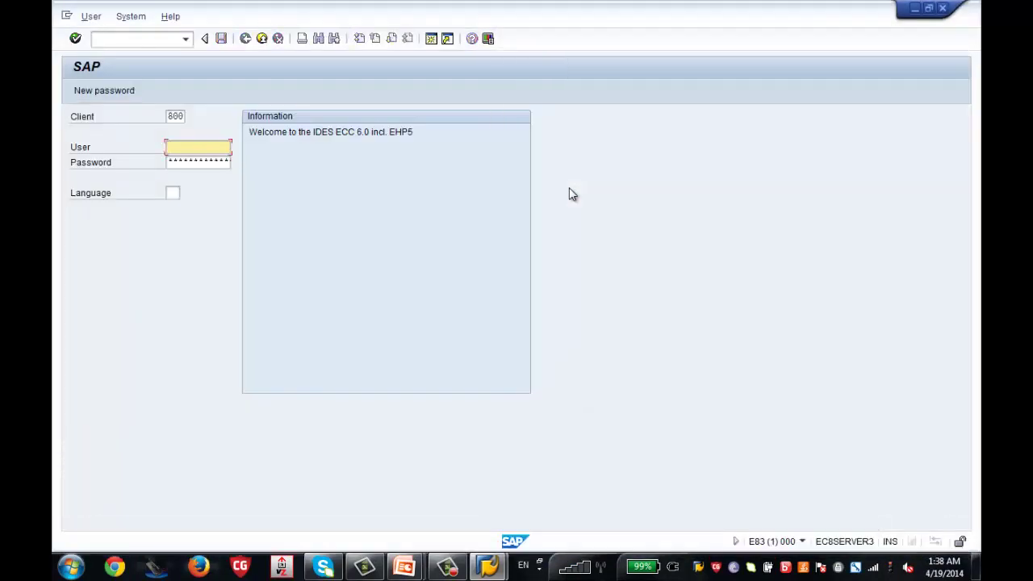
text(u)
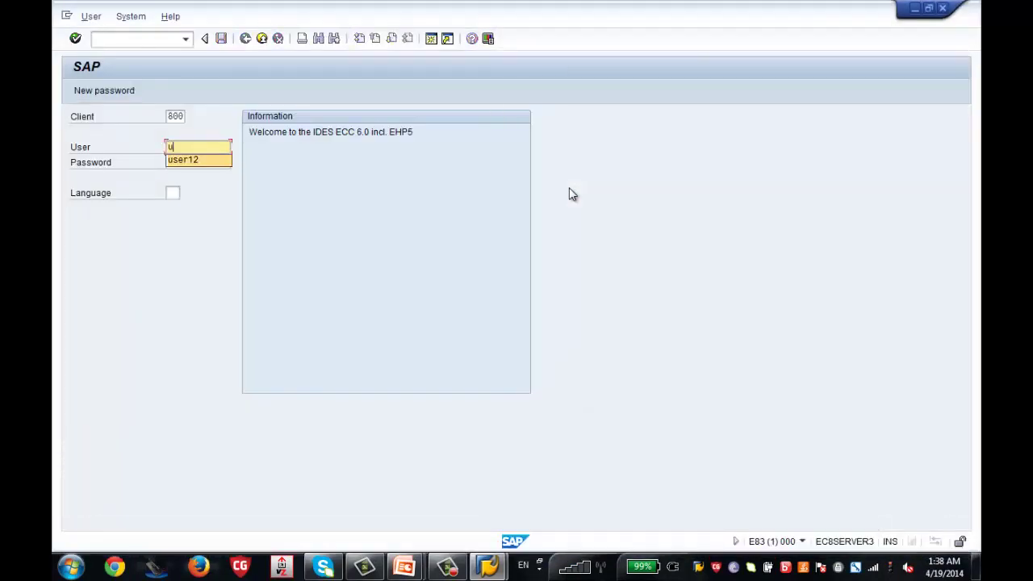
key(Down)
key(Return)
key(Tab)
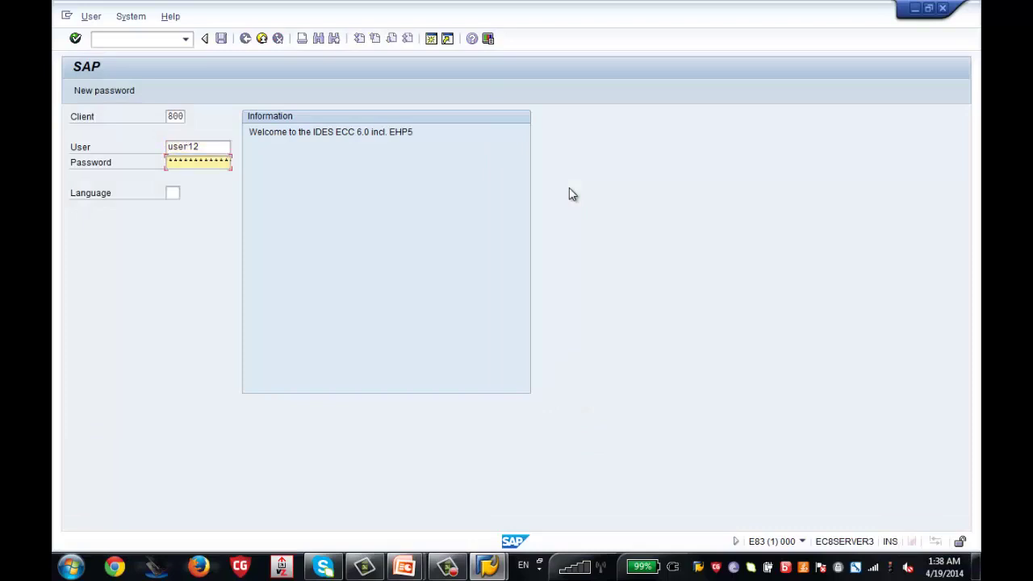
text(*******)
key(Return)
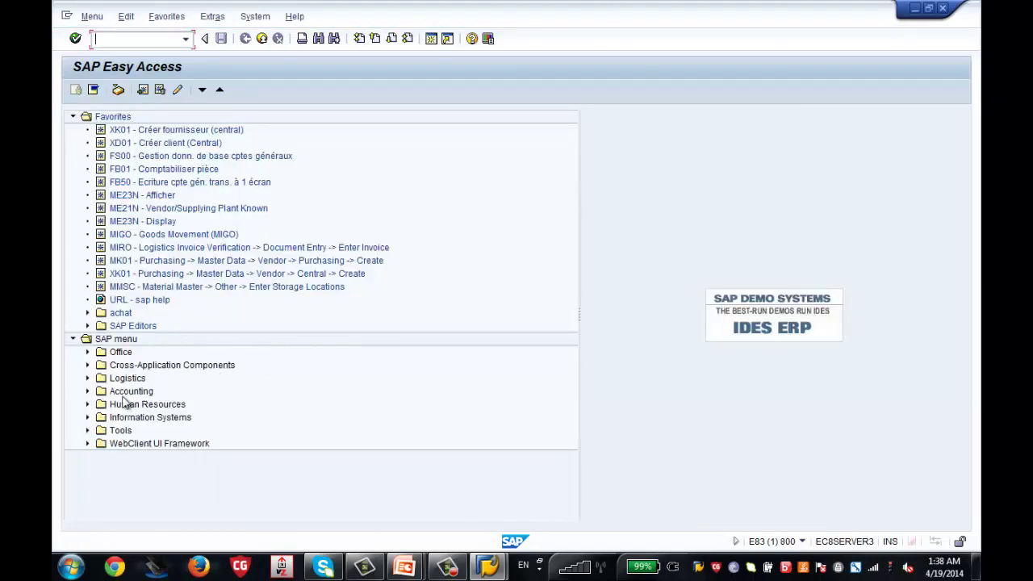
Expand Human Resources > Organizational Management > Expert Mode > Simple Maintenance and select PPOC_OLD - Create
click(88, 405)
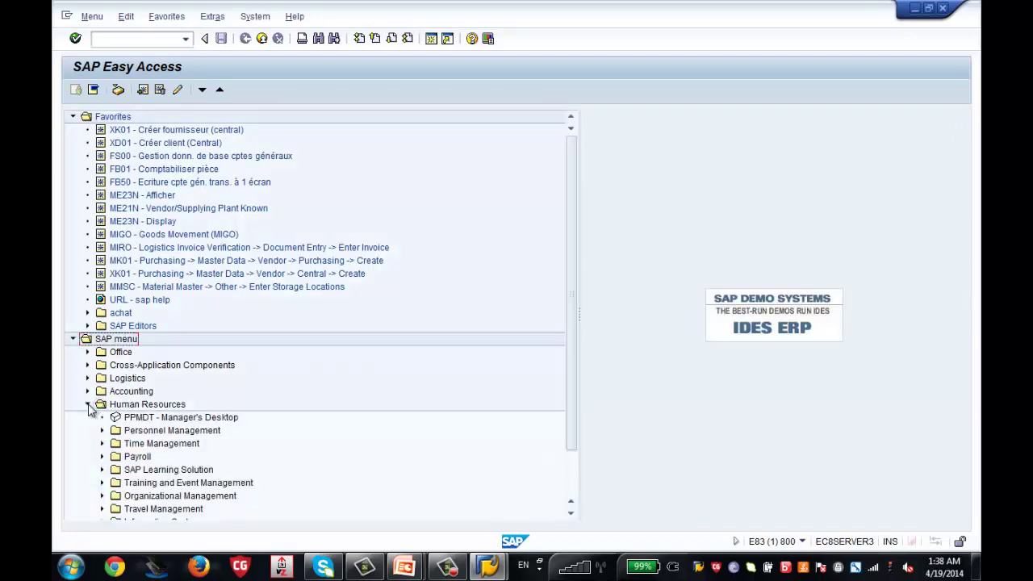
drag(569, 263, 568, 339)
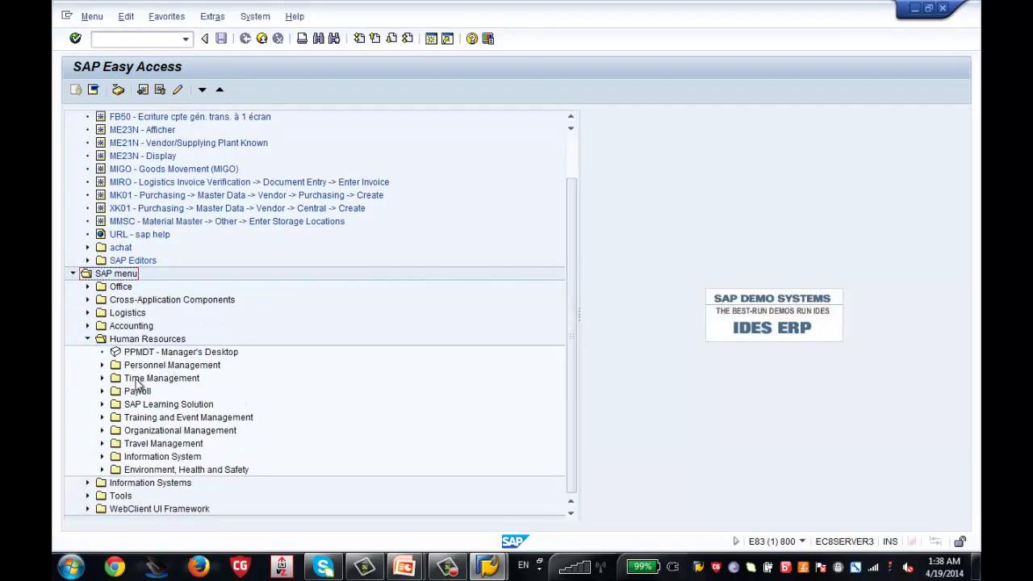
click(102, 432)
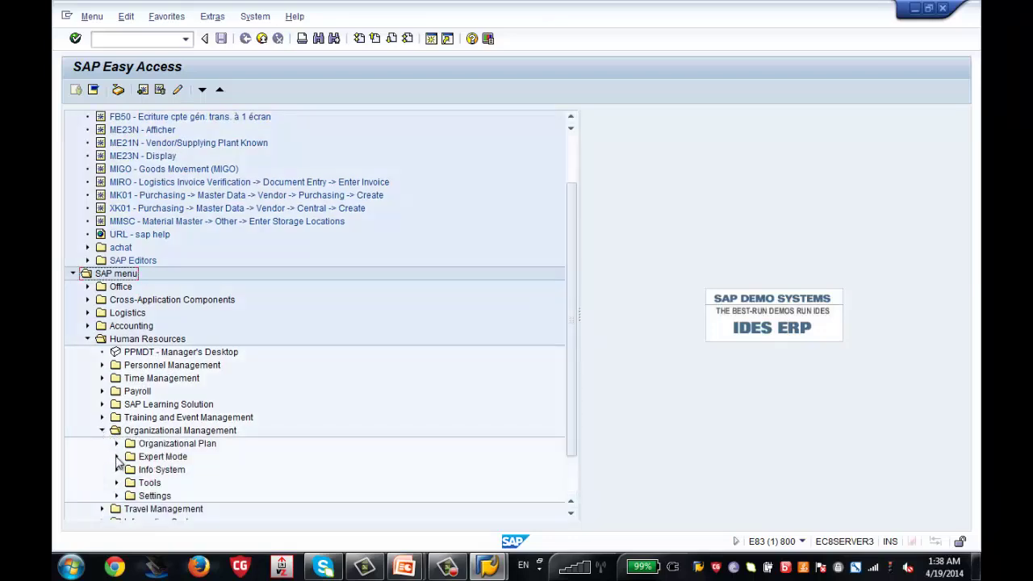
click(116, 457)
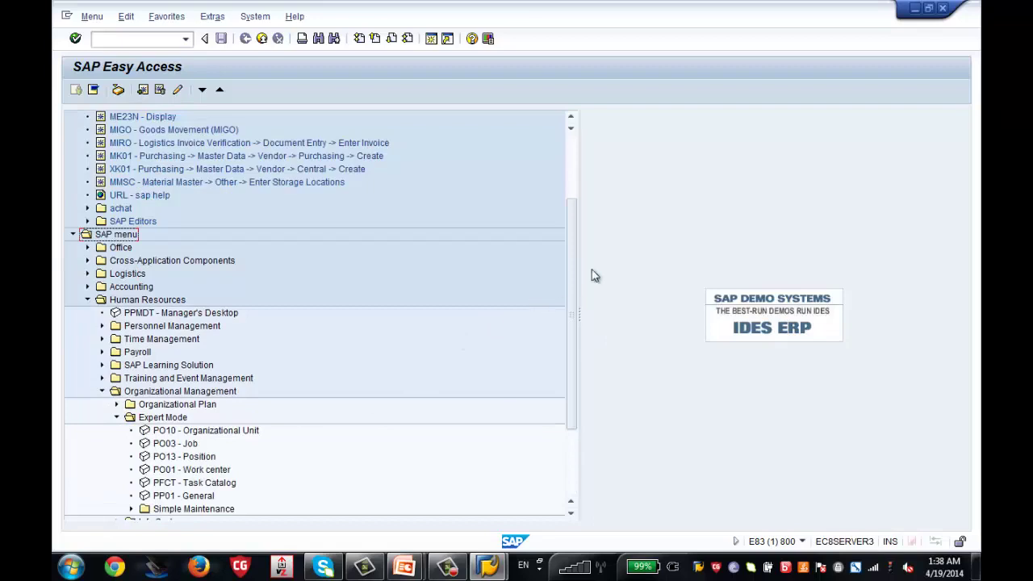
scroll(576, 300, down, 1)
scroll(572, 301, down, 2)
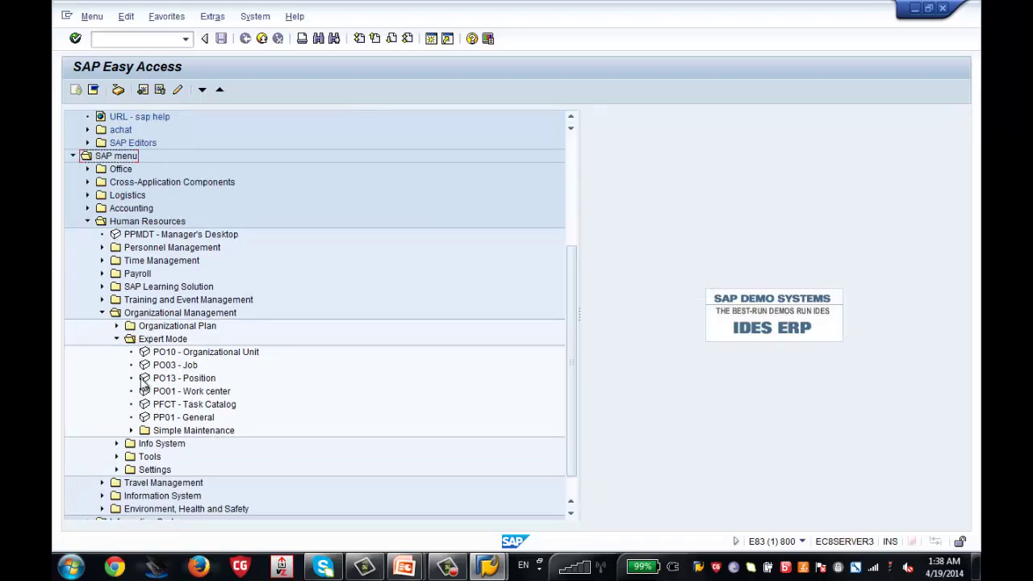
click(116, 340)
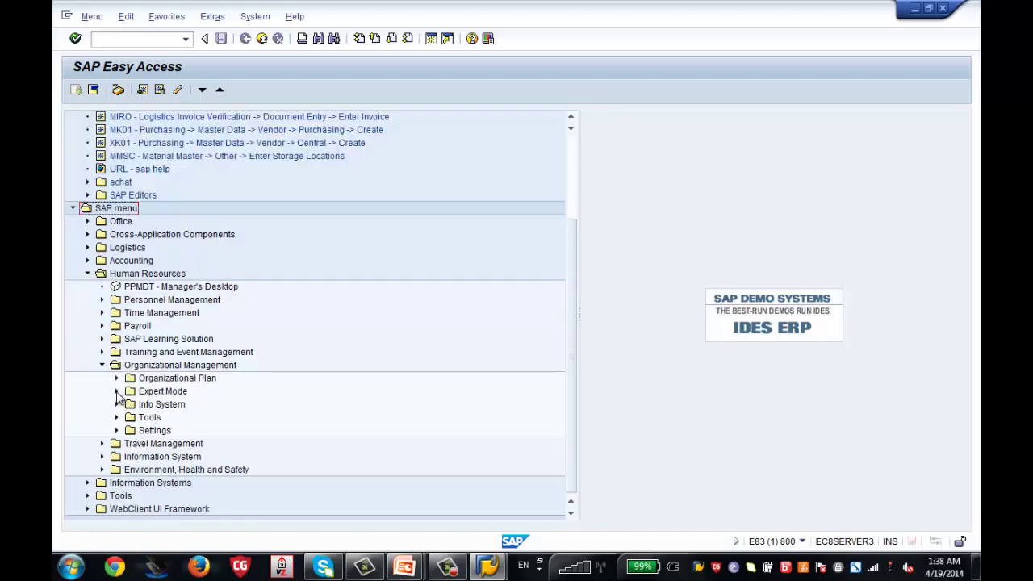
click(117, 392)
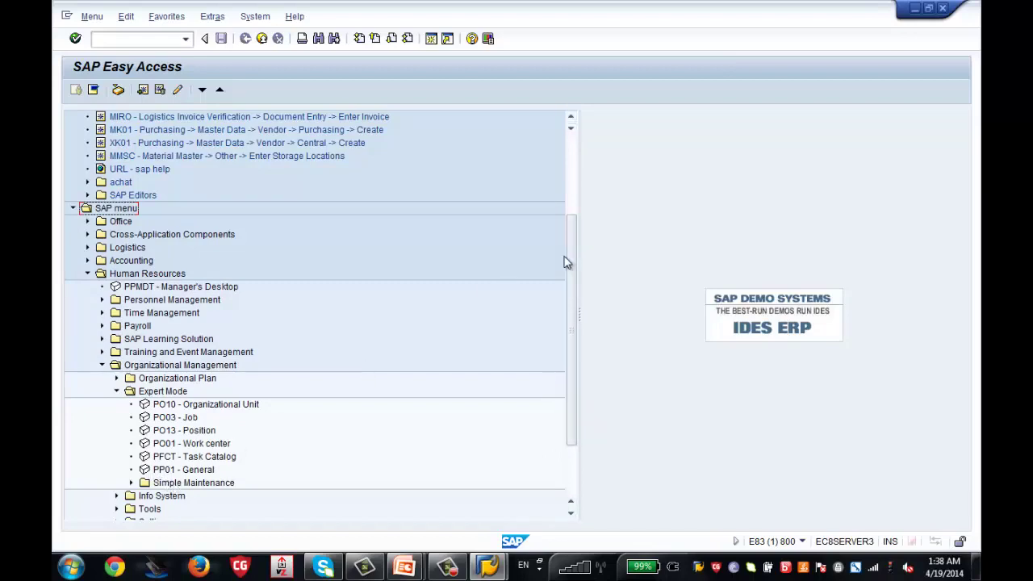
drag(570, 258, 571, 311)
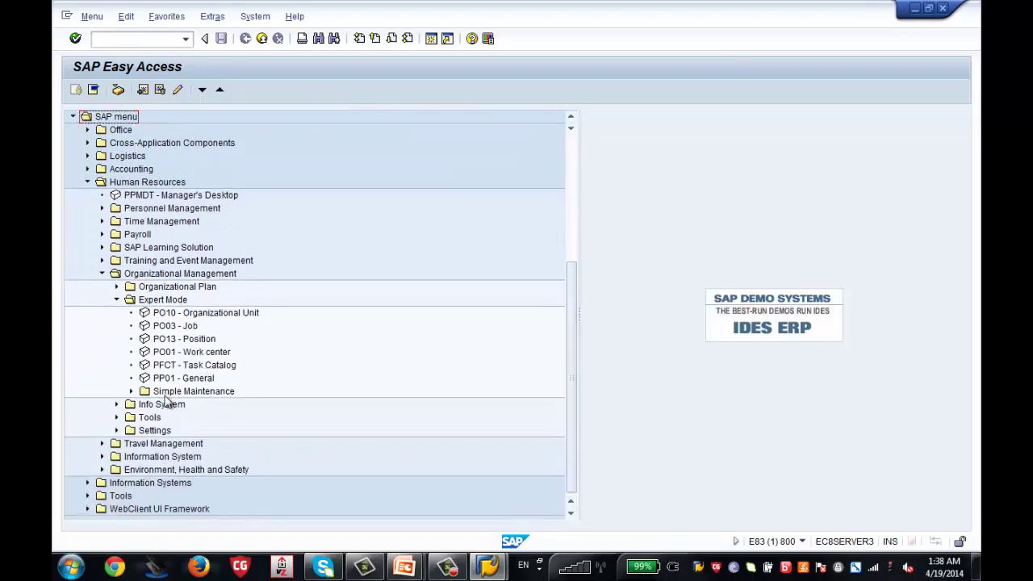
click(131, 391)
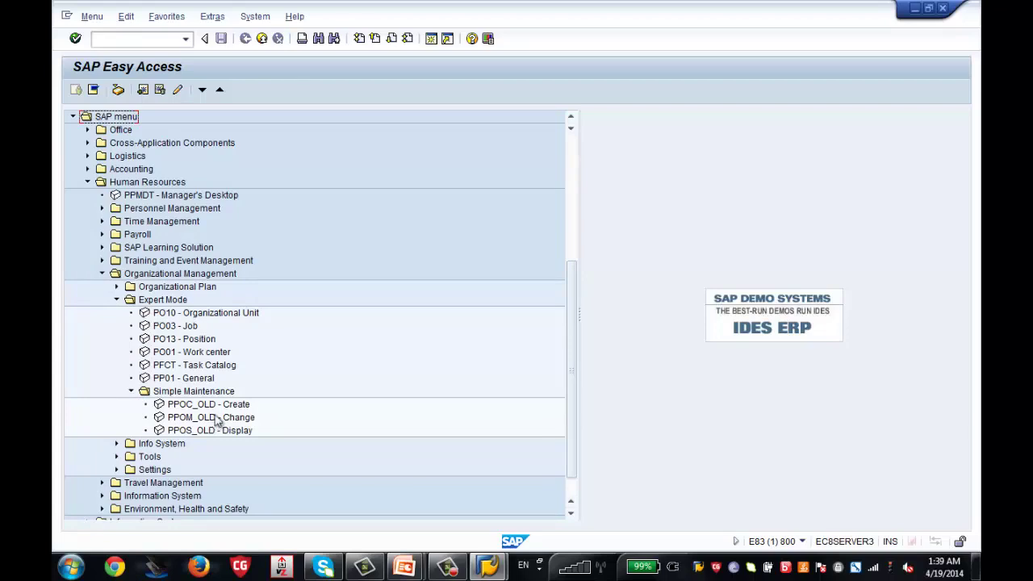
click(227, 405)
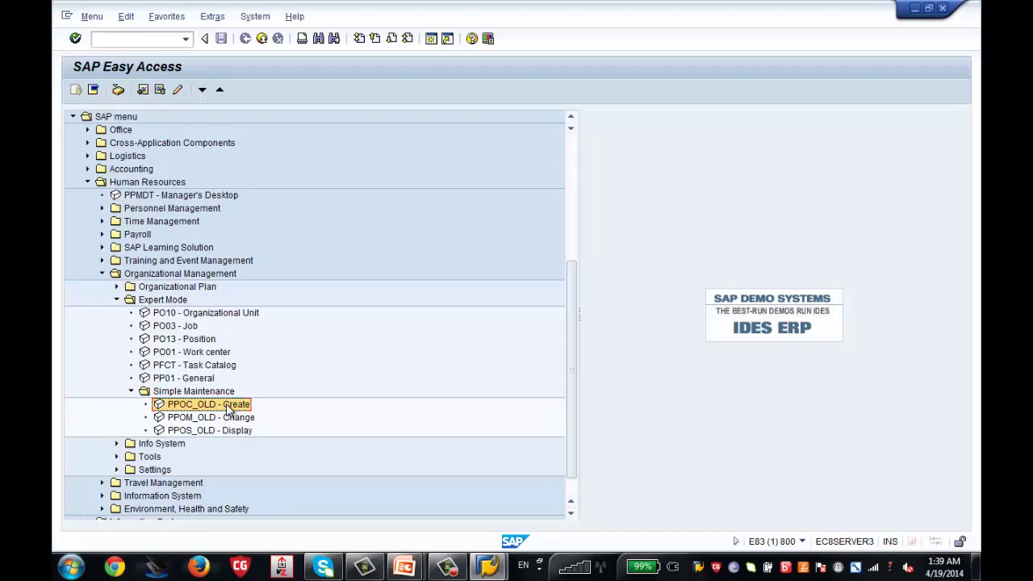
Use PPOC_OLD to create unit 'Zenith Execu', named 'Zenith Executive Board', in the Human Resources view
double_click(226, 403)
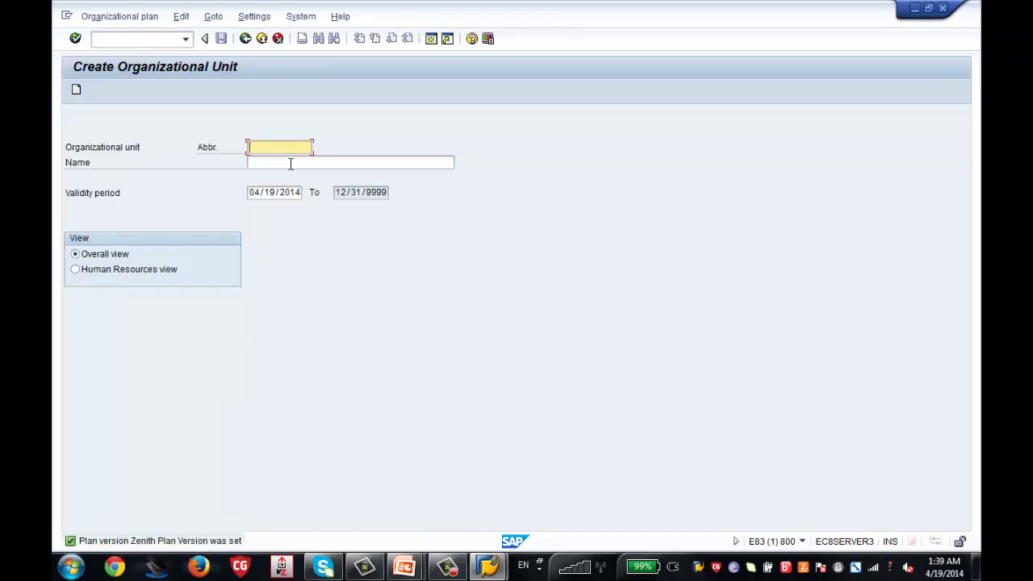
text(Zenith Execu)
click(291, 164)
text(Zenith E)
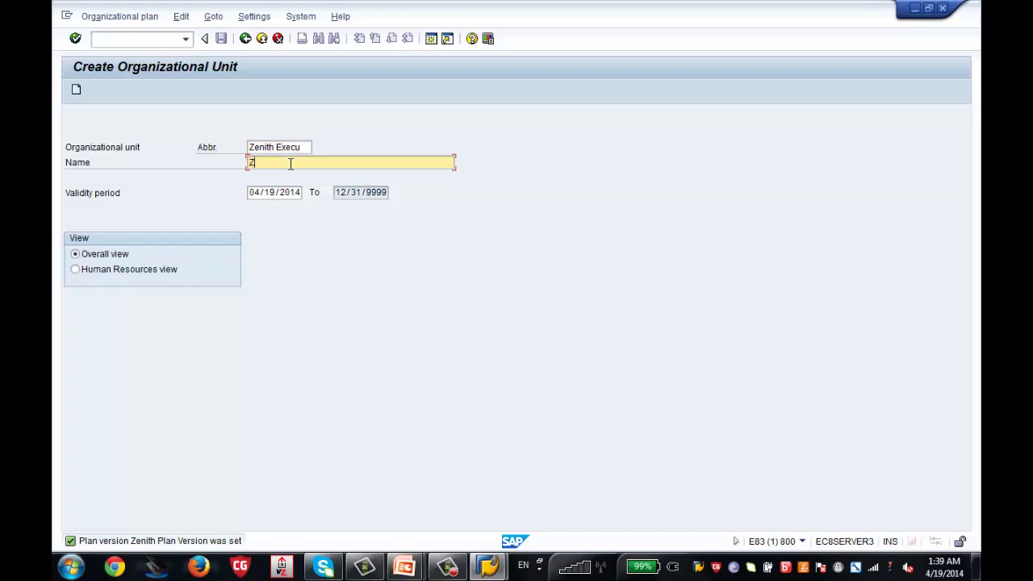
text(xecutive Board)
click(136, 274)
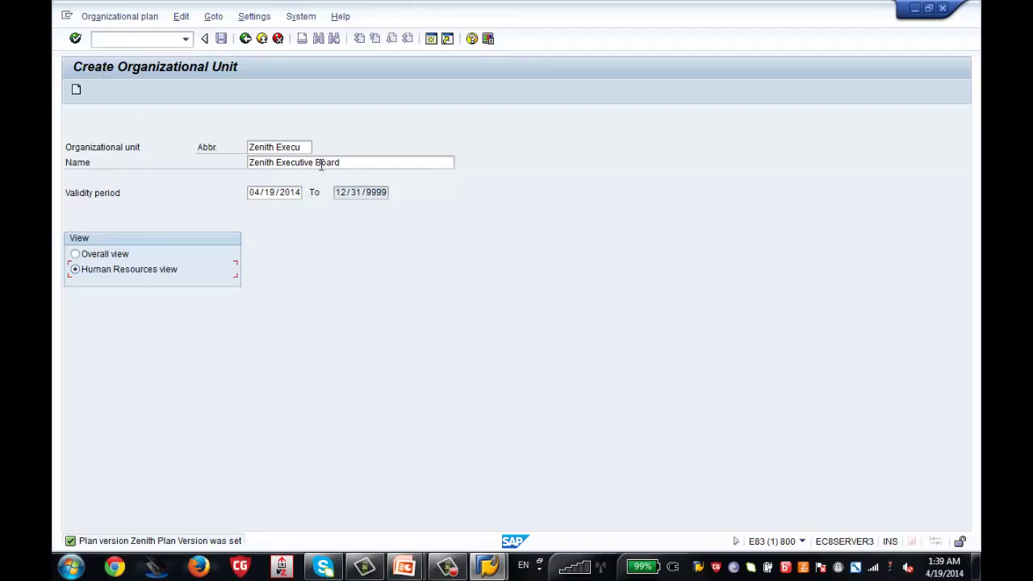
click(78, 91)
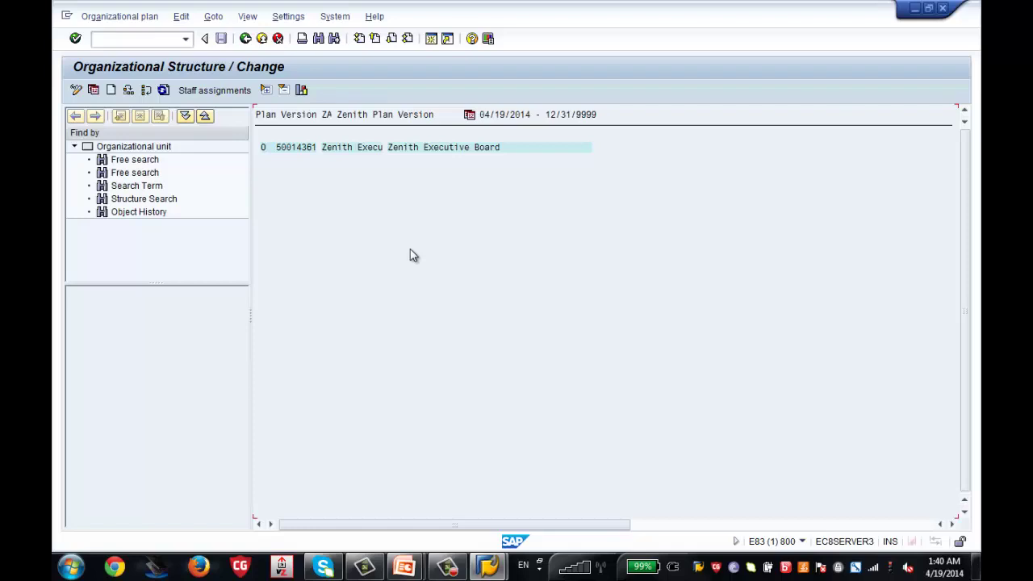
Switch the Zenith Executive Board's organizational structure to display mode
click(342, 149)
click(213, 17)
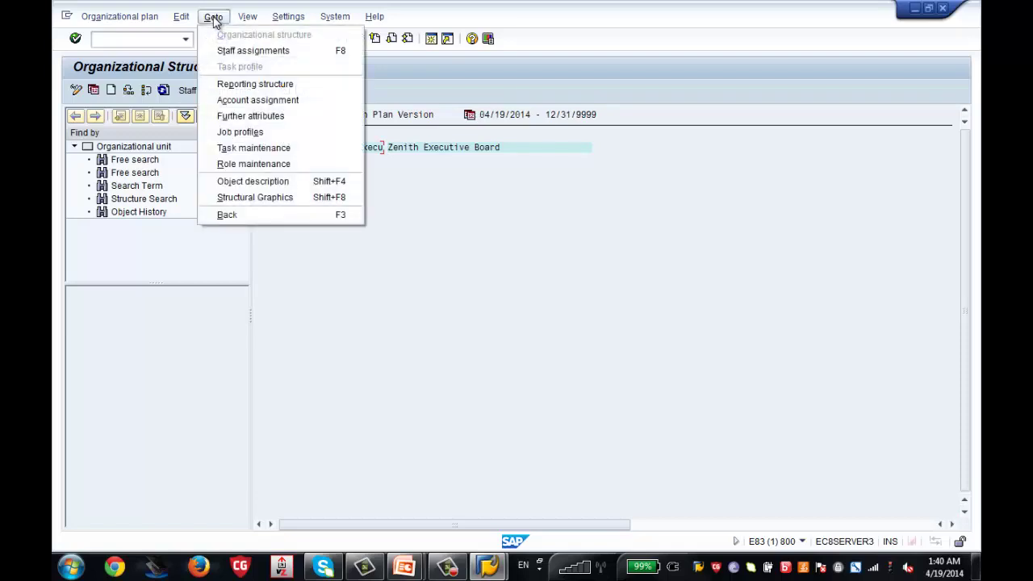
mouse_move(119, 17)
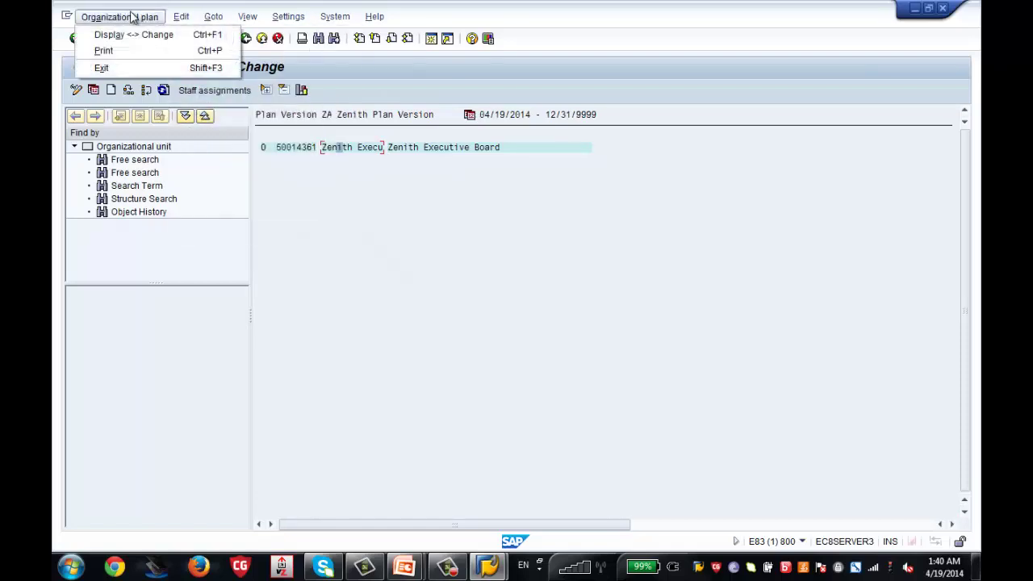
click(133, 35)
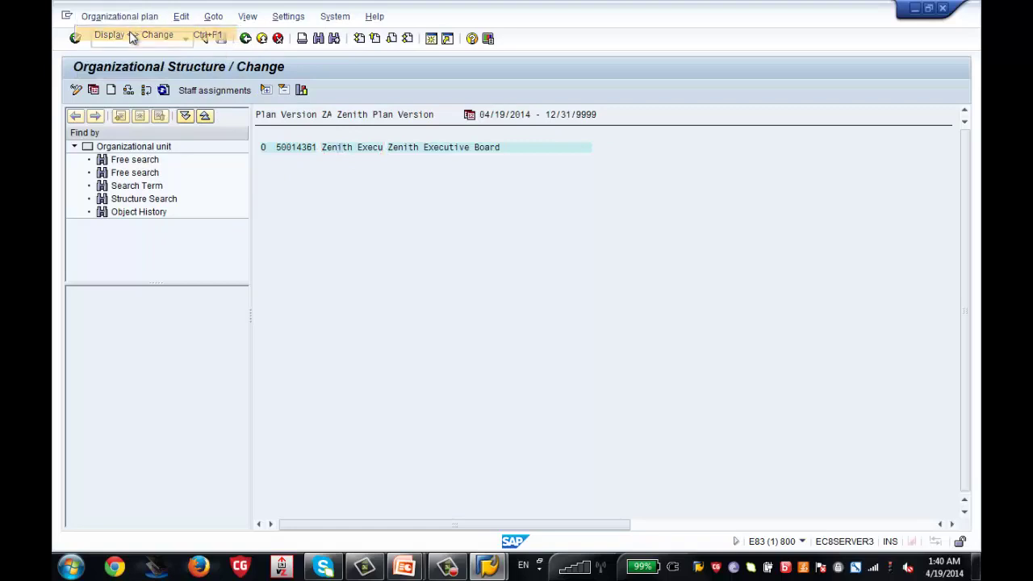
Browse the Goto options and open the board's reporting structure
click(302, 151)
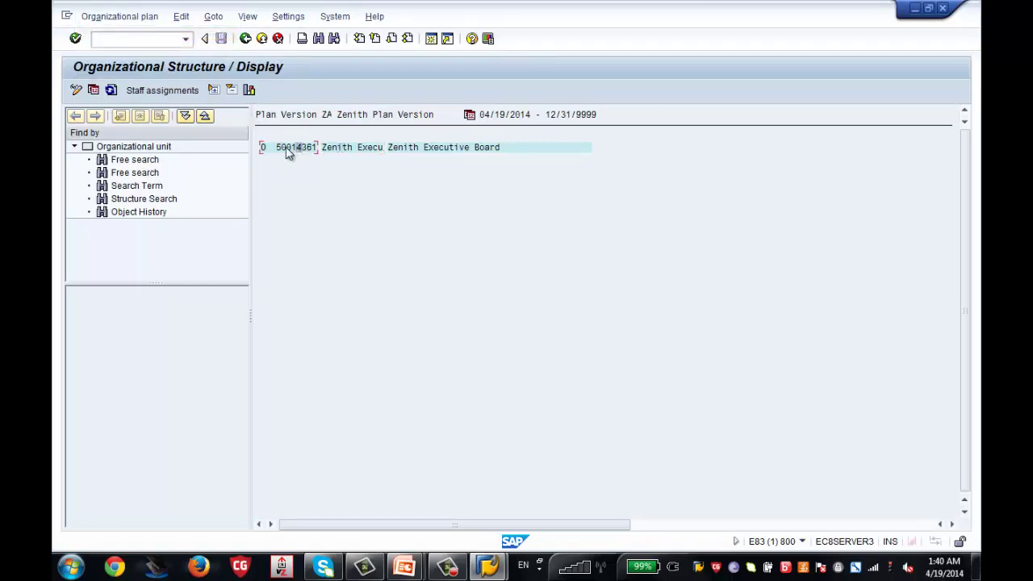
click(215, 21)
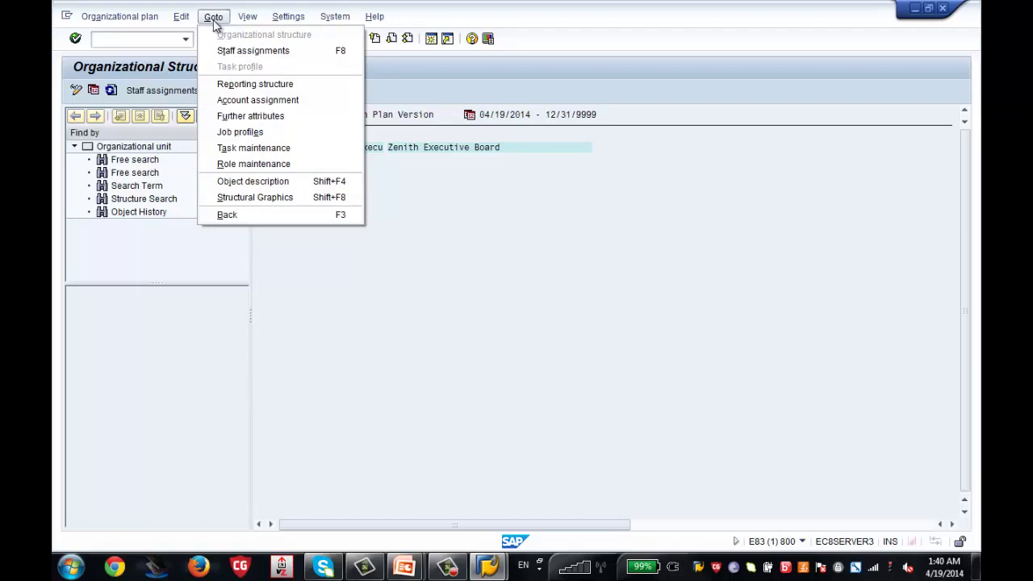
mouse_move(165, 16)
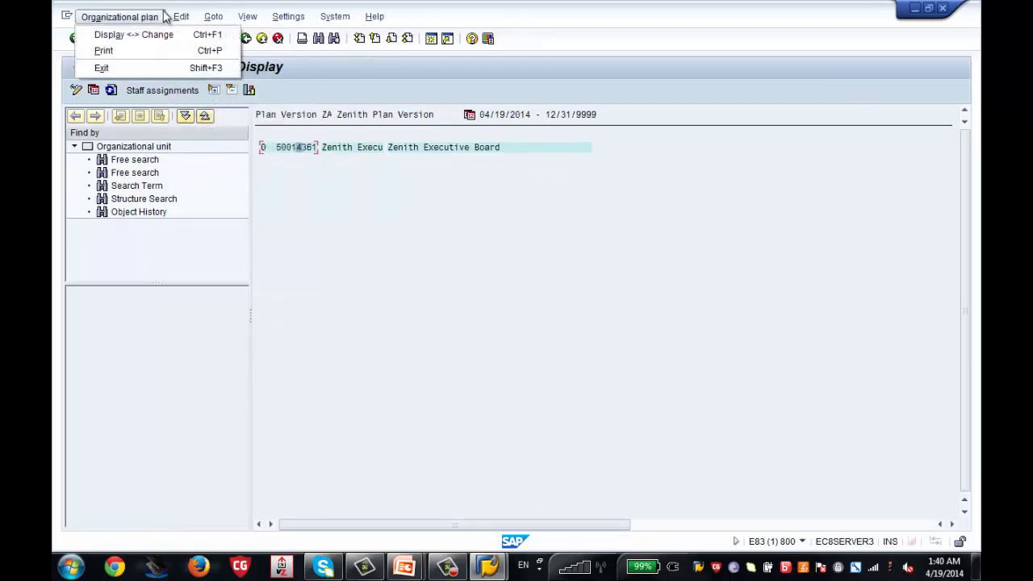
click(304, 154)
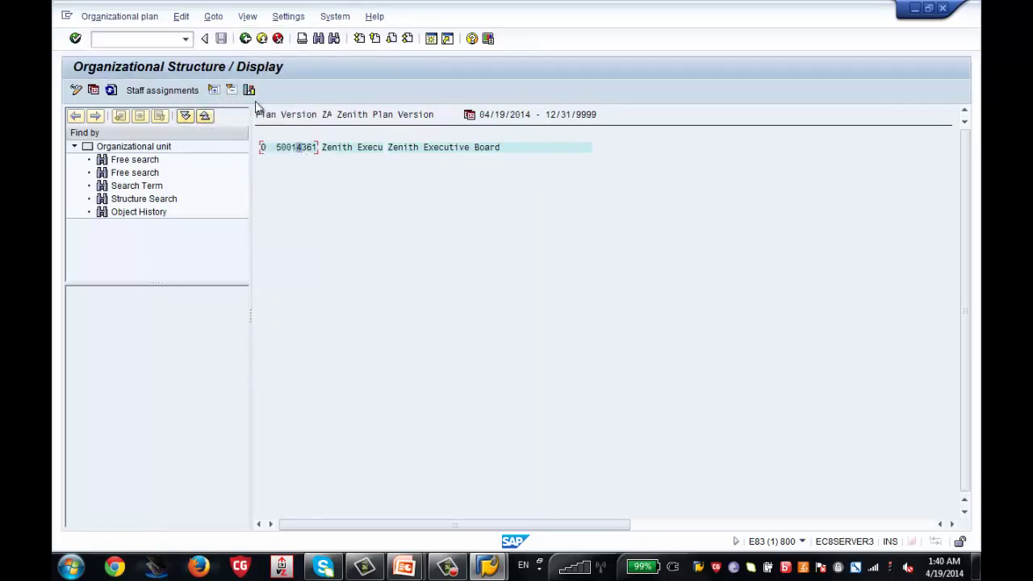
click(213, 16)
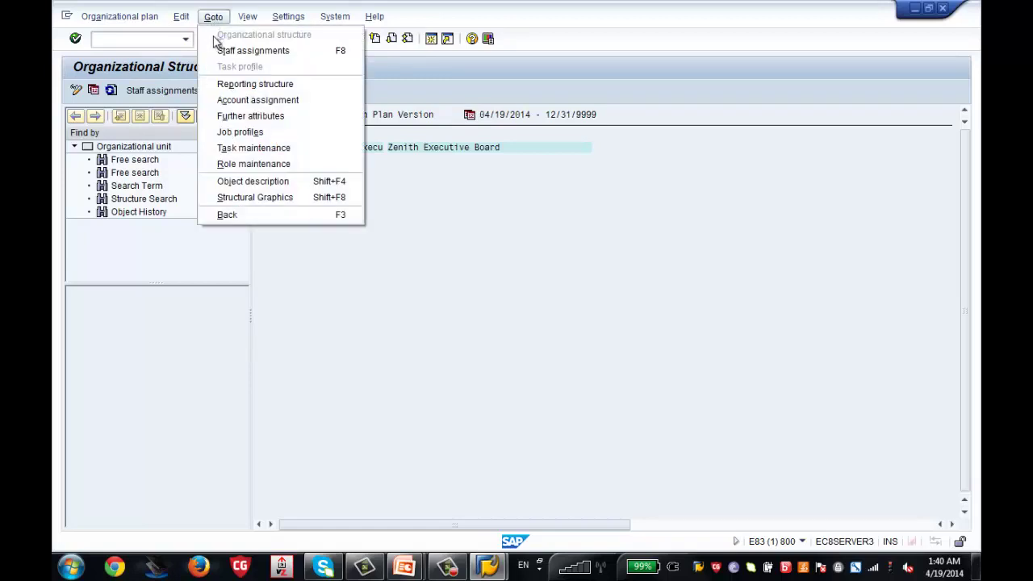
click(241, 88)
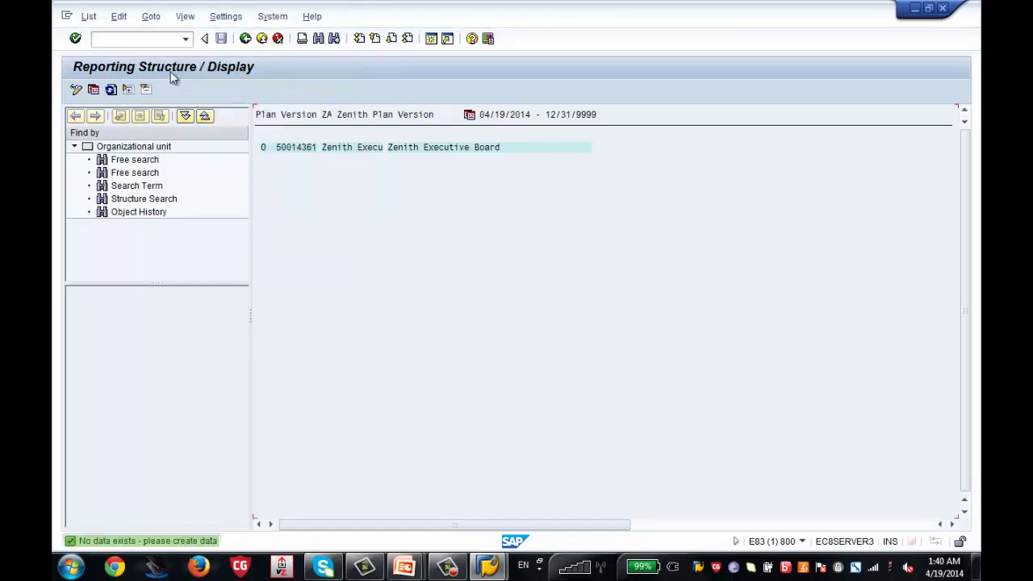
Show the board's organizational structure, check its staff assignments, then return to the organizational structure
click(127, 22)
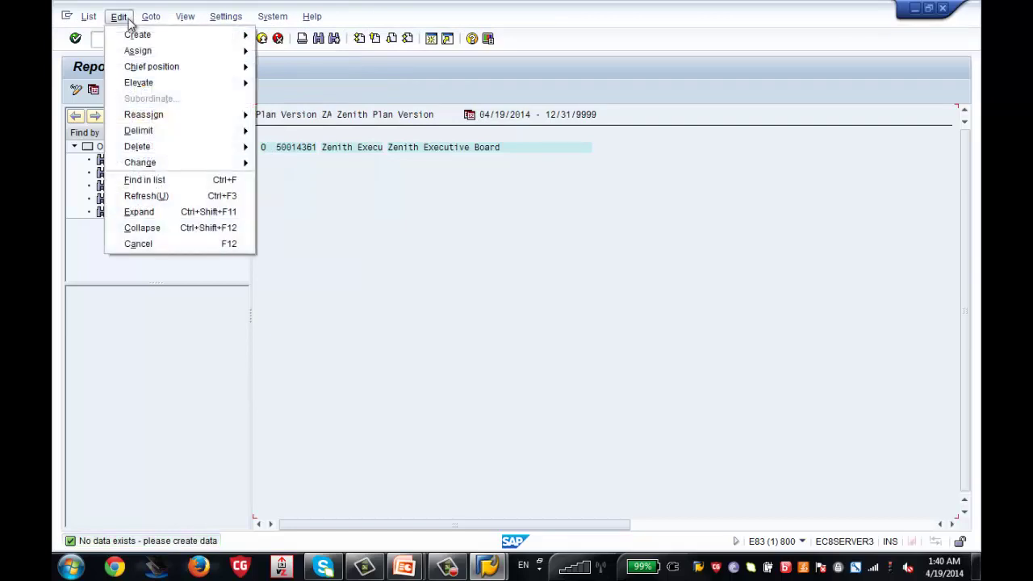
mouse_move(151, 20)
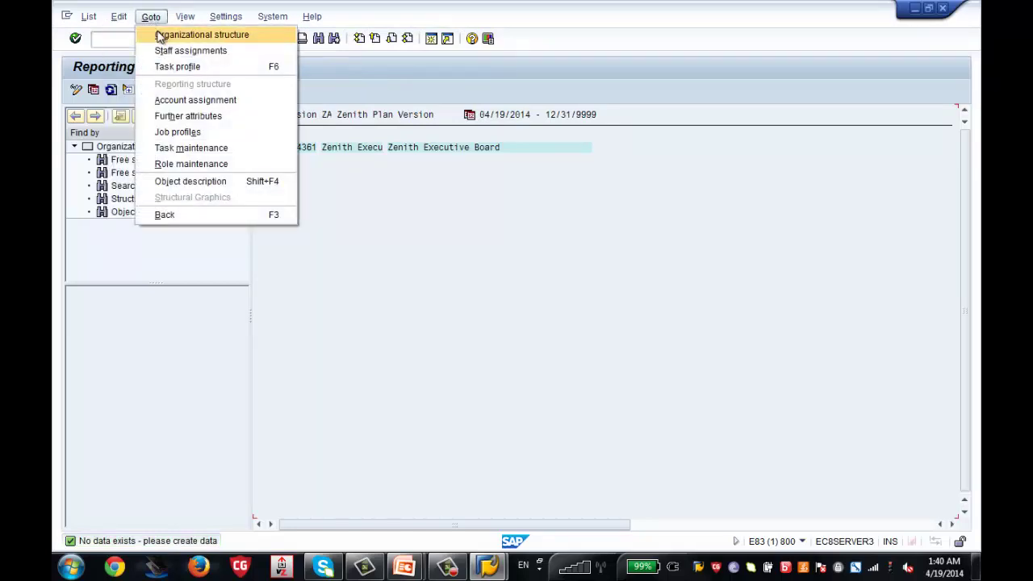
click(161, 35)
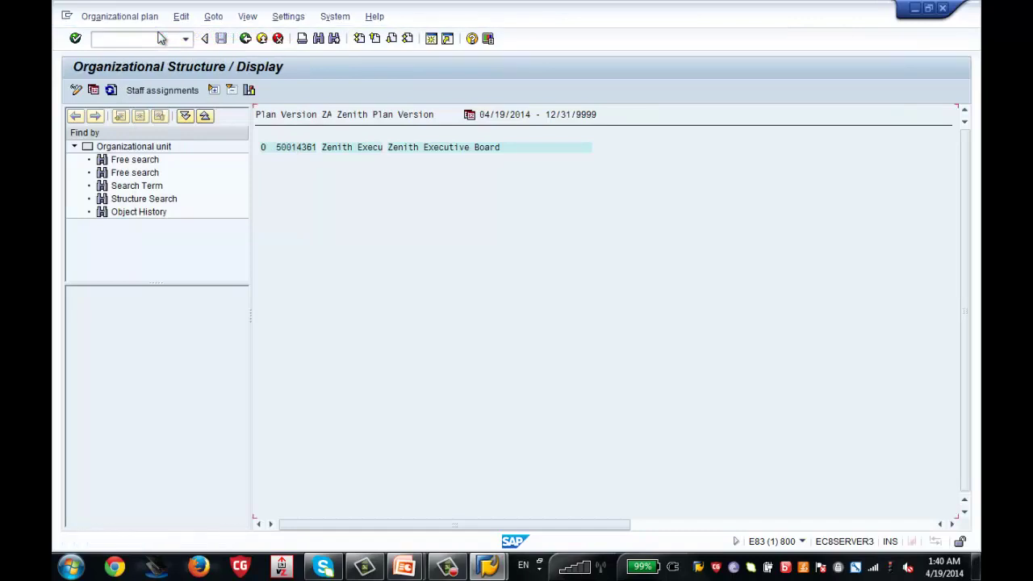
click(296, 153)
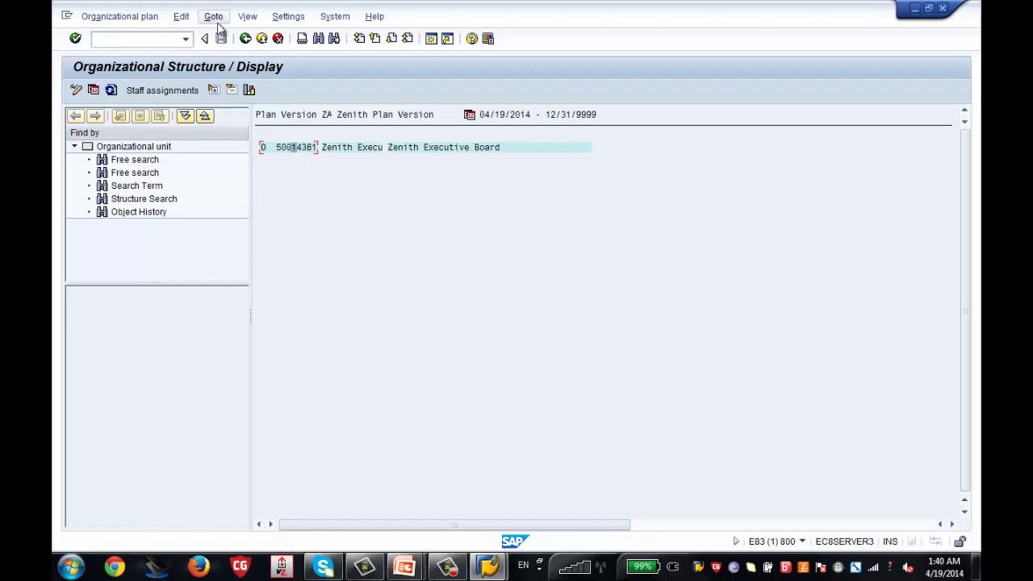
click(169, 87)
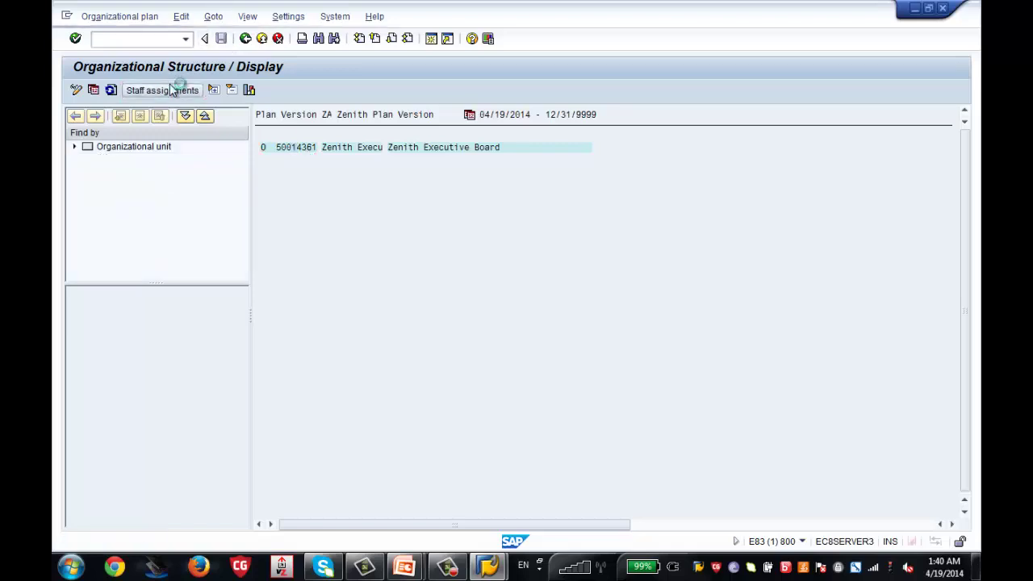
click(213, 16)
click(227, 37)
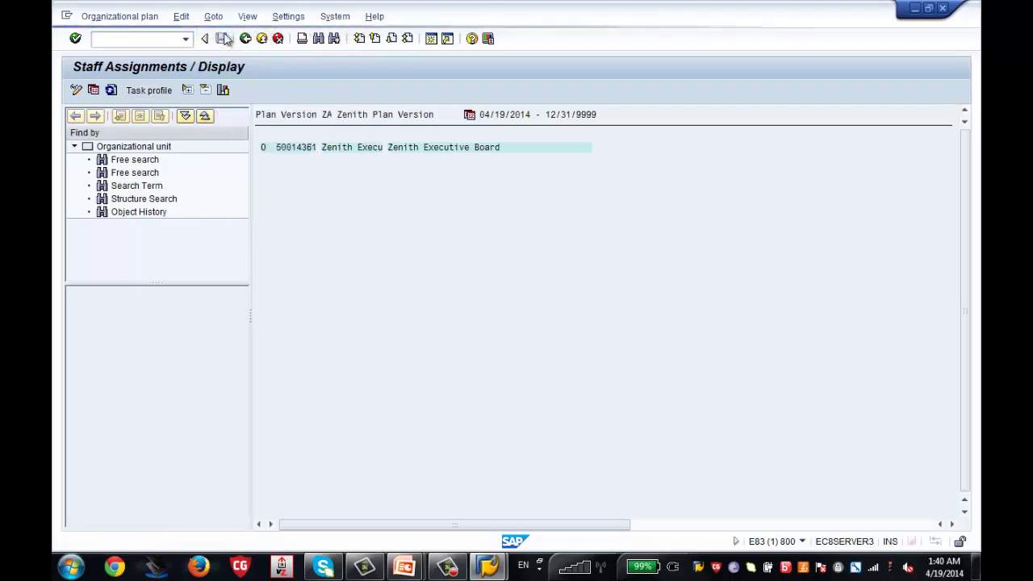
click(295, 147)
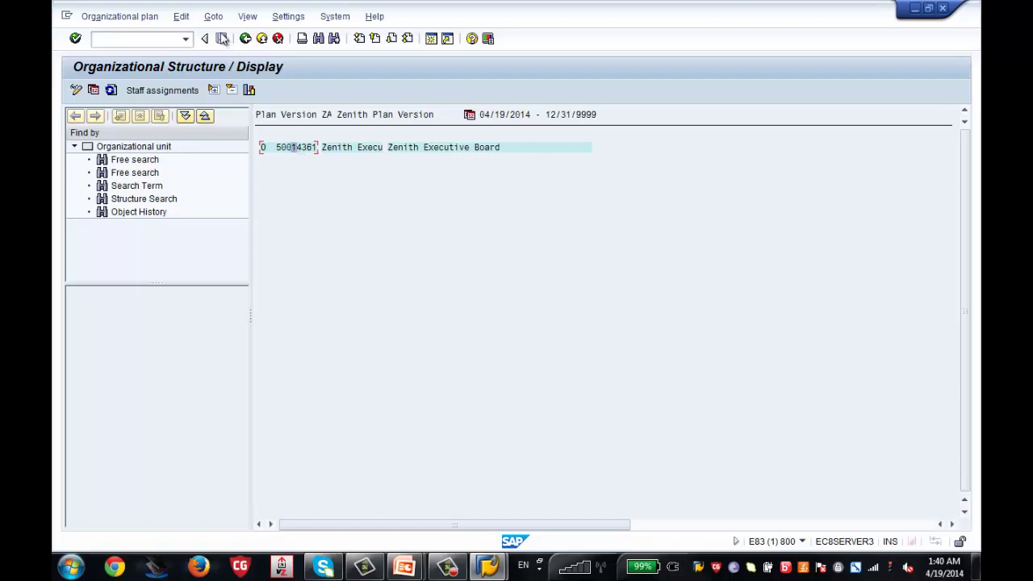
click(153, 23)
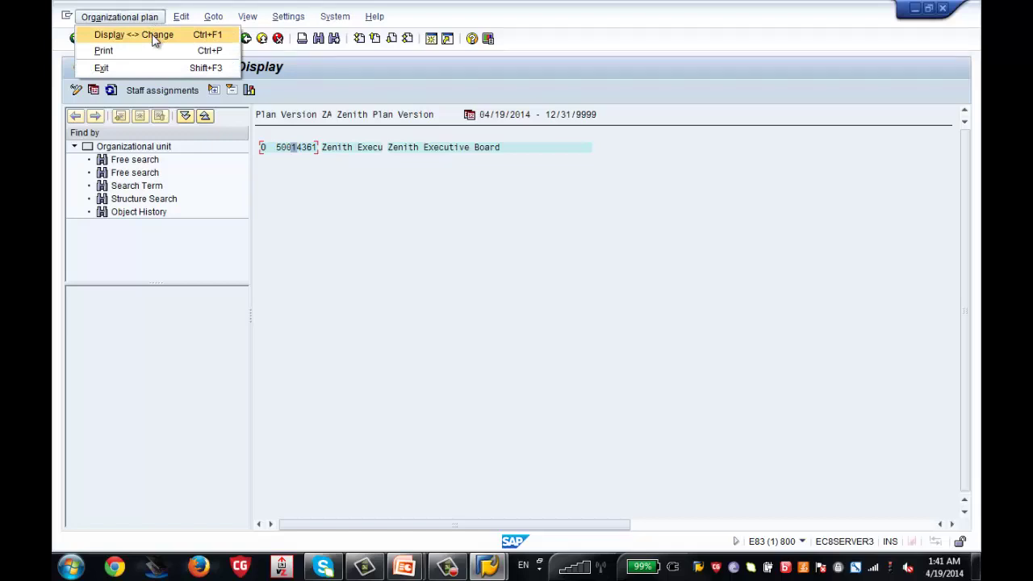
Toggle Display <-> Change to edit mode, view staff assignments, and return to the organizational structure
click(154, 36)
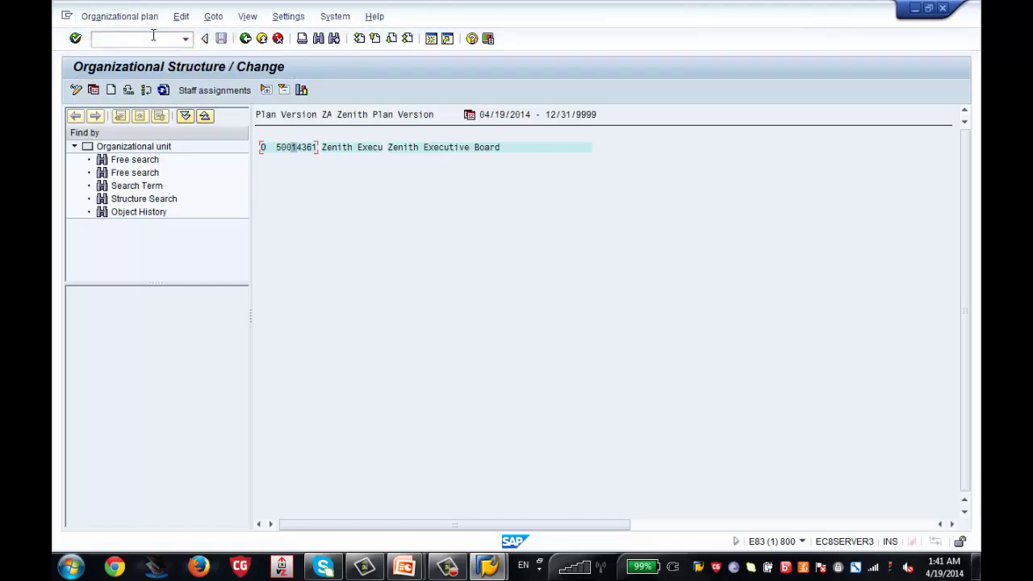
click(310, 149)
click(246, 38)
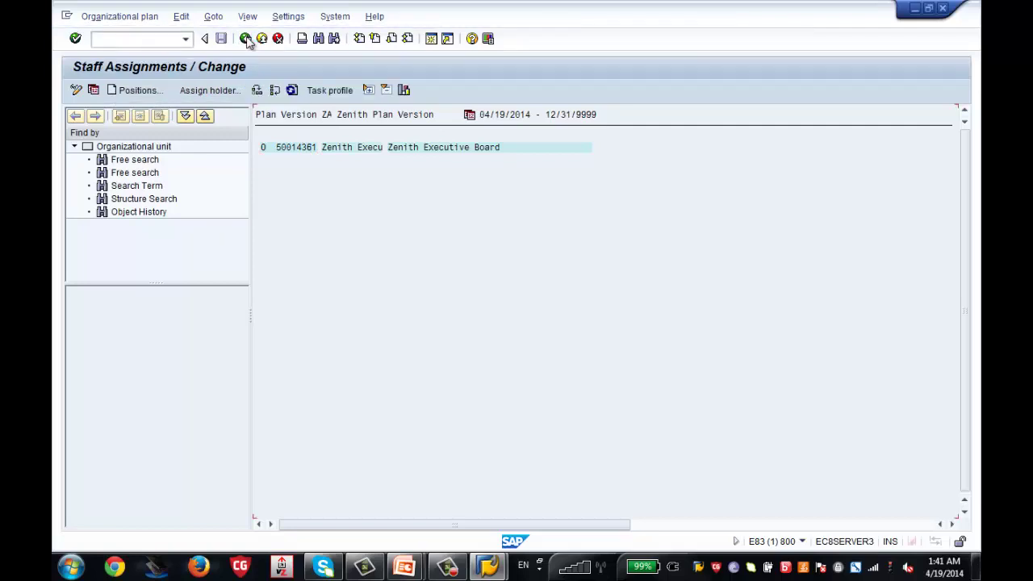
click(248, 40)
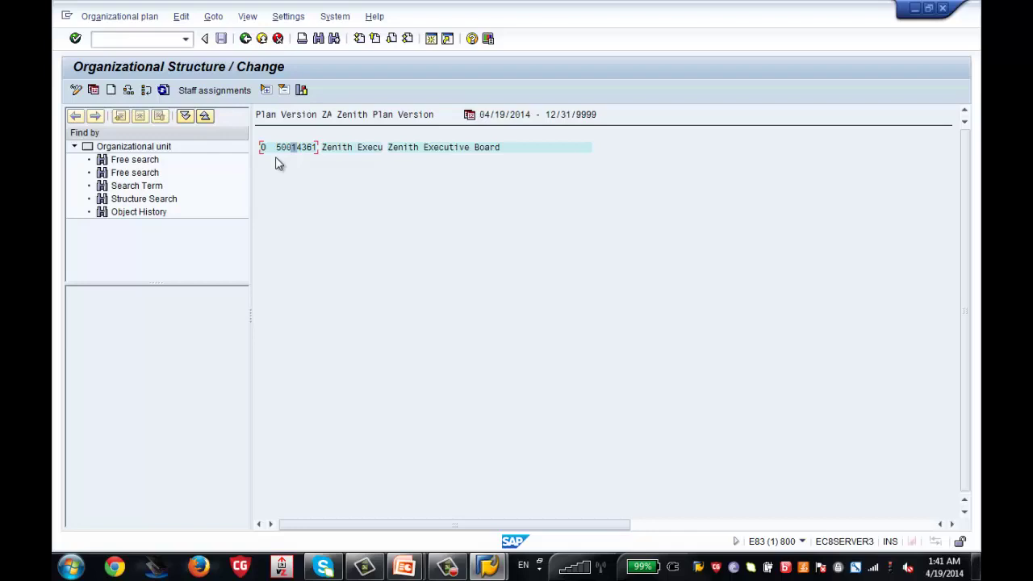
Start a new unit under the Executive Board with abbreviation and name 'Zenith HR'
click(113, 94)
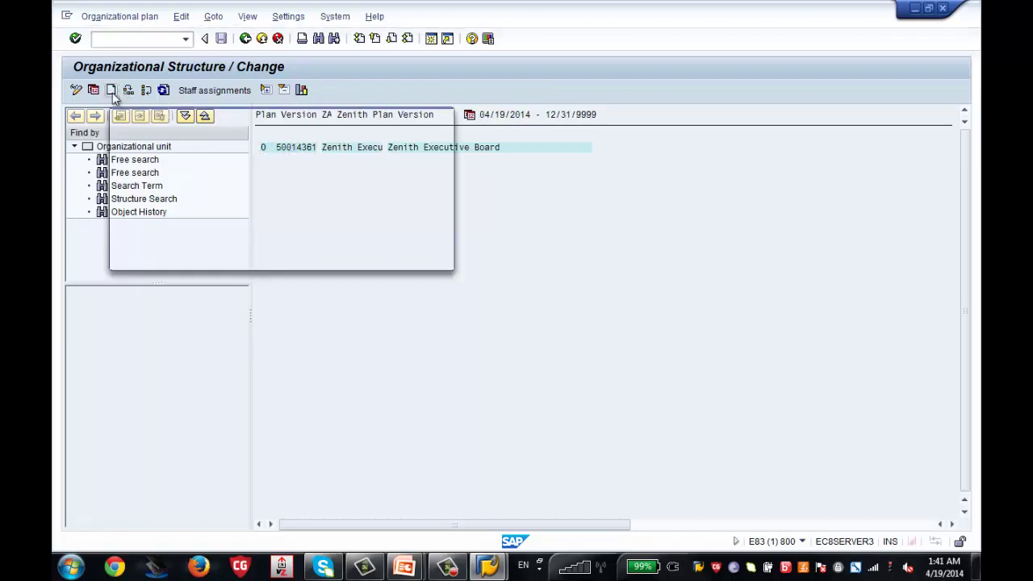
drag(218, 117, 570, 170)
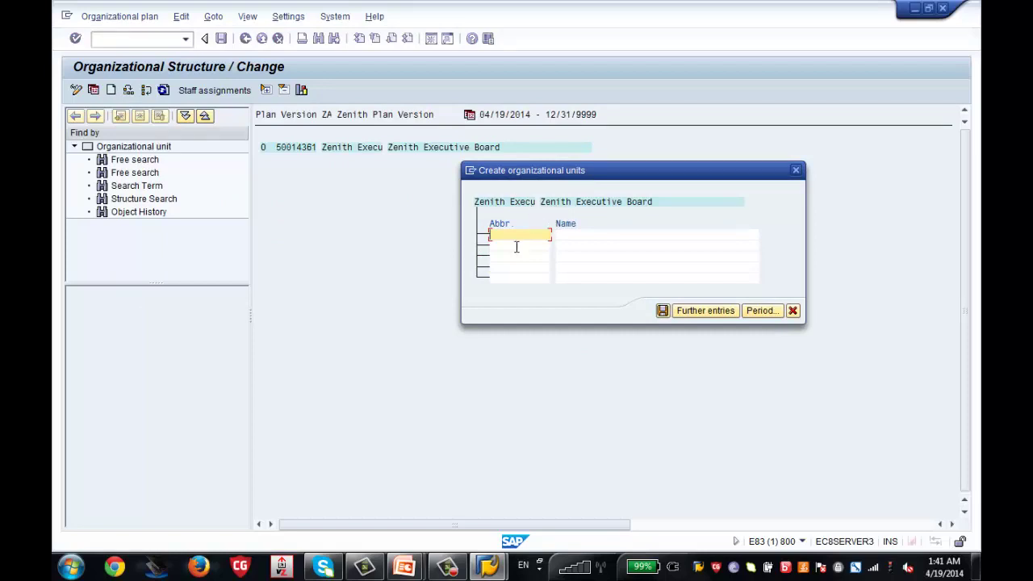
text(Zenith HR)
key(Tab)
text(Zenu)
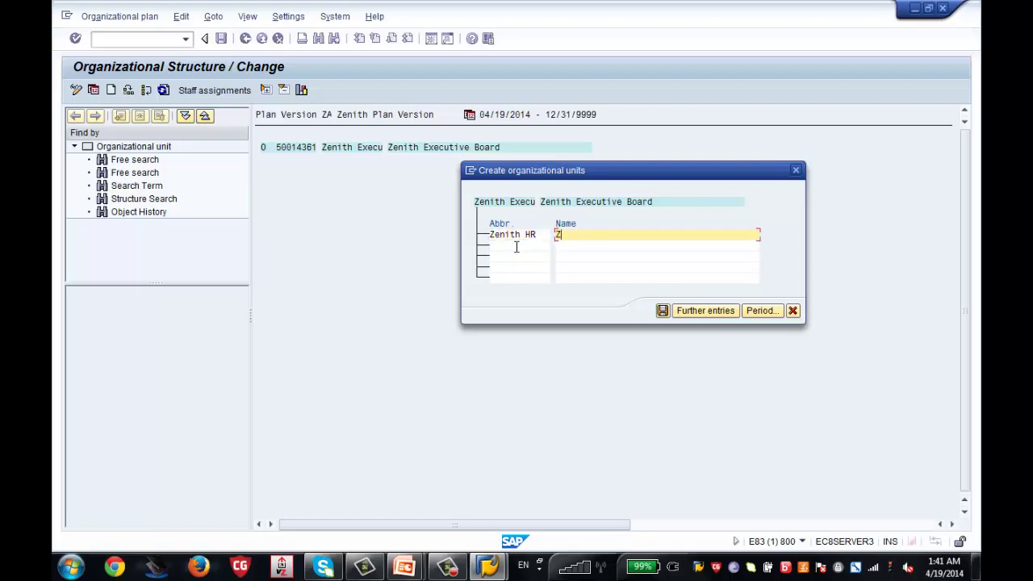
text(it)
key(BackSpace)
key(BackSpace)
key(BackSpace)
text(ith HR)
Add a second unit, abbreviation 'Zenith BN', named 'Zenith Benefits'
click(519, 245)
text(Zenith)
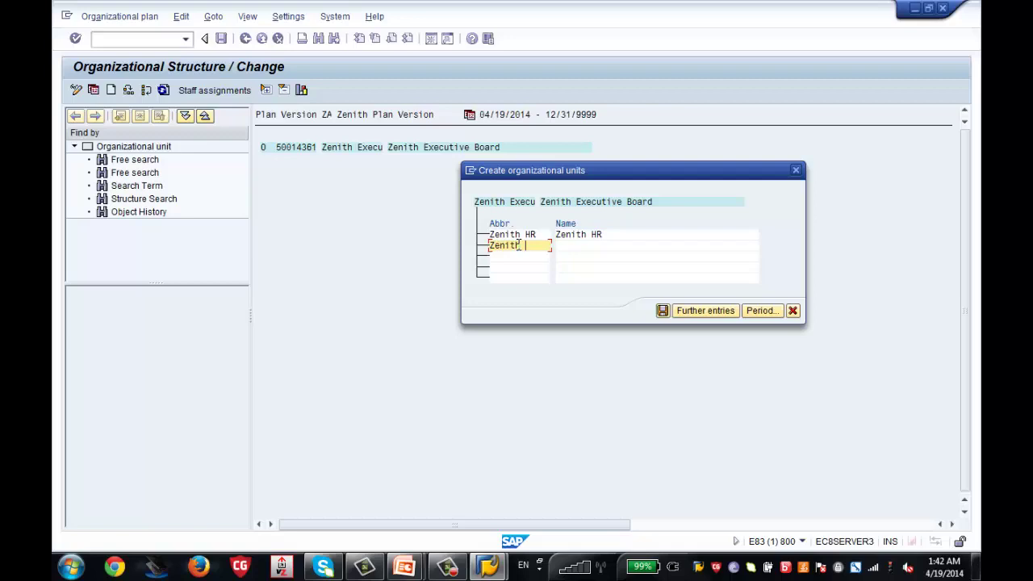
text( BN)
key(Tab)
text(Ze)
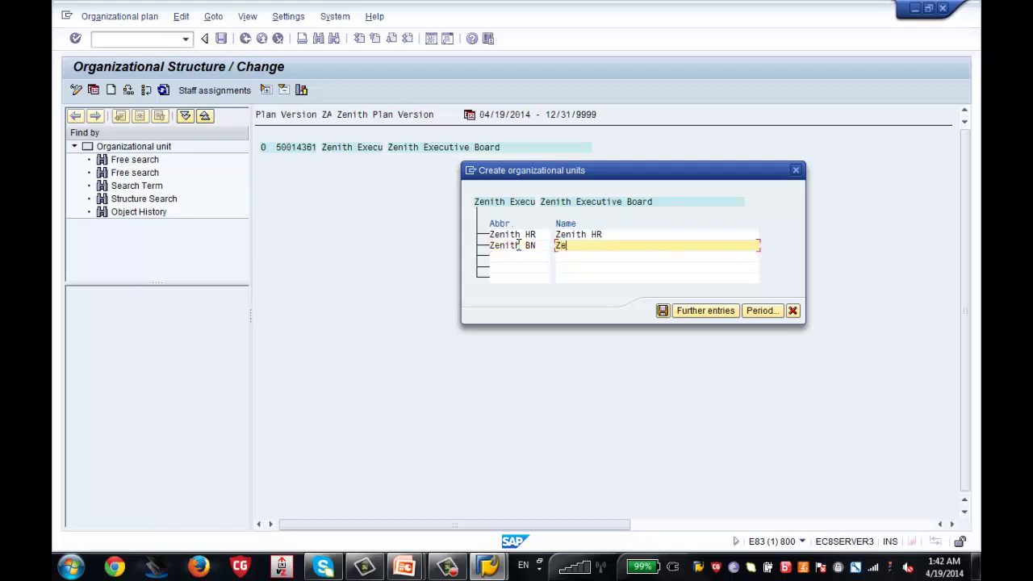
text(nith Benefits)
Save the Zenith HR and Zenith Benefits units in the Create organizational units dialog
click(662, 310)
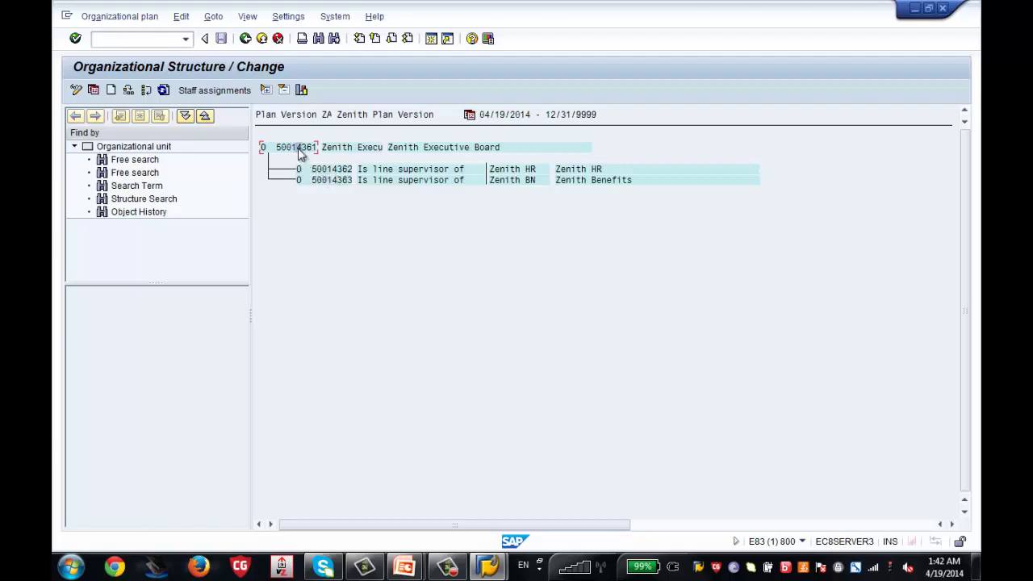
Open Create Positions for the Executive Board in staff assignments and browse jobs without choosing one
click(216, 90)
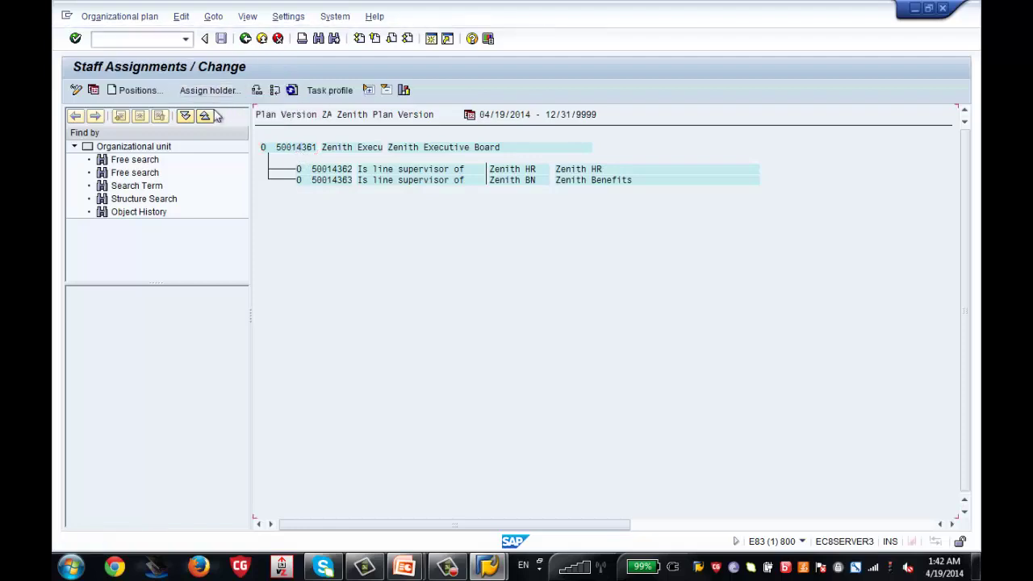
click(129, 93)
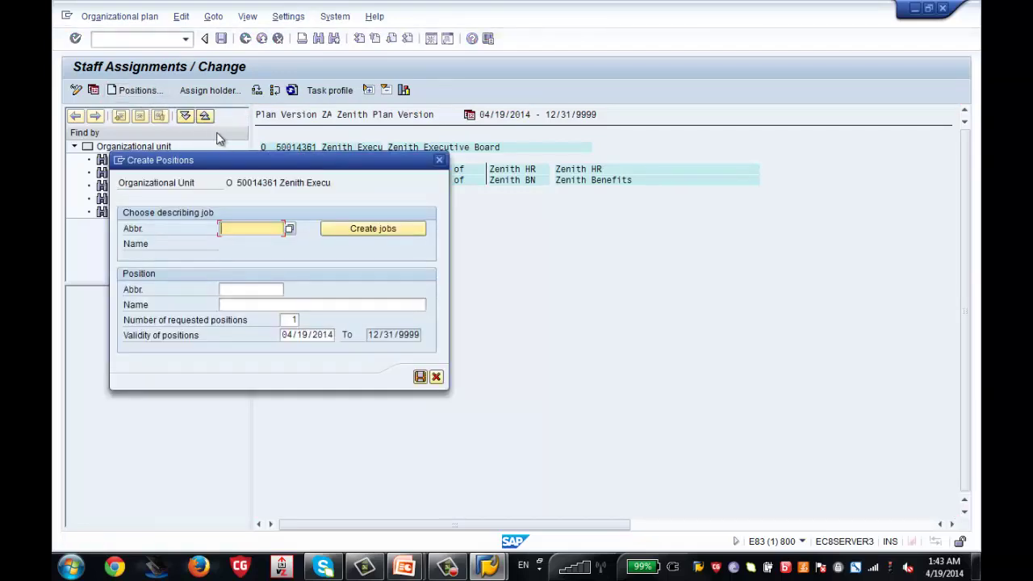
drag(229, 160, 708, 82)
click(713, 150)
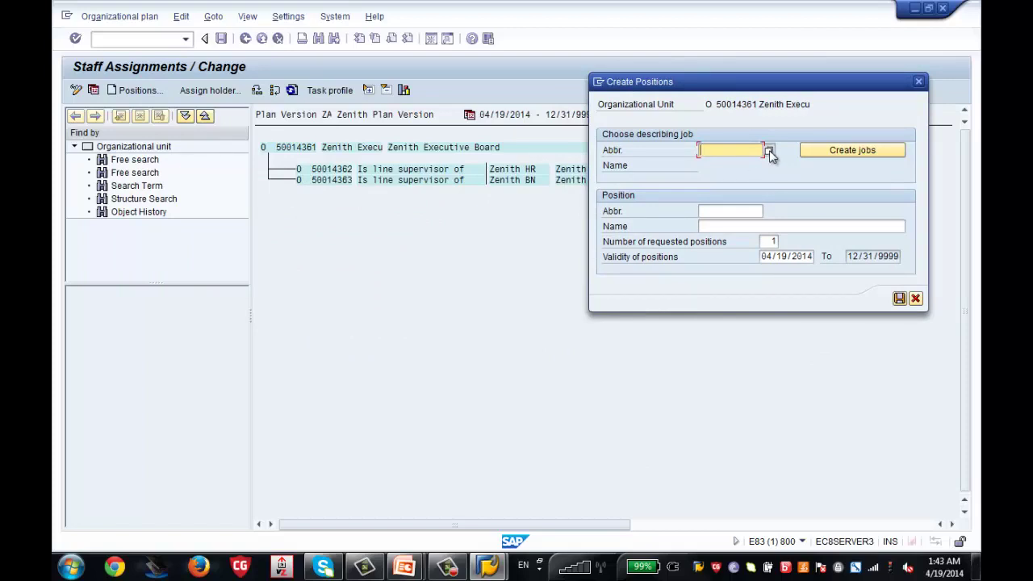
click(769, 151)
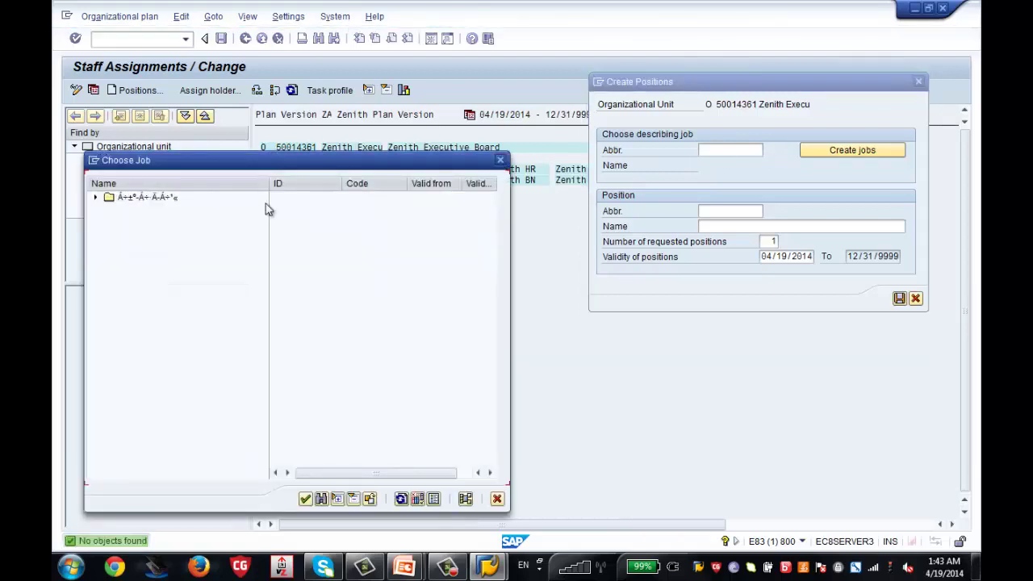
click(96, 198)
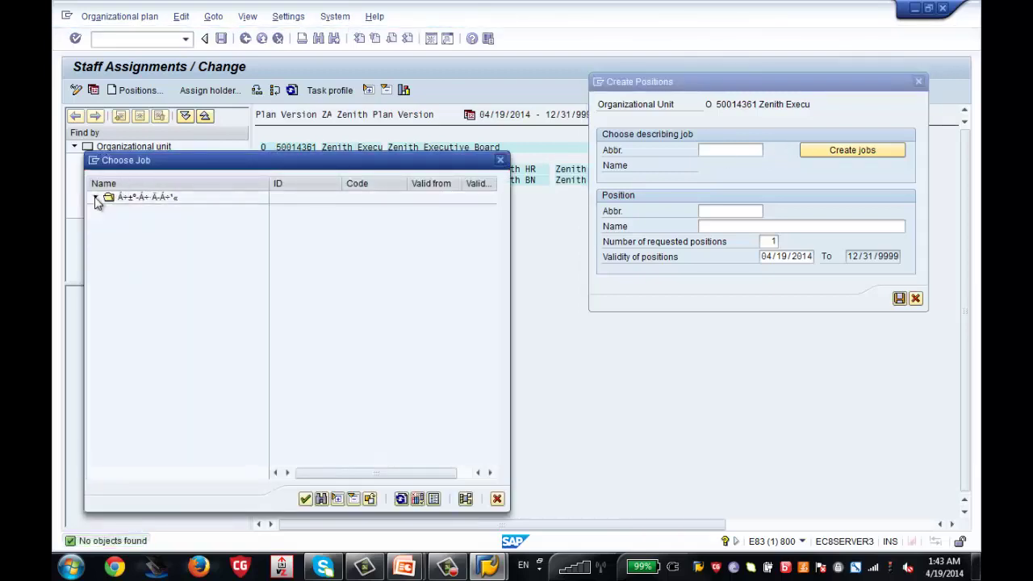
click(95, 200)
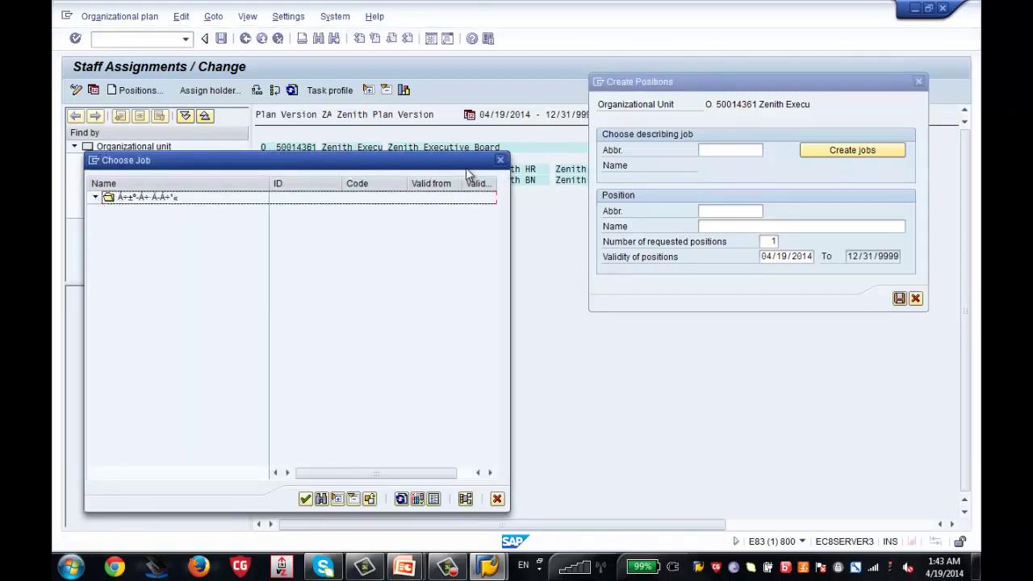
click(500, 159)
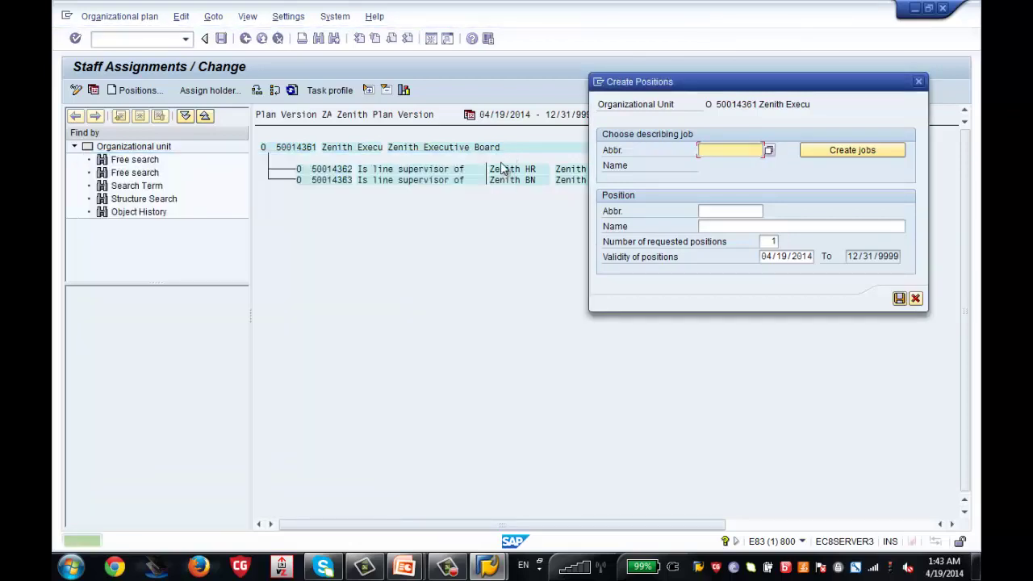
Create a job with abbreviation 'manager' and name 'Chief Manager'
click(847, 151)
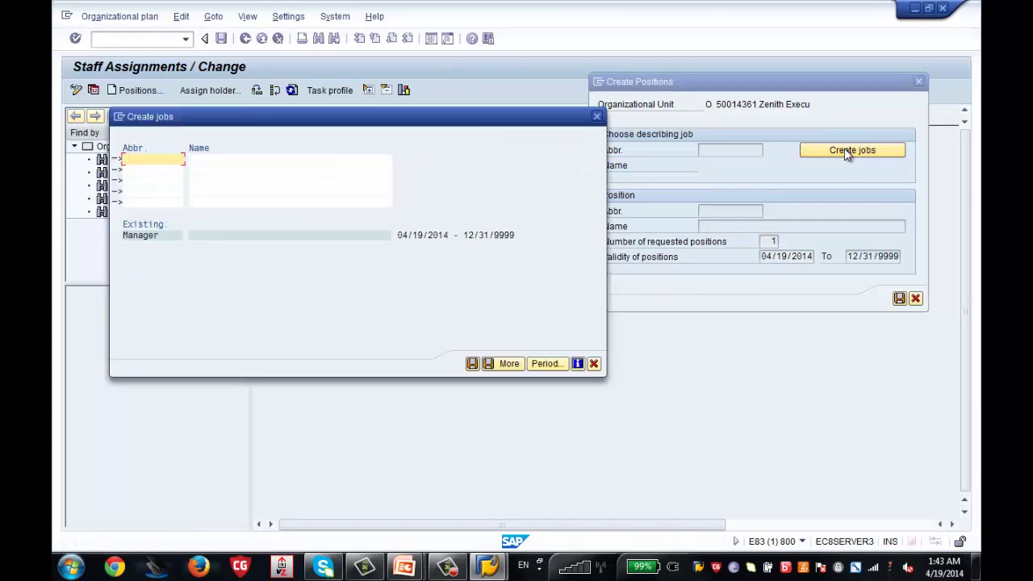
text(manager)
key(Tab)
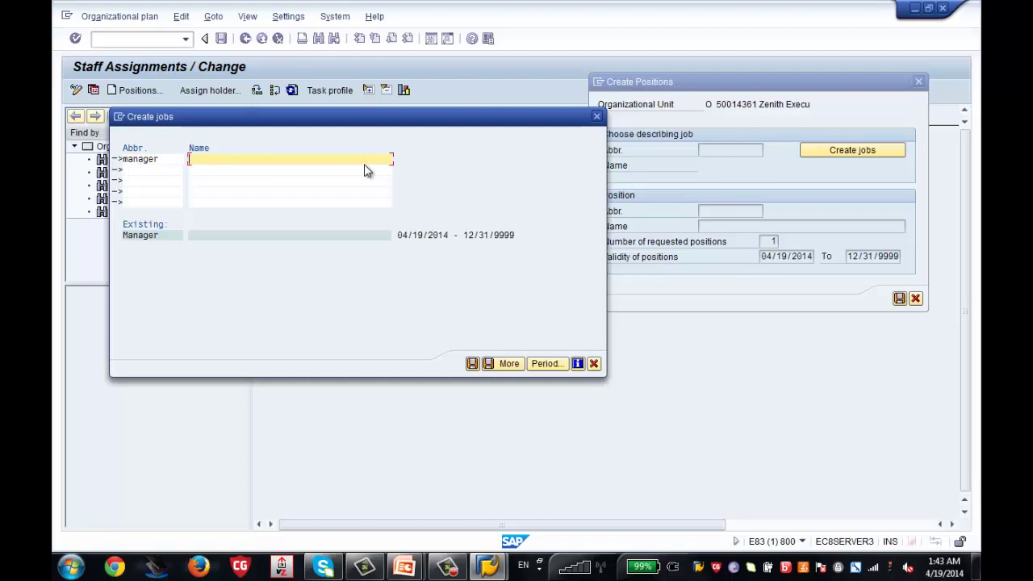
text(Chief Manager)
click(474, 364)
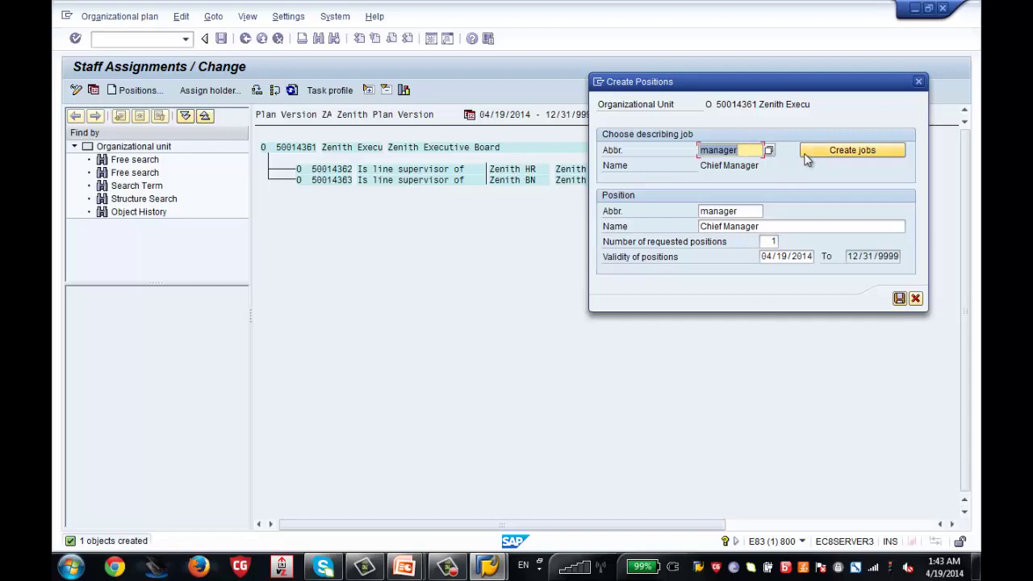
Choose the existing manager (Chief Manager) job as the position's describing job
click(839, 151)
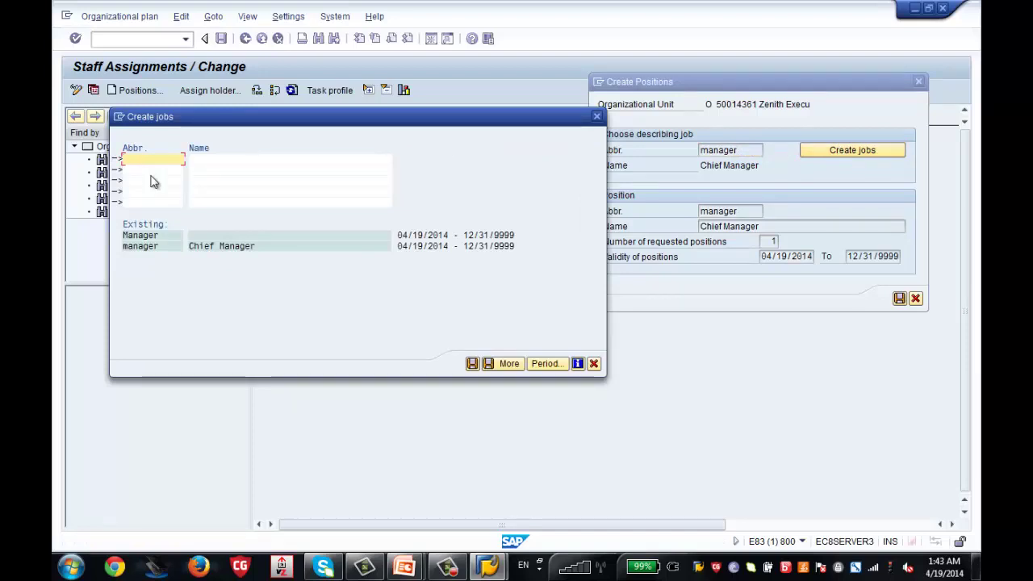
text(manager)
key(Tab)
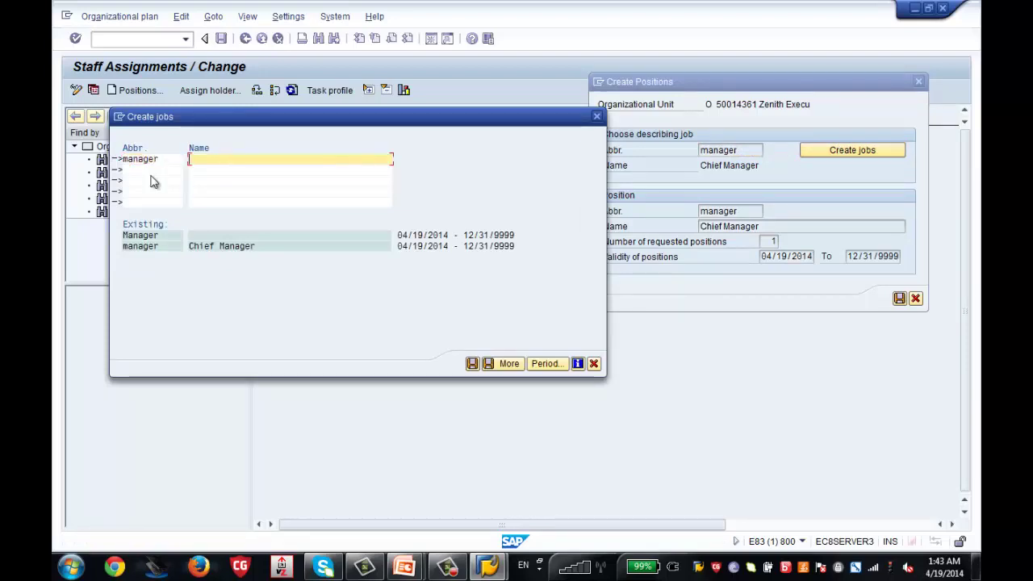
text(manager)
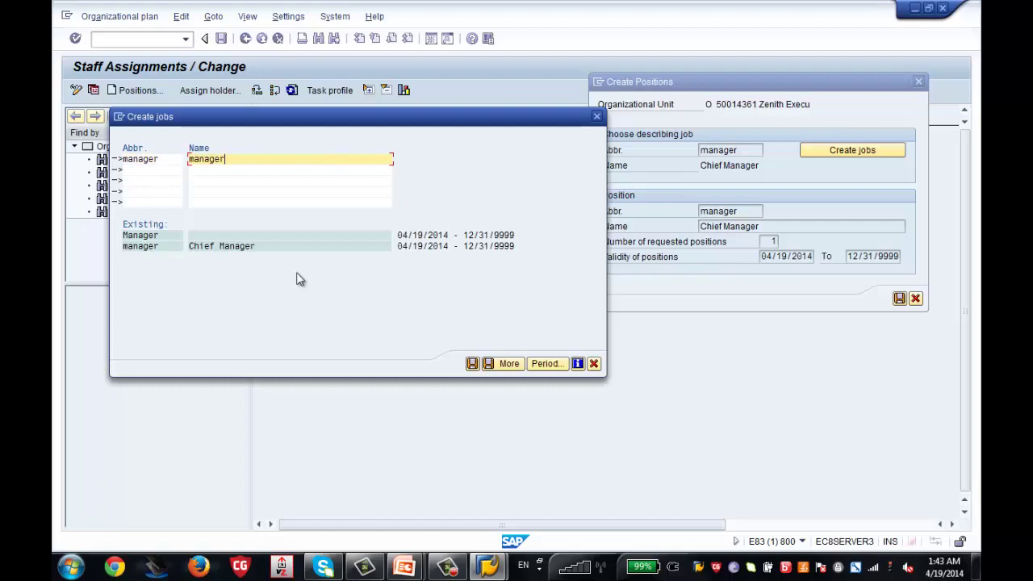
click(471, 364)
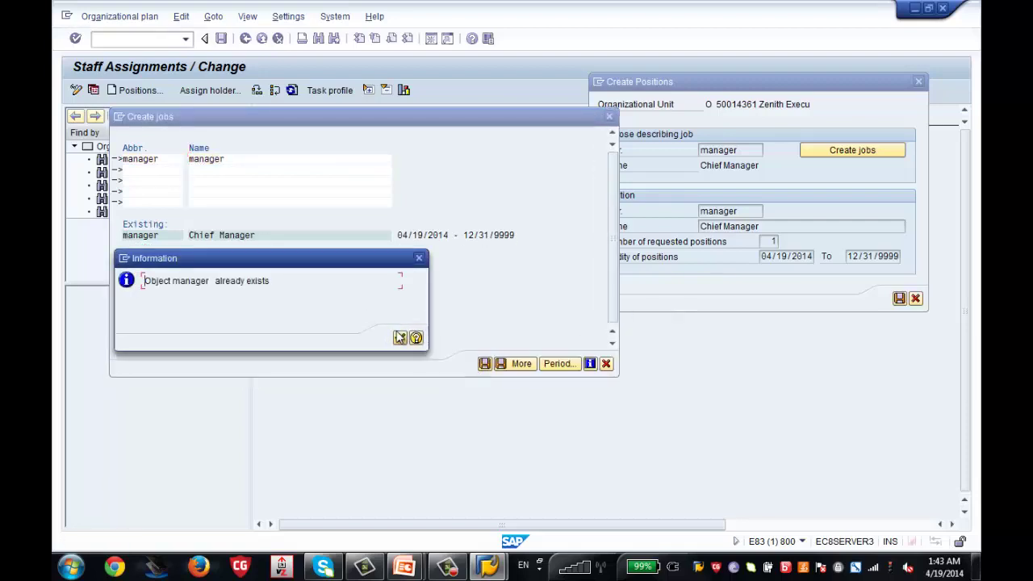
click(399, 337)
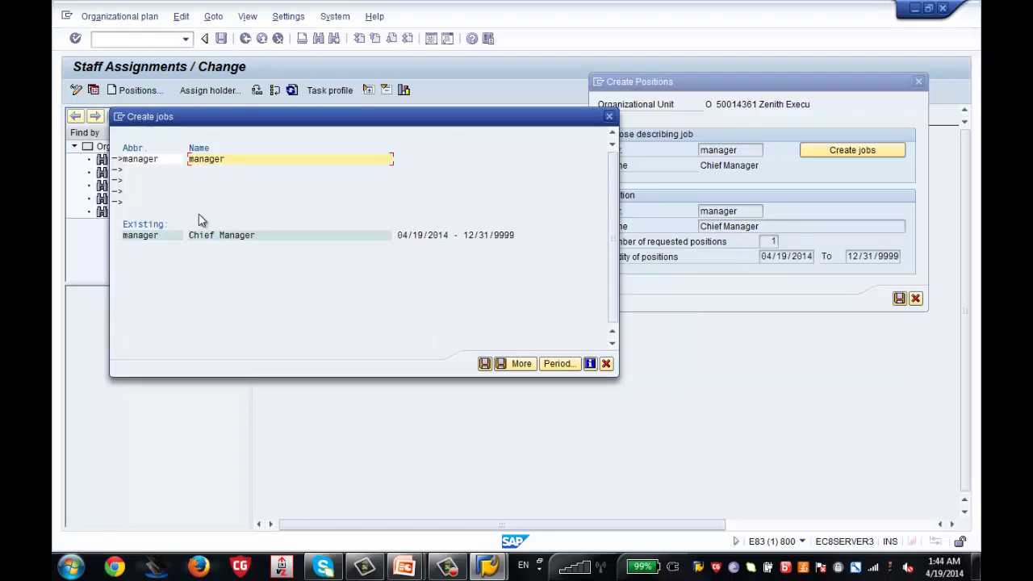
click(243, 235)
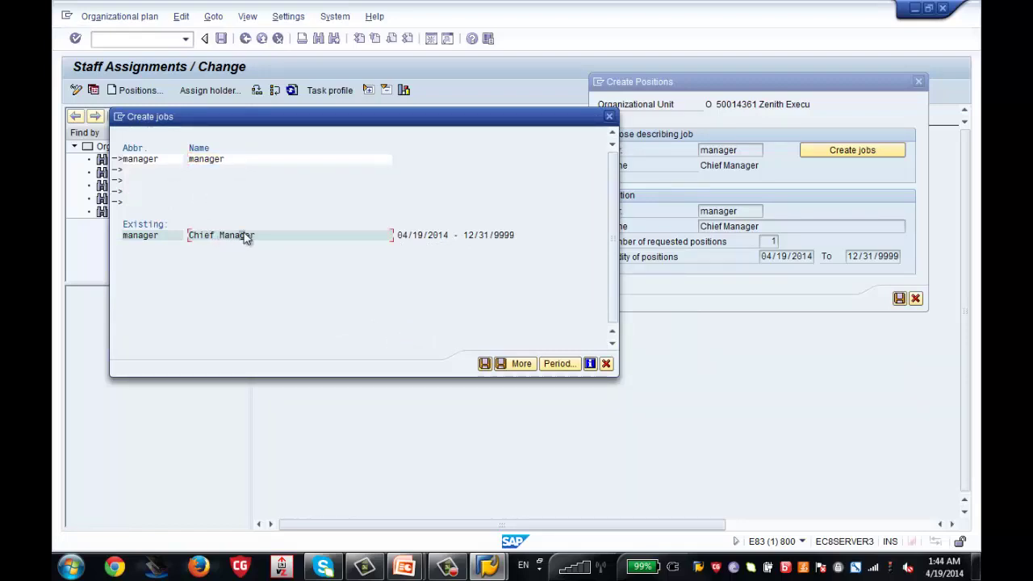
click(485, 363)
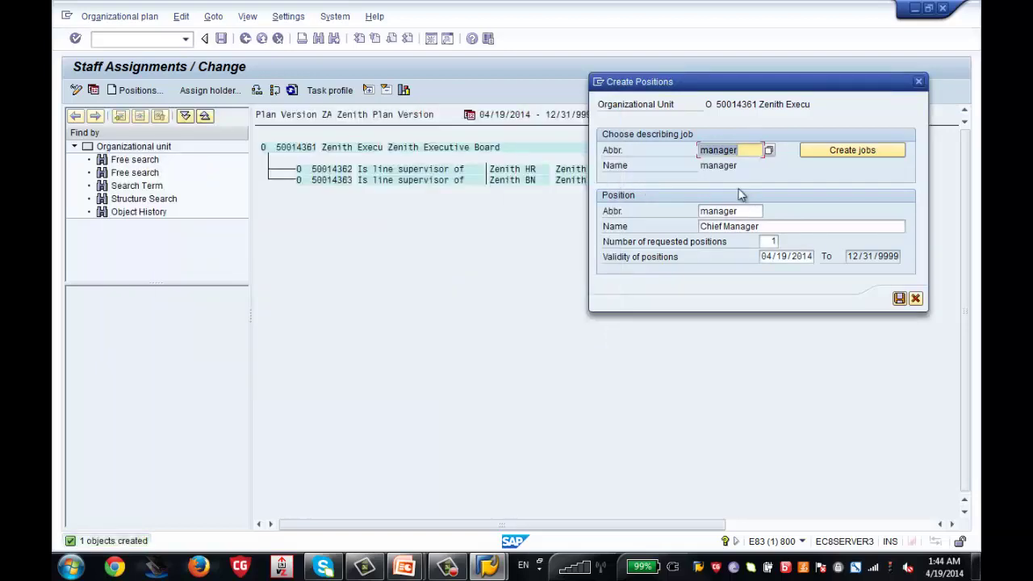
Rename the position to 'Program Manager', request 2 positions, and save them
drag(764, 227, 697, 232)
text(P)
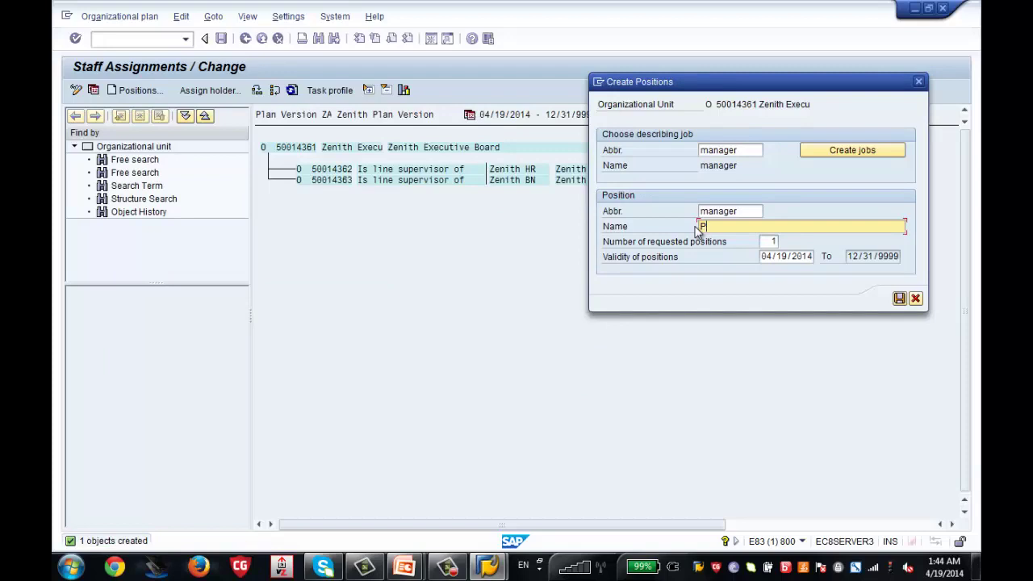
text(rogram Manager)
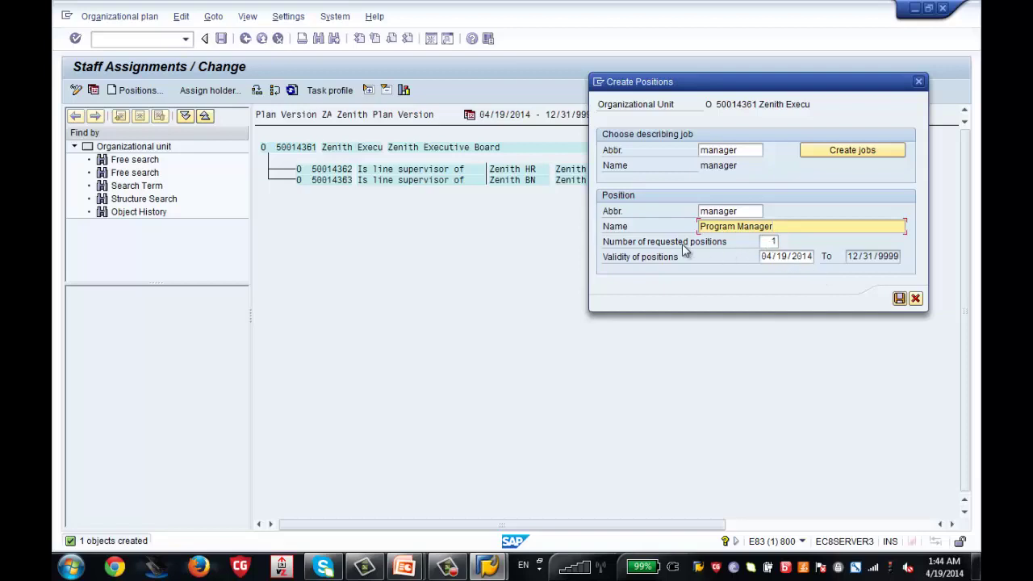
click(771, 242)
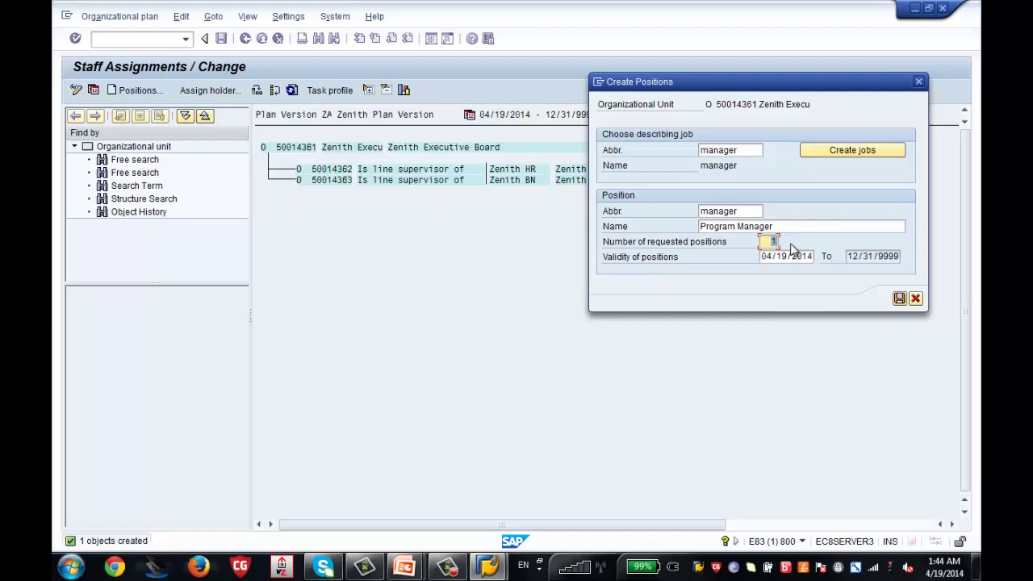
text(2)
click(898, 298)
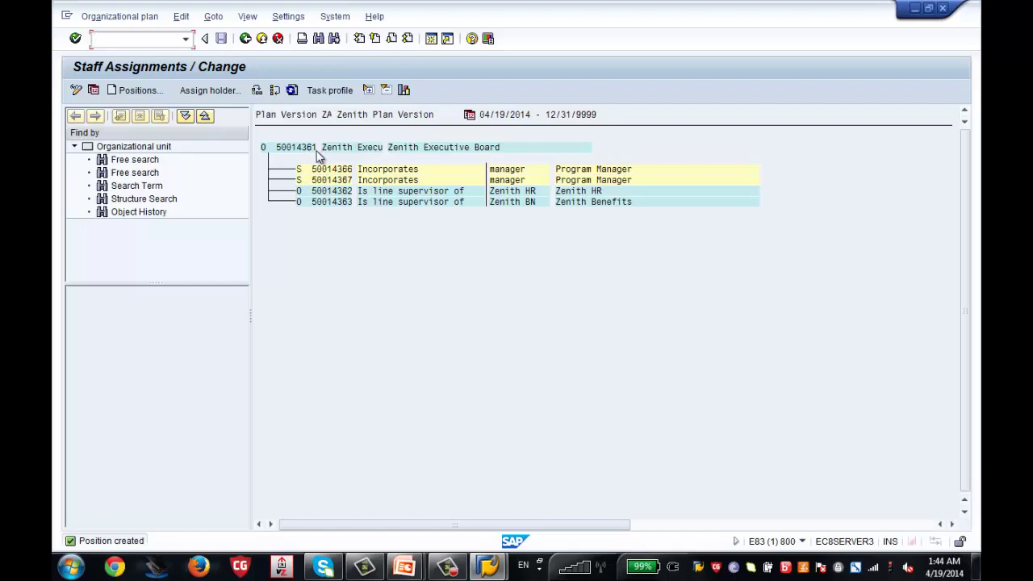
click(340, 198)
Start a new Zenith HR position described by the manager job 50014365
click(131, 94)
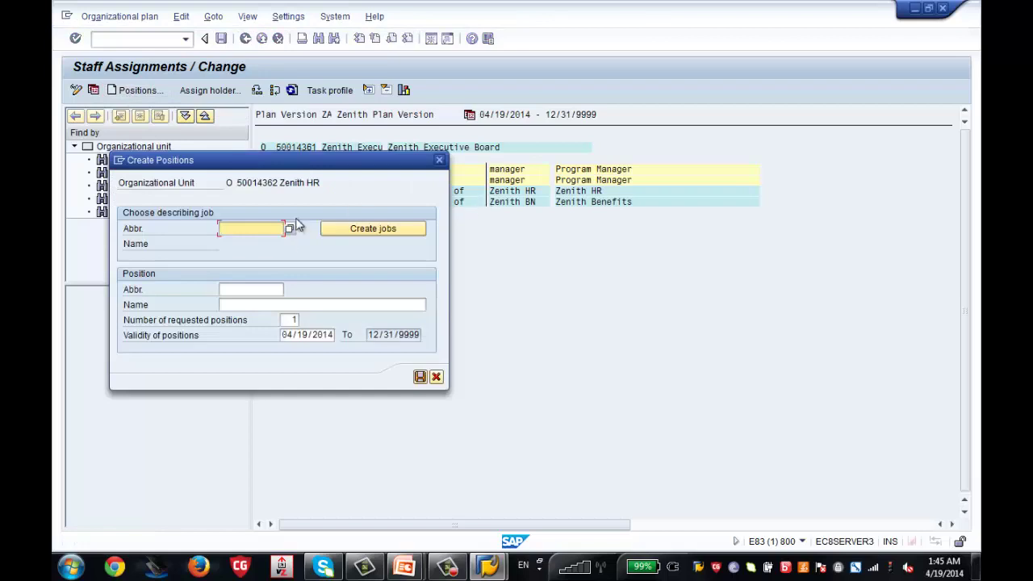
text(manager)
click(252, 290)
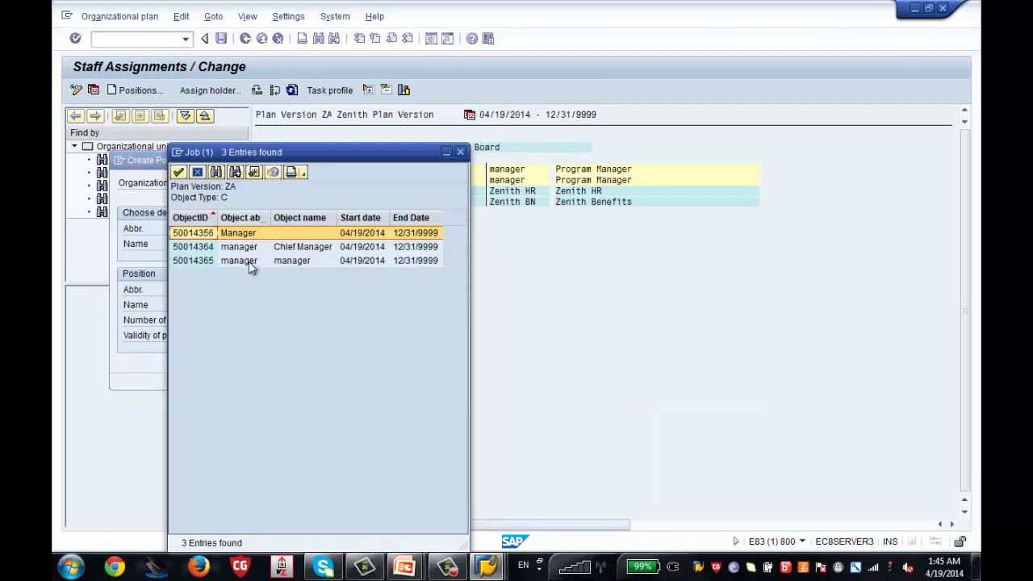
double_click(249, 262)
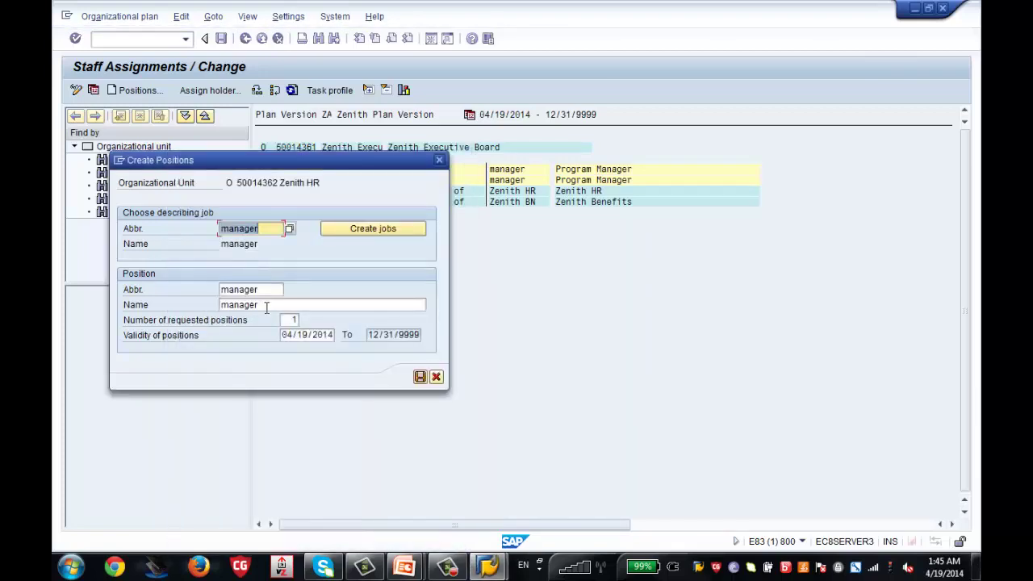
Name the position 'HR manager', save it, and expand Zenith HR to show it
drag(265, 305, 152, 301)
text(Project)
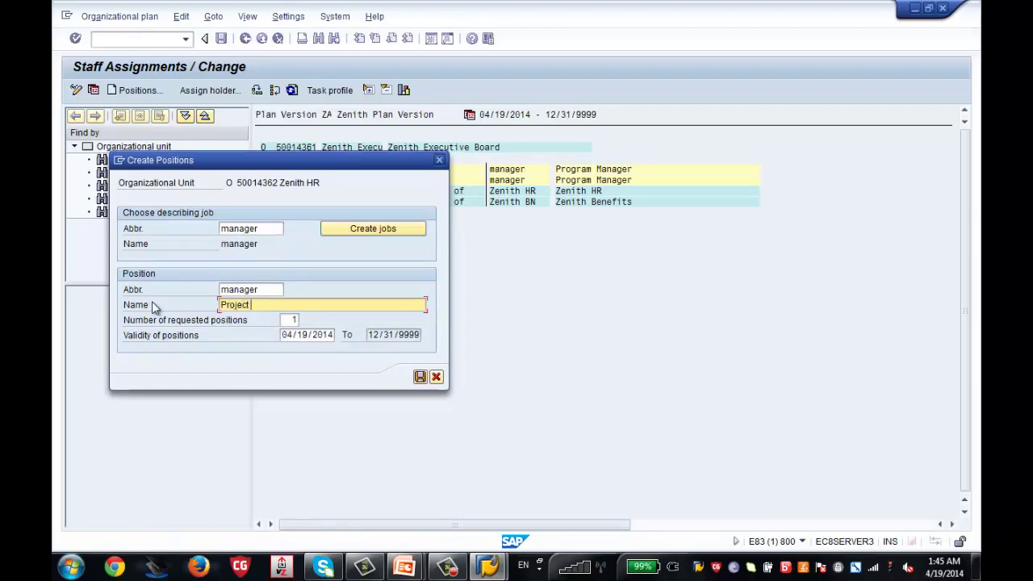
key(BackSpace)
key(BackSpace)
key(BackSpace)
key(BackSpace)
key(BackSpace)
key(BackSpace)
key(BackSpace)
key(BackSpace)
text(HR)
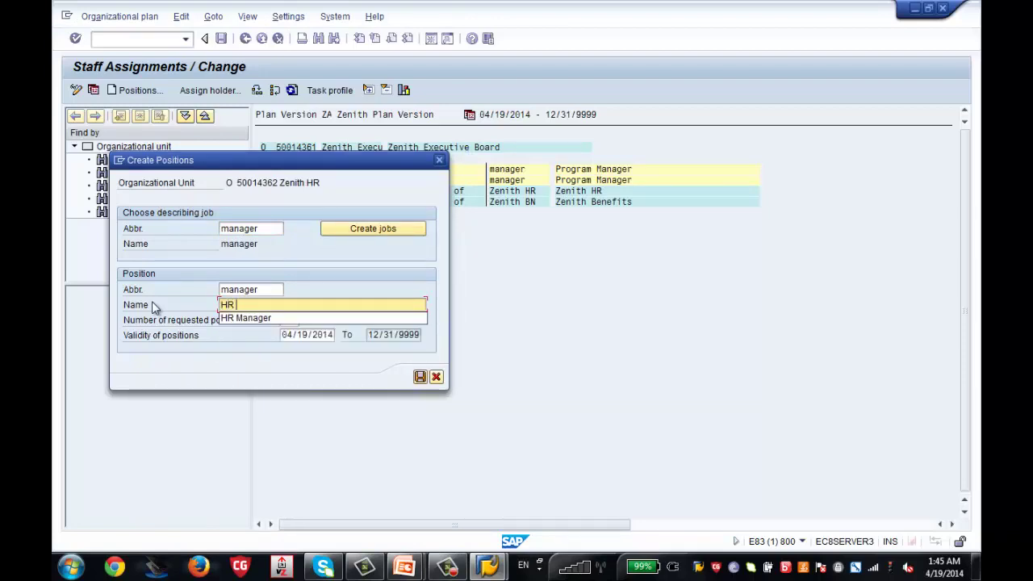
text( manager)
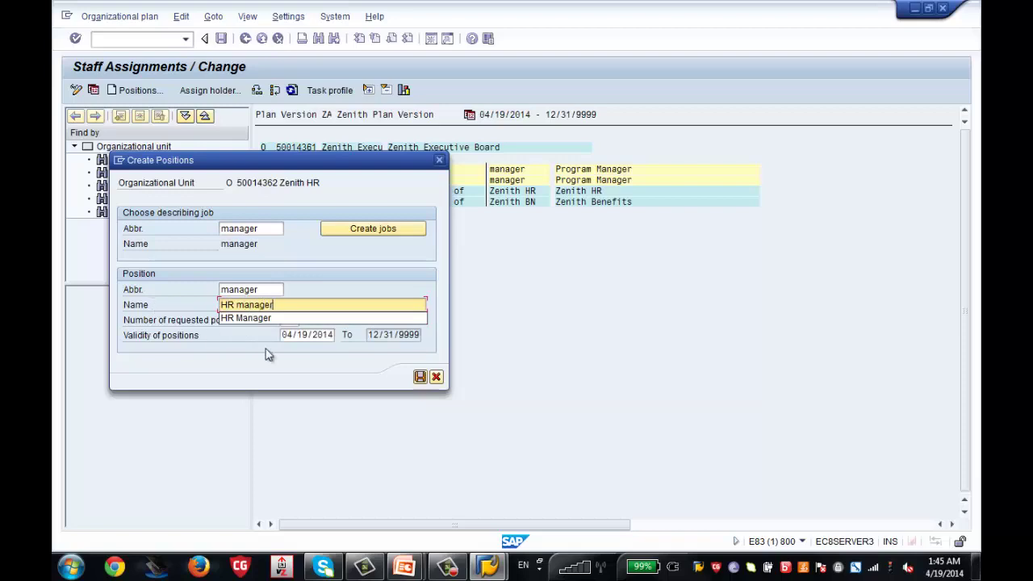
click(419, 377)
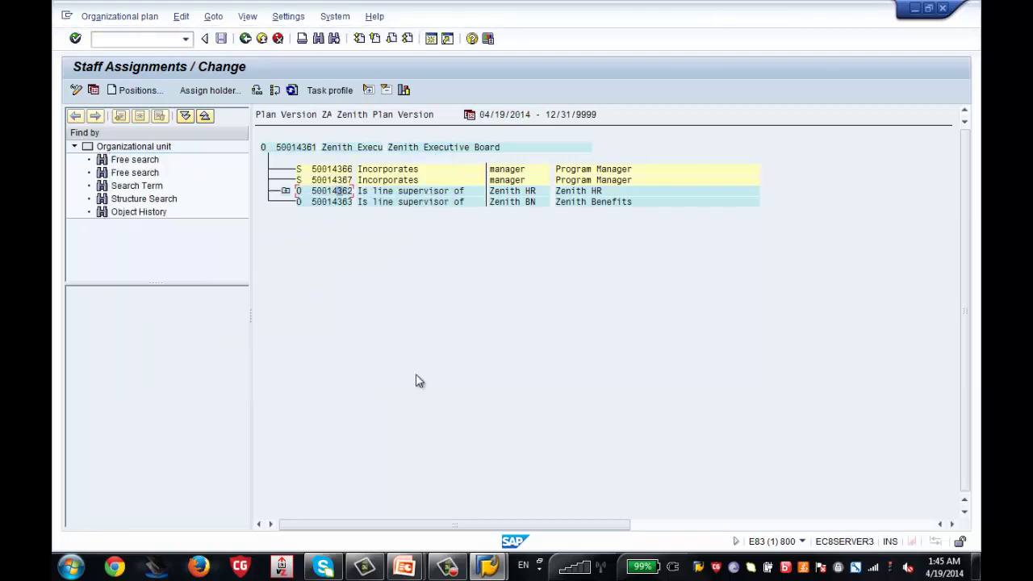
click(286, 192)
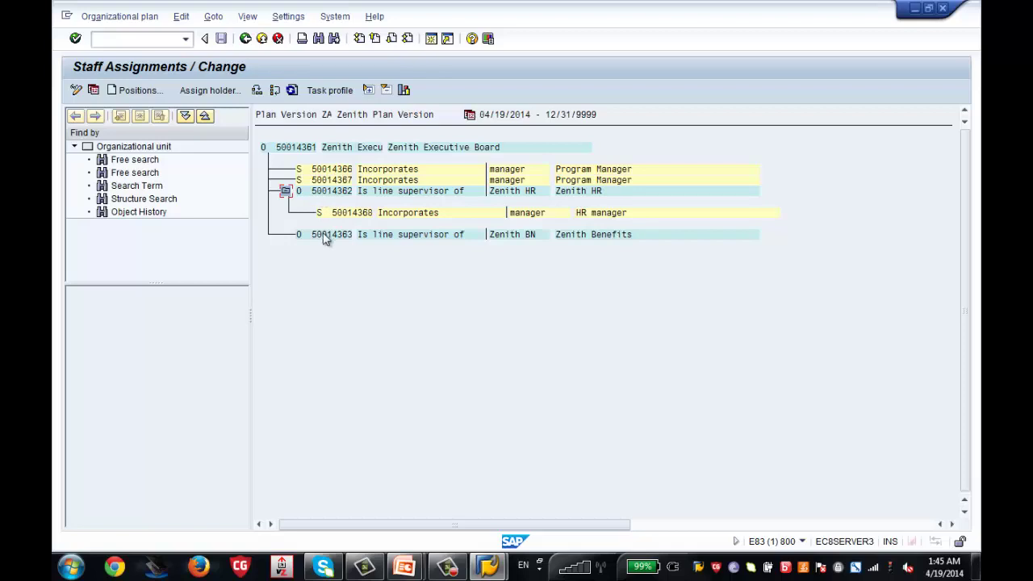
Start a Zenith Benefits position based on the manager job 50014365
click(324, 237)
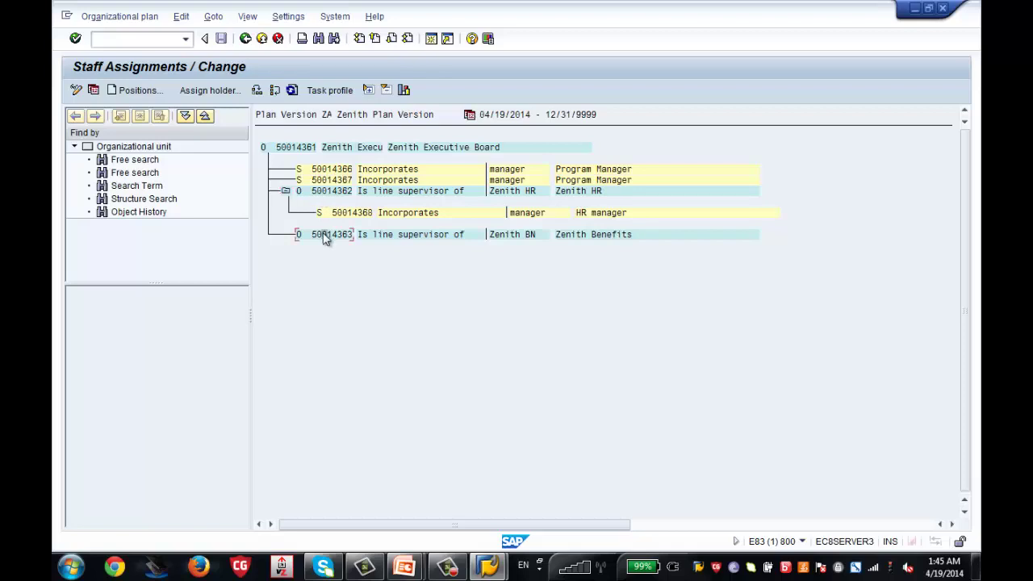
click(133, 91)
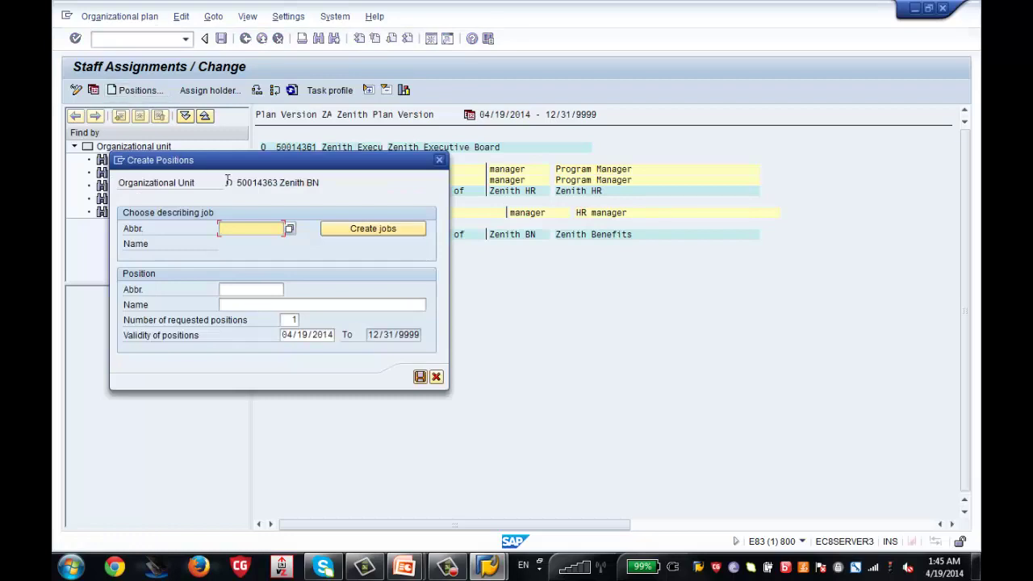
text(ma)
key(Down)
key(Return)
key(F4)
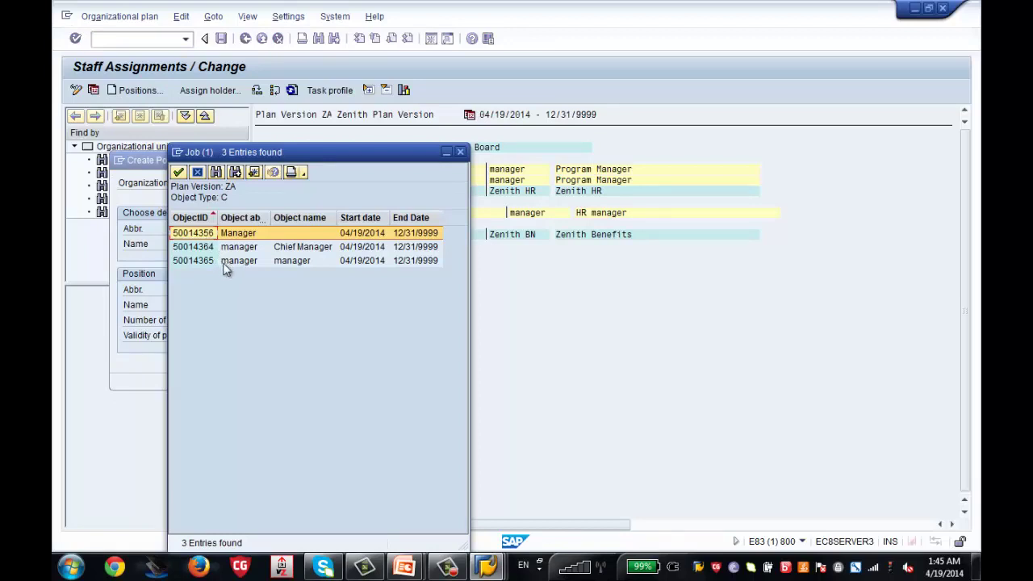
double_click(224, 260)
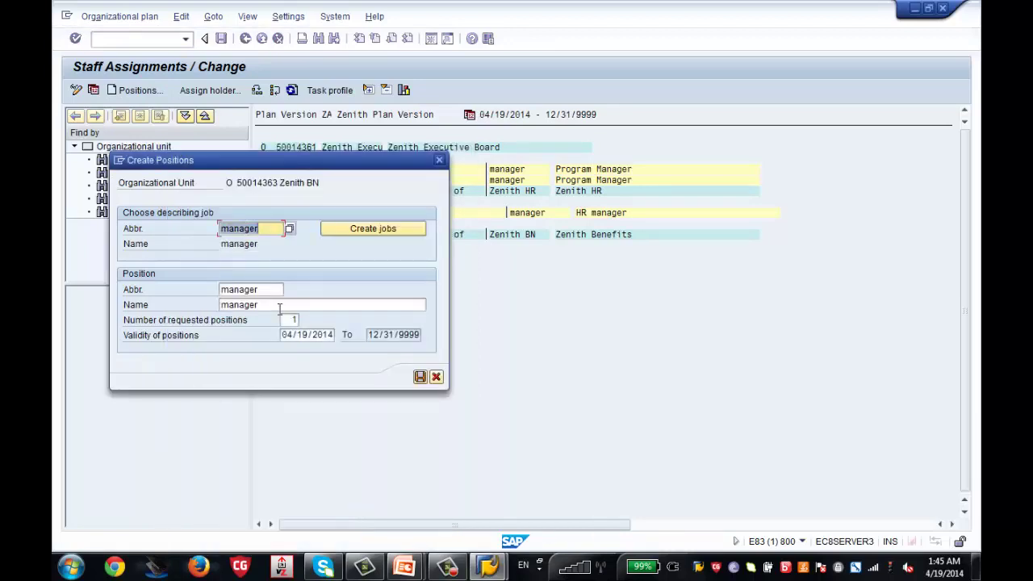
Name the position 'Benefits Manager' and save it
key(Tab)
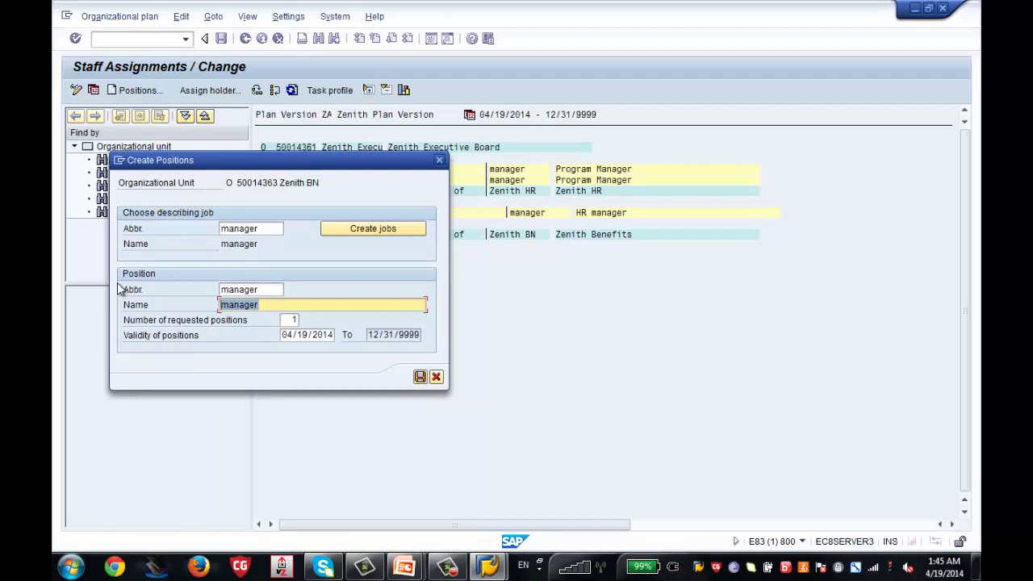
text(Benefits Manag)
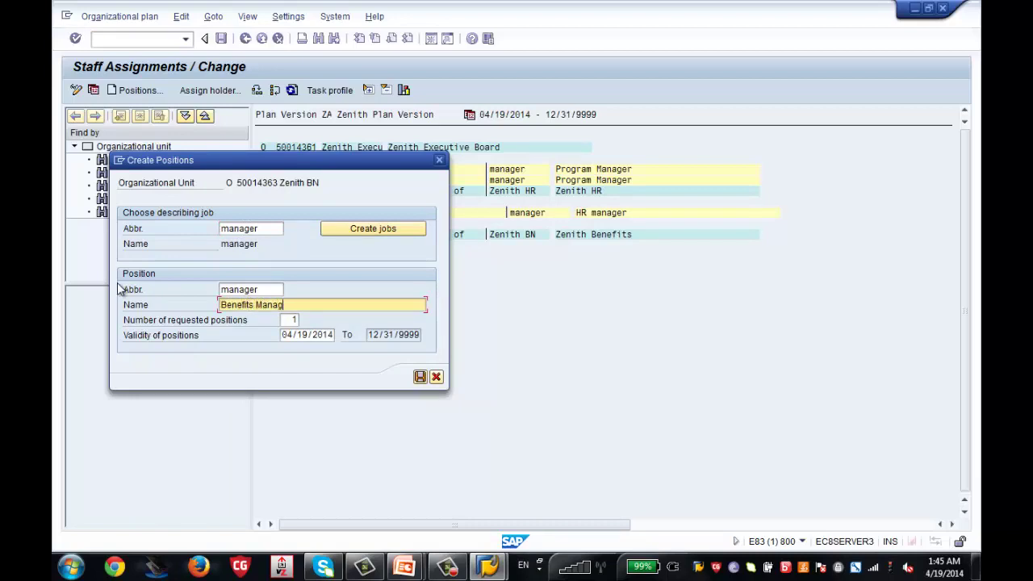
text(er)
click(419, 378)
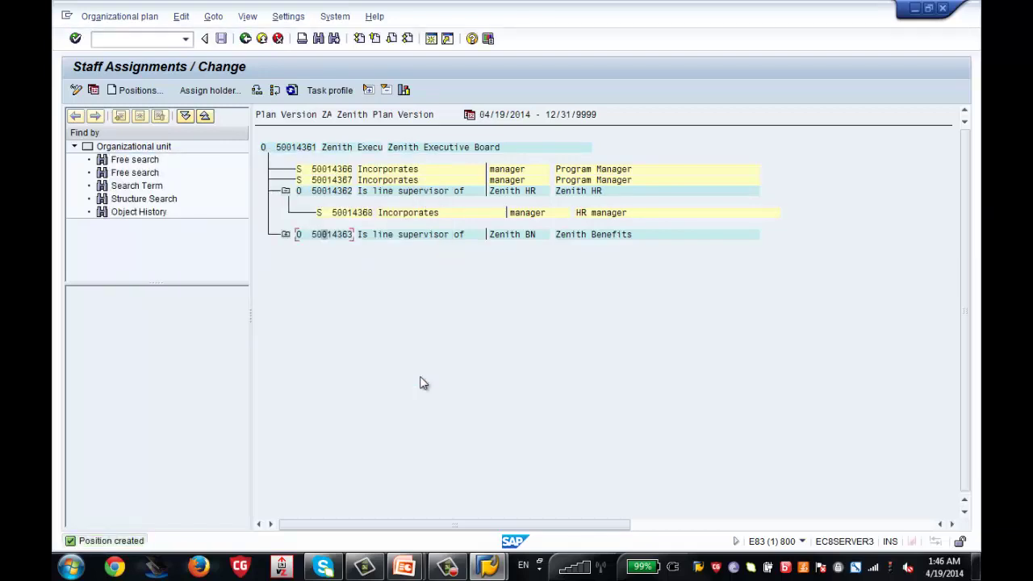
Expand Zenith BN to show Benefits Manager, then run PA30 in a second session
click(285, 235)
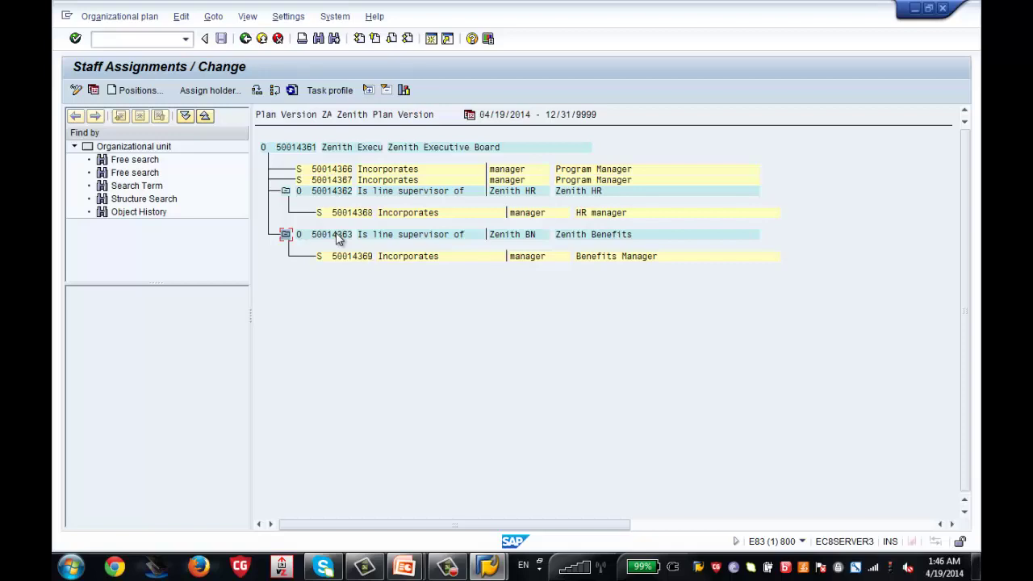
click(342, 171)
click(433, 40)
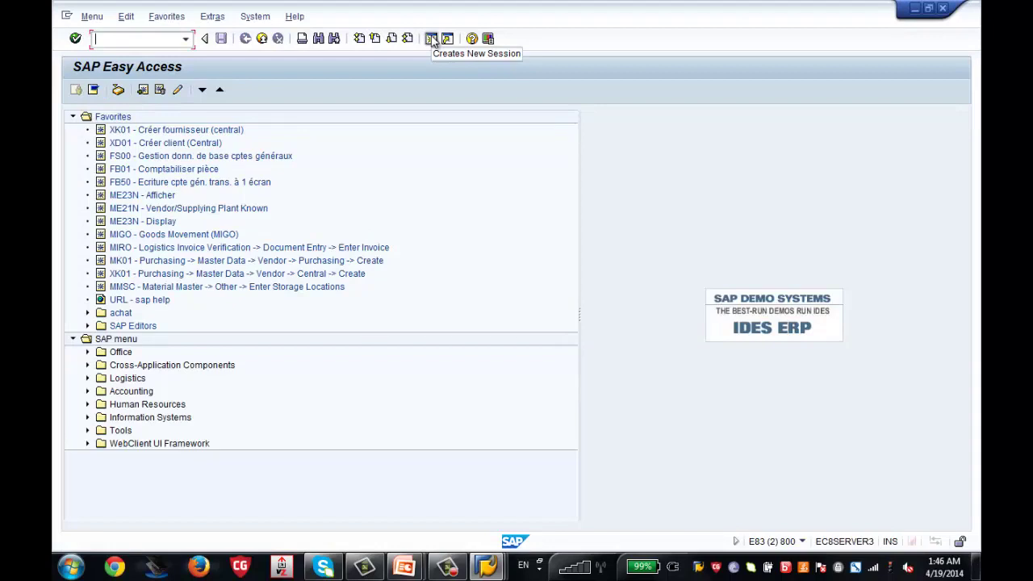
text(pa30)
key(Return)
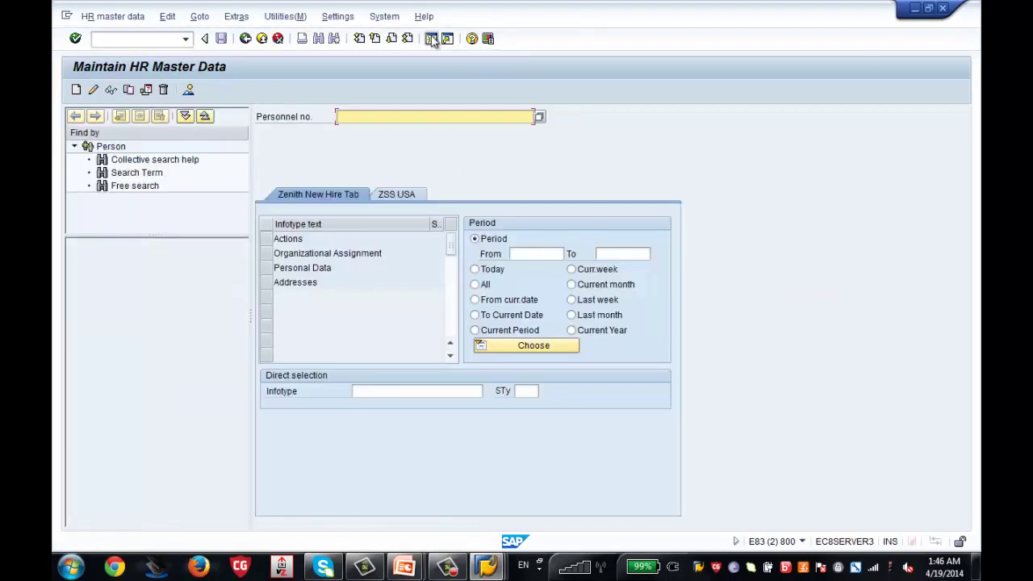
Load the first remembered personnel number: Zenith Chemicals US, Zenith Chicago, Zenith Salaried
key(BackSpace)
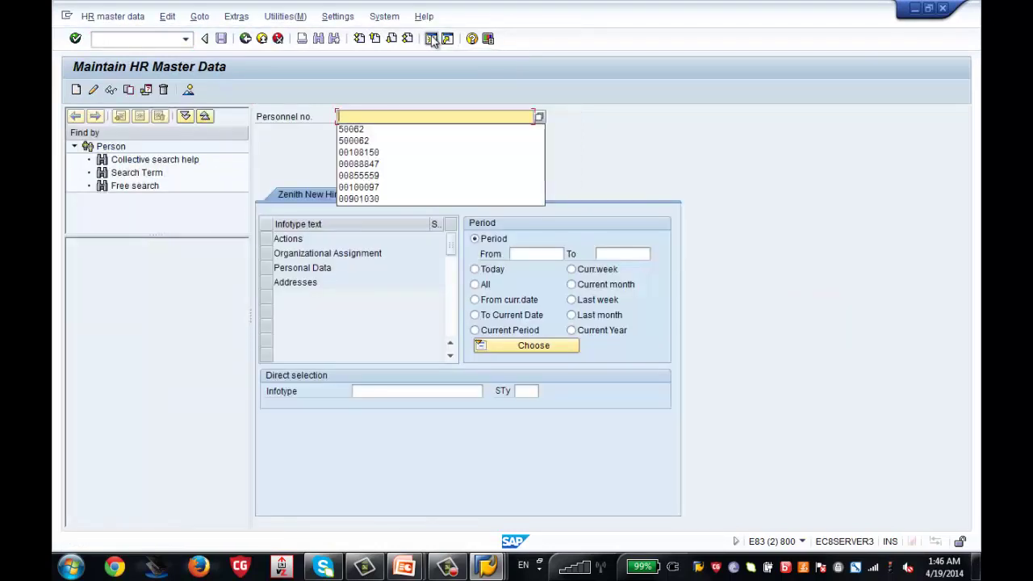
key(Down)
key(Return)
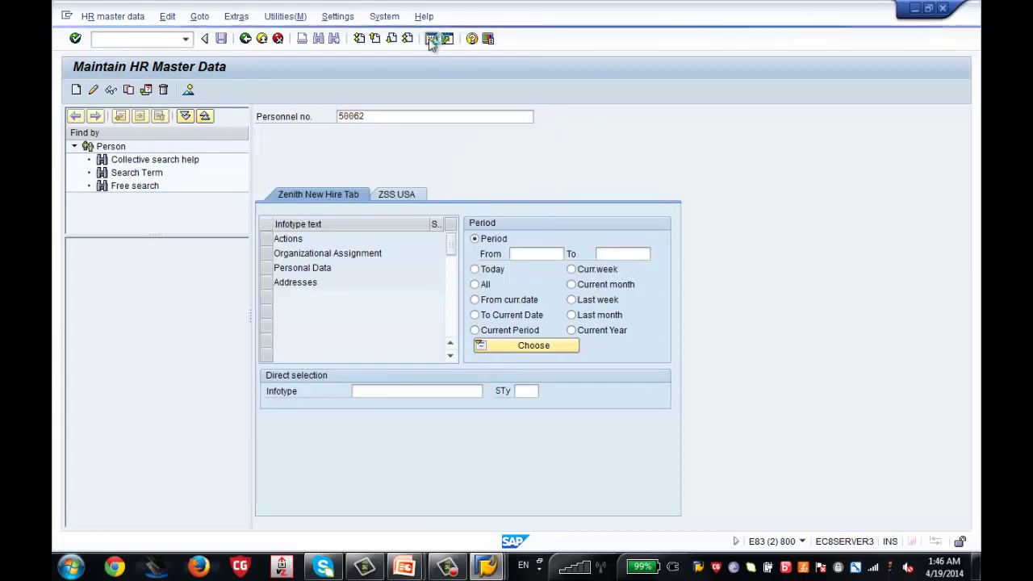
key(Return)
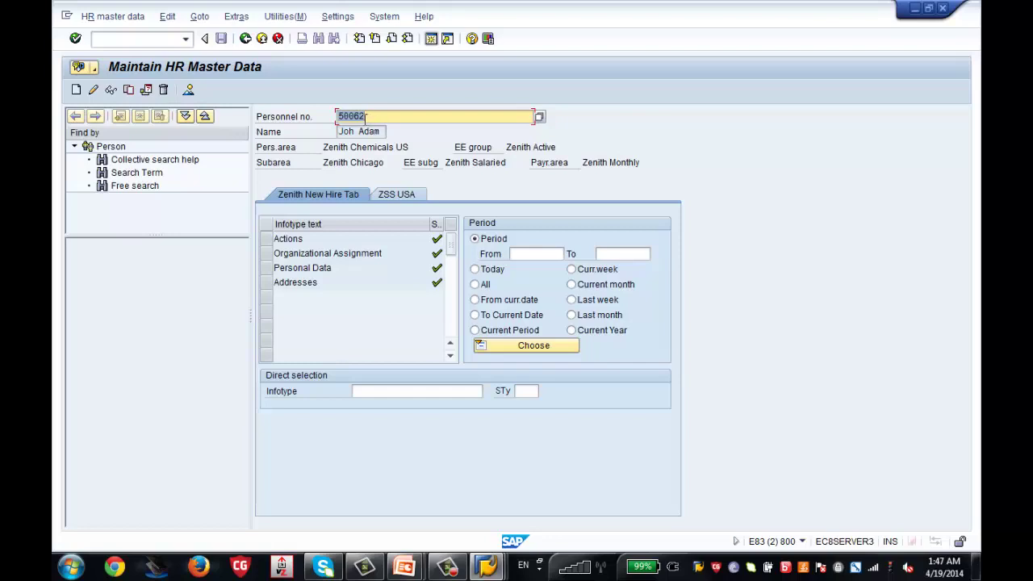
Display the Organizational Assignment infotype, showing position 99999999, org unit 00000000 and org key ZSUS
click(270, 254)
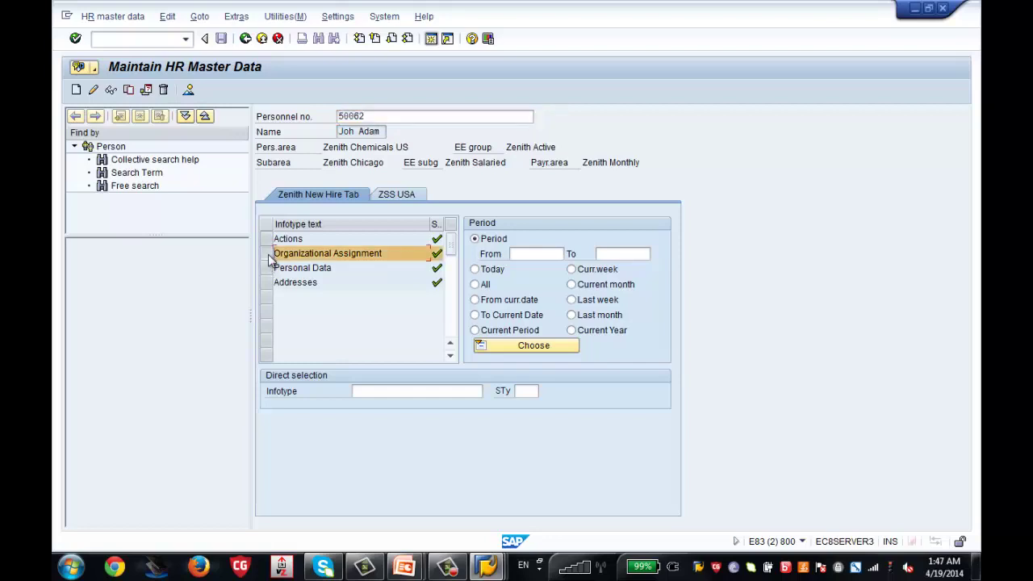
click(113, 91)
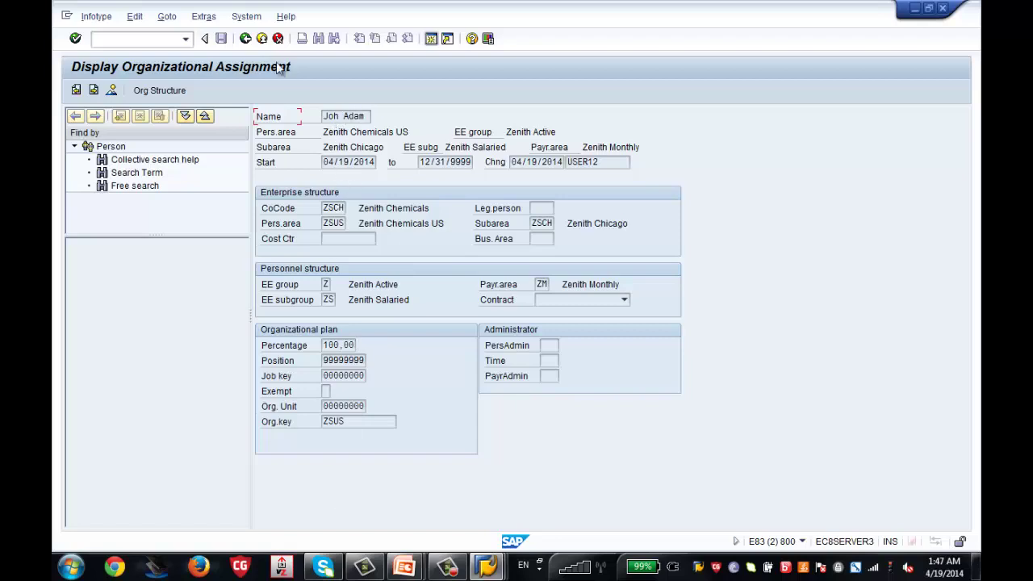
click(245, 38)
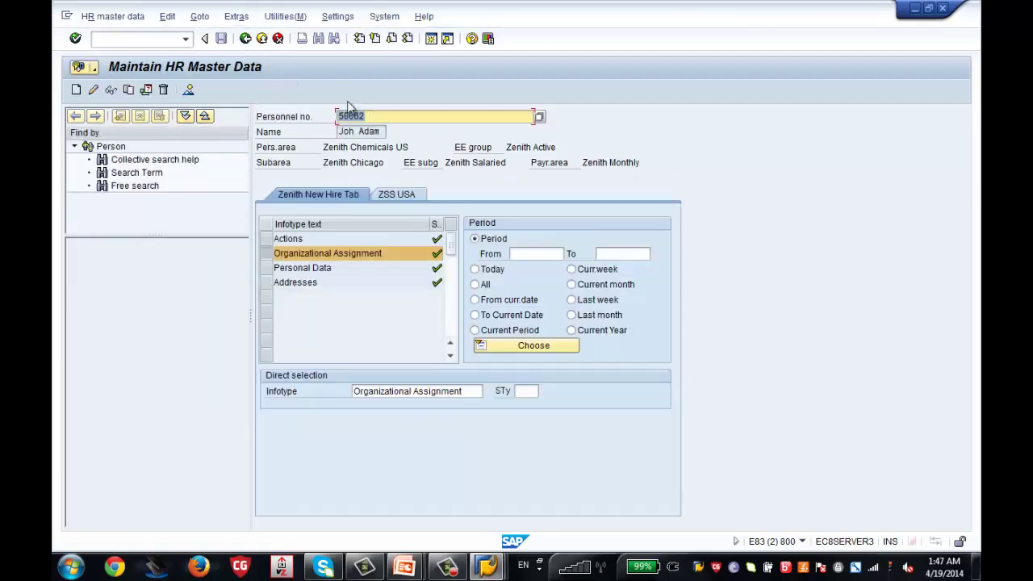
click(110, 90)
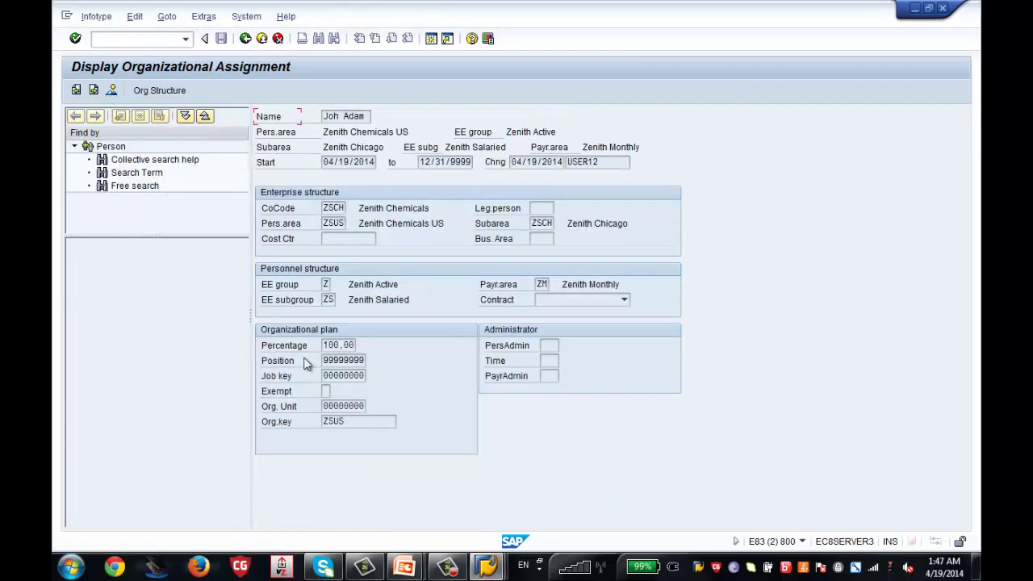
Start assigning a holder to the first Program Manager position 50014366
mouse_move(487, 567)
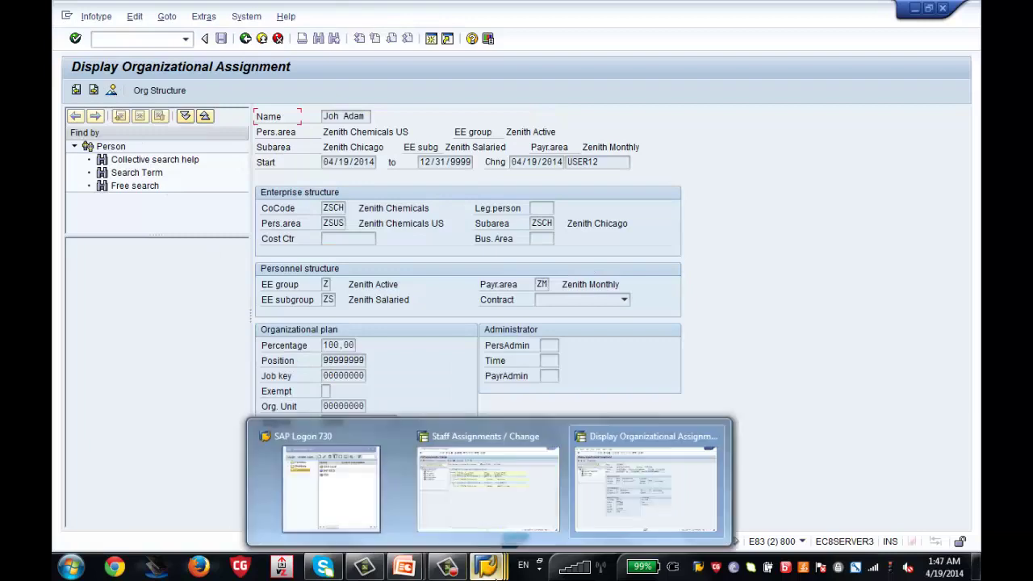
click(519, 528)
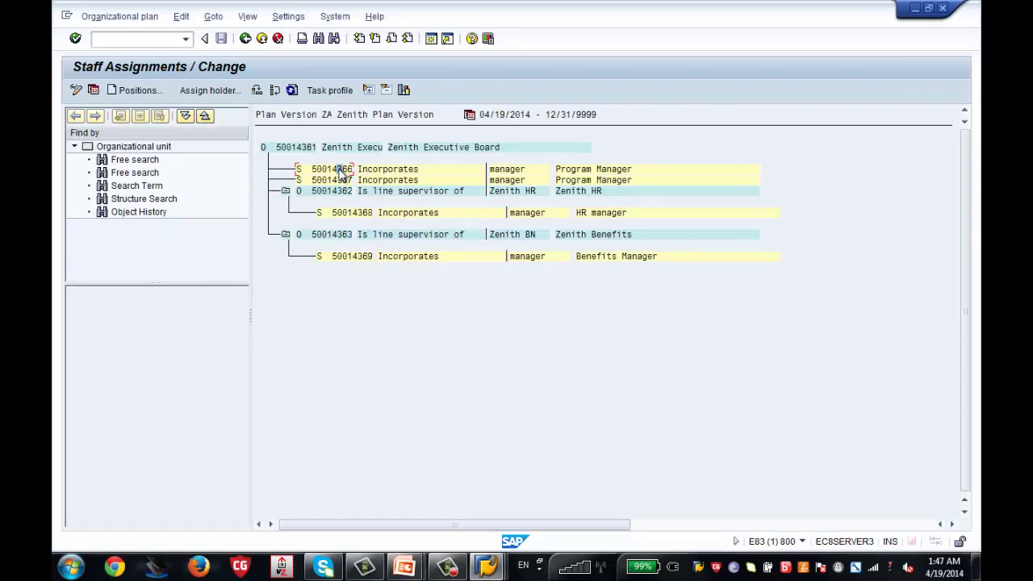
click(207, 91)
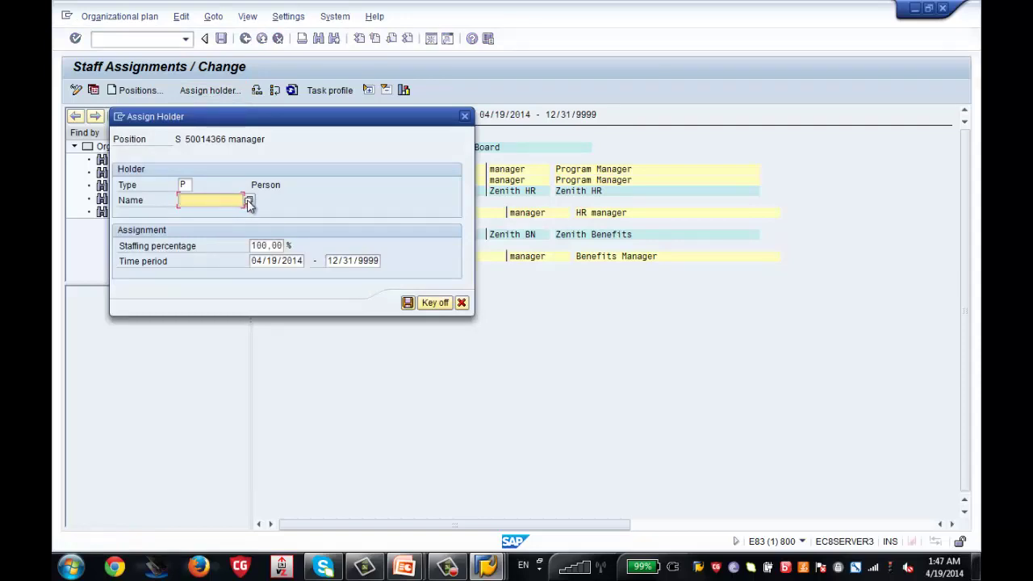
Find the employee by personnel number and enter them as holder at 100% staffing
click(248, 202)
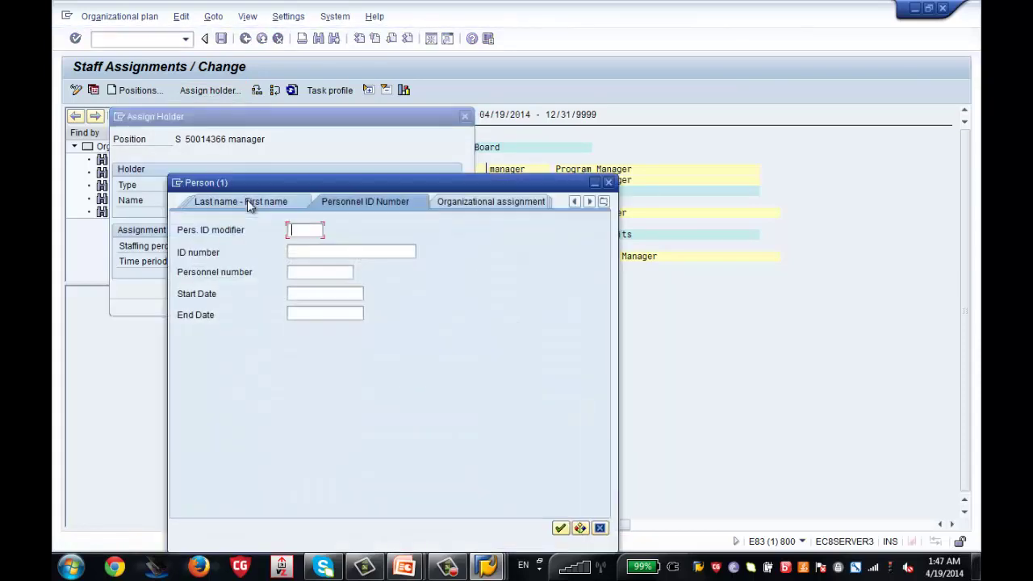
click(308, 275)
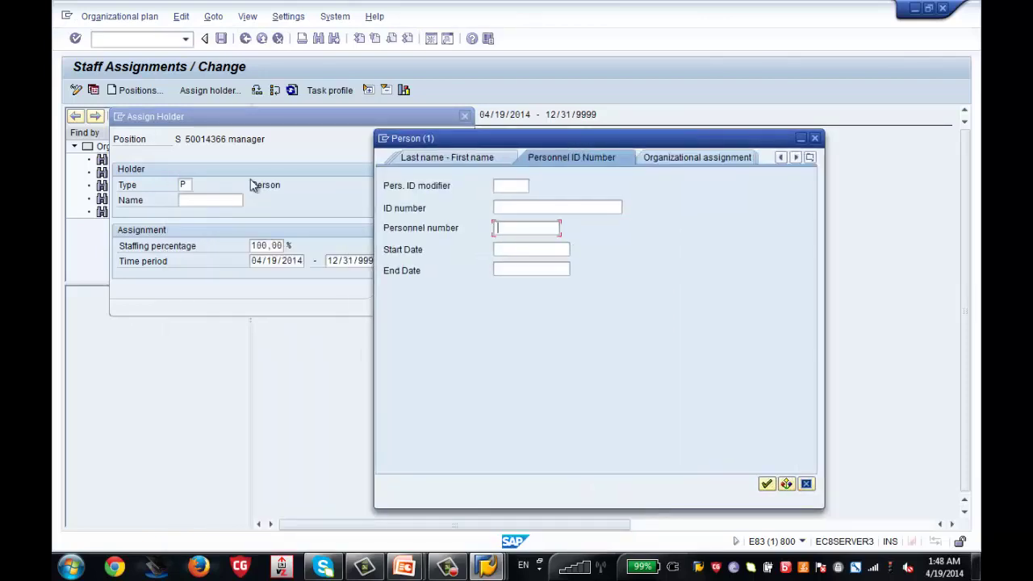
text(50062)
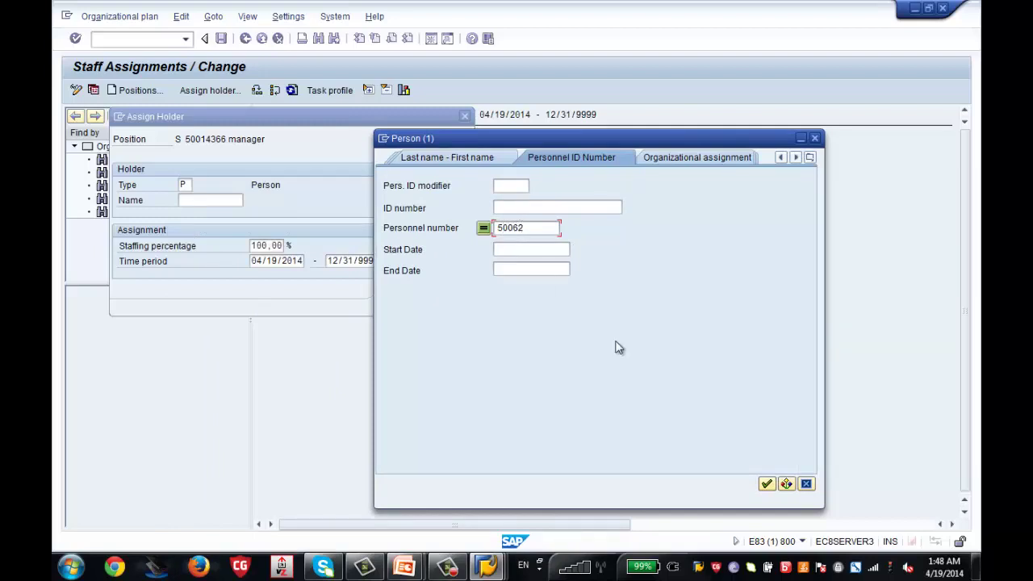
key(Return)
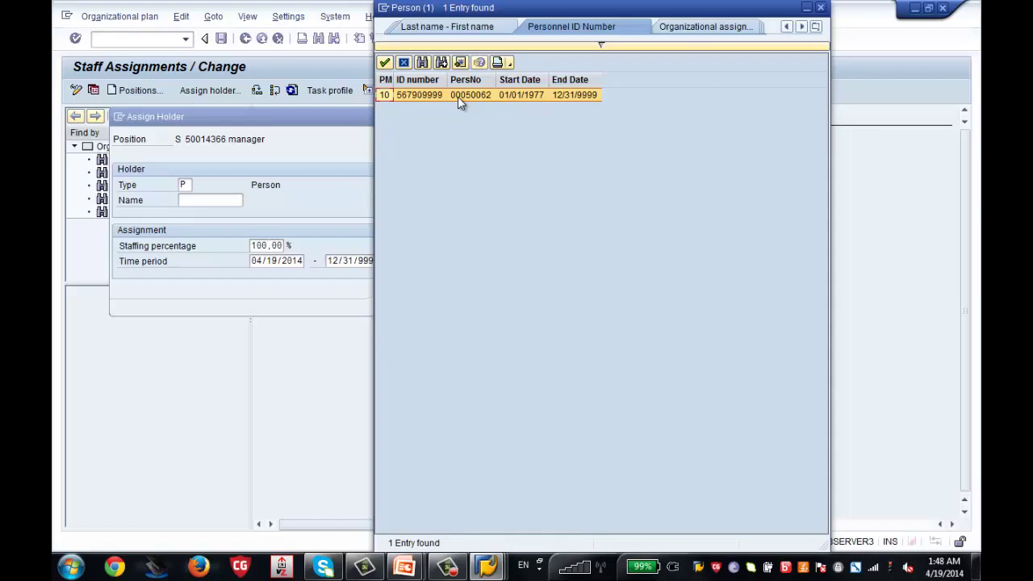
double_click(458, 96)
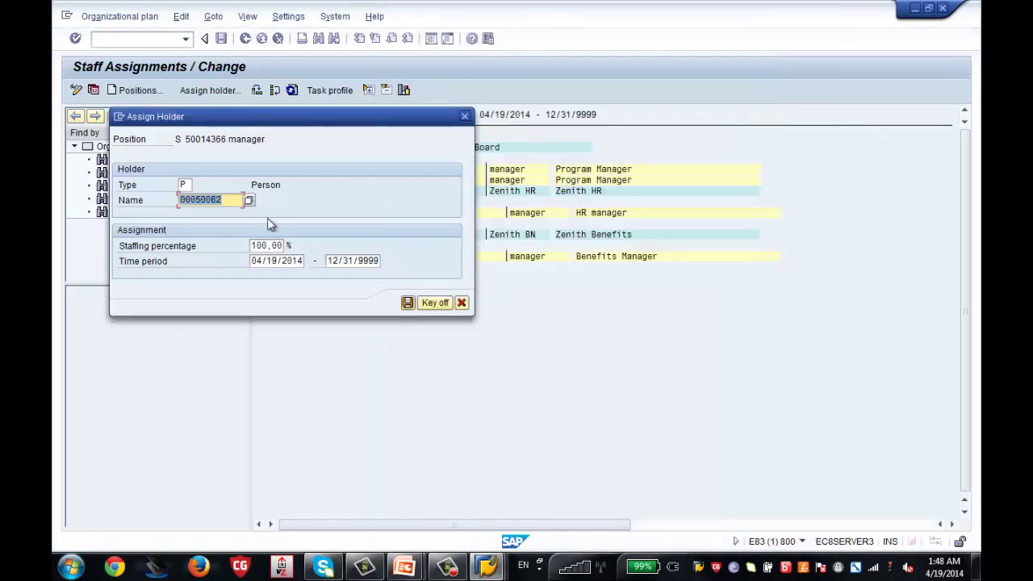
key(Return)
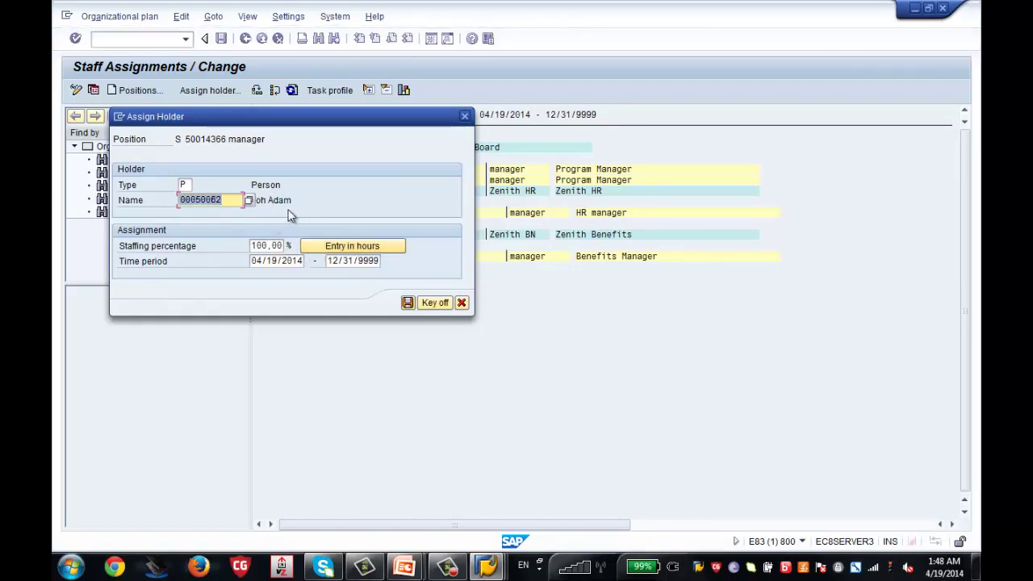
Check the employee's organizational assignment window, then return to staff assignments
mouse_move(476, 567)
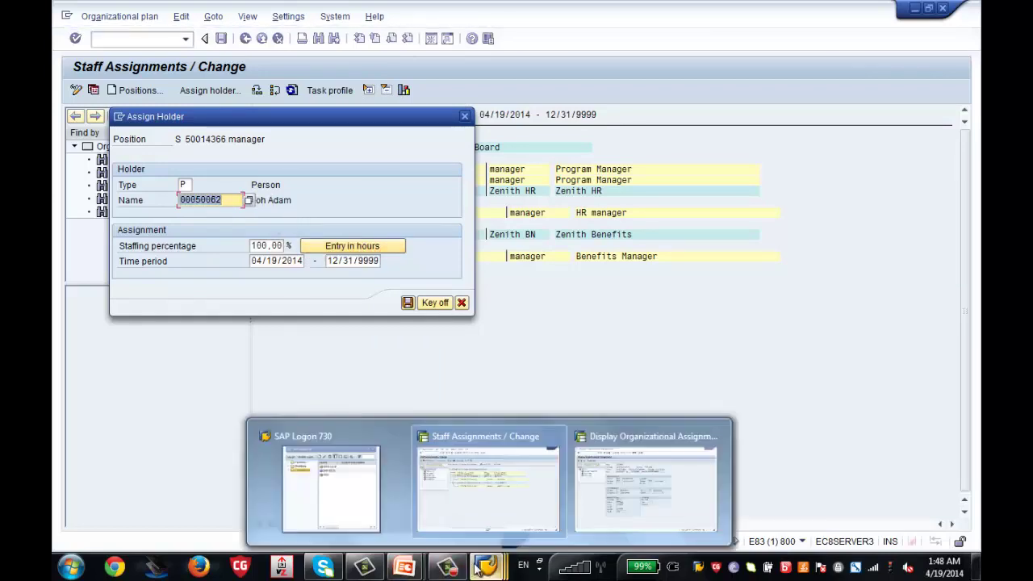
click(589, 506)
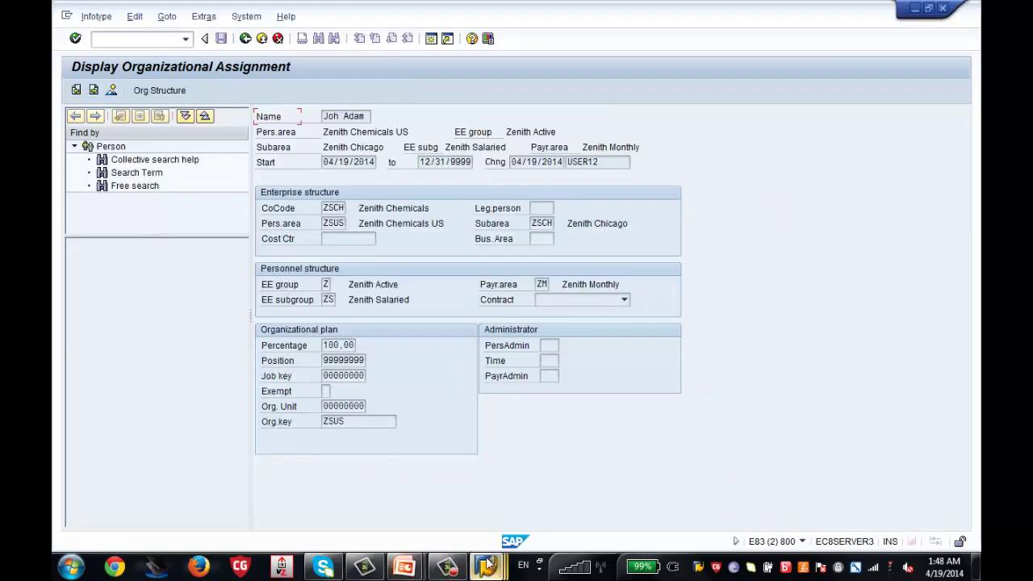
mouse_move(488, 565)
click(438, 496)
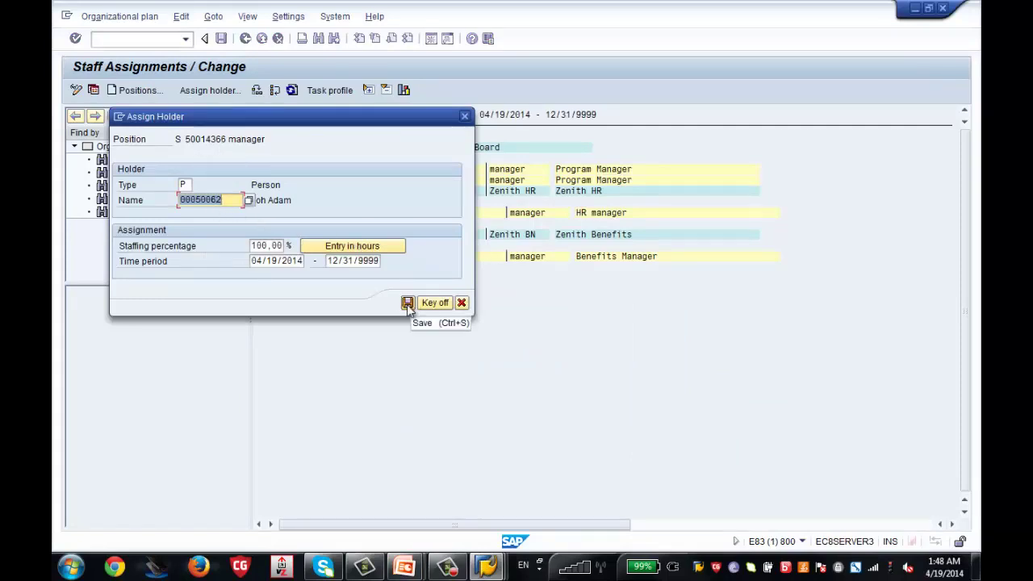
Save the employee as holder of Program Manager position 50014366
click(407, 304)
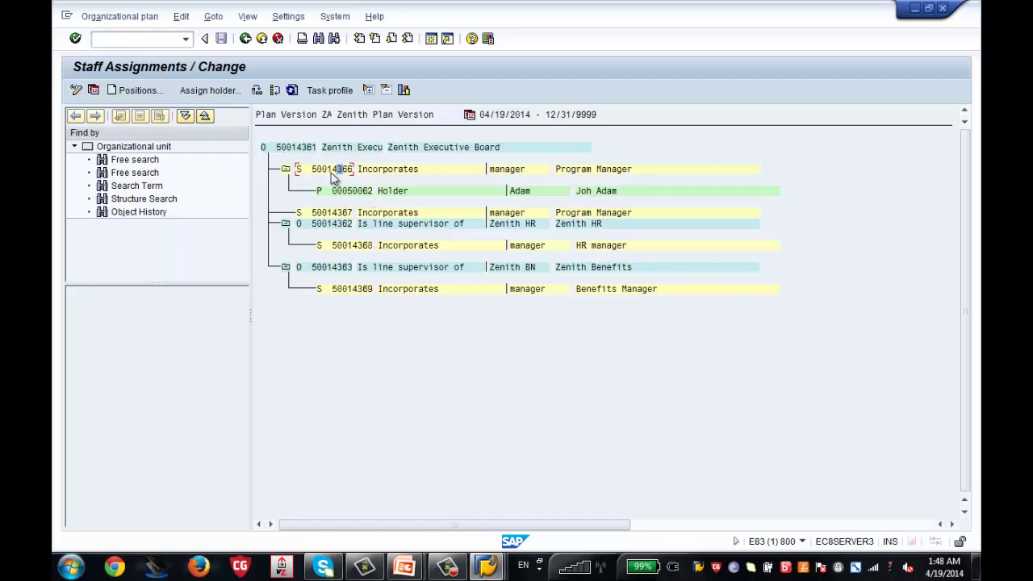
Redisplay the employee's organizational assignment and compare it with the staff assignments window
mouse_move(486, 567)
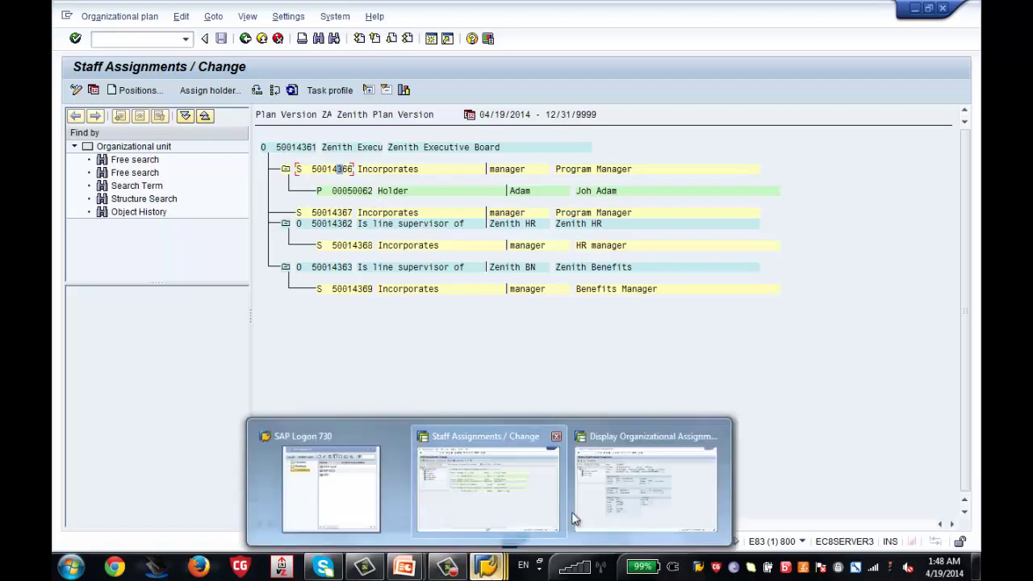
click(595, 510)
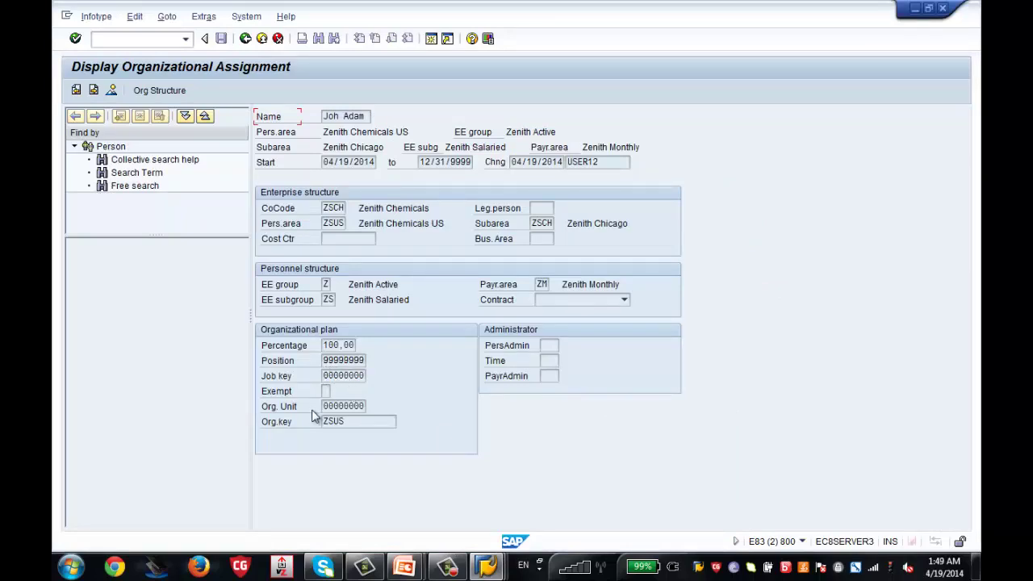
click(241, 43)
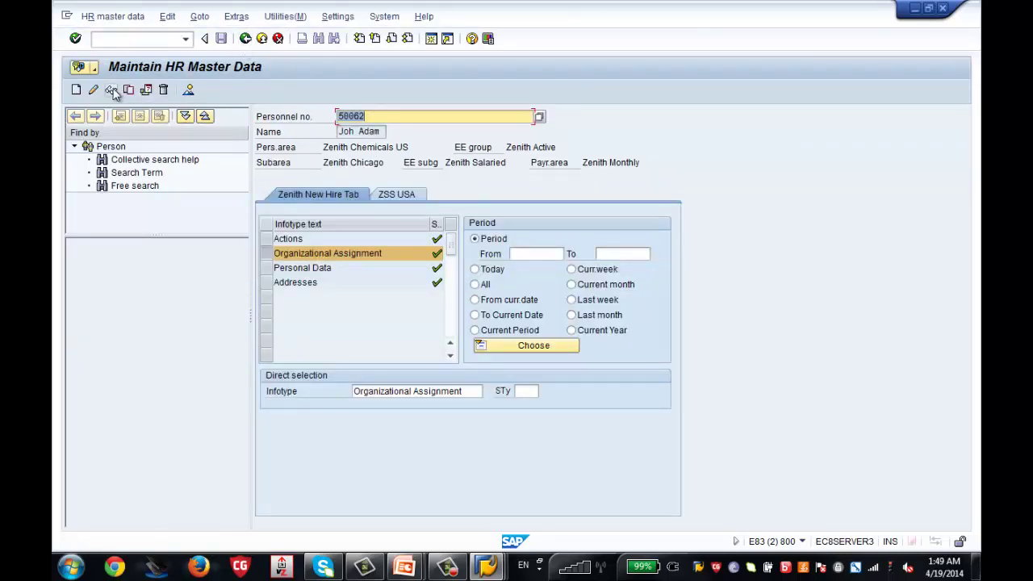
click(111, 89)
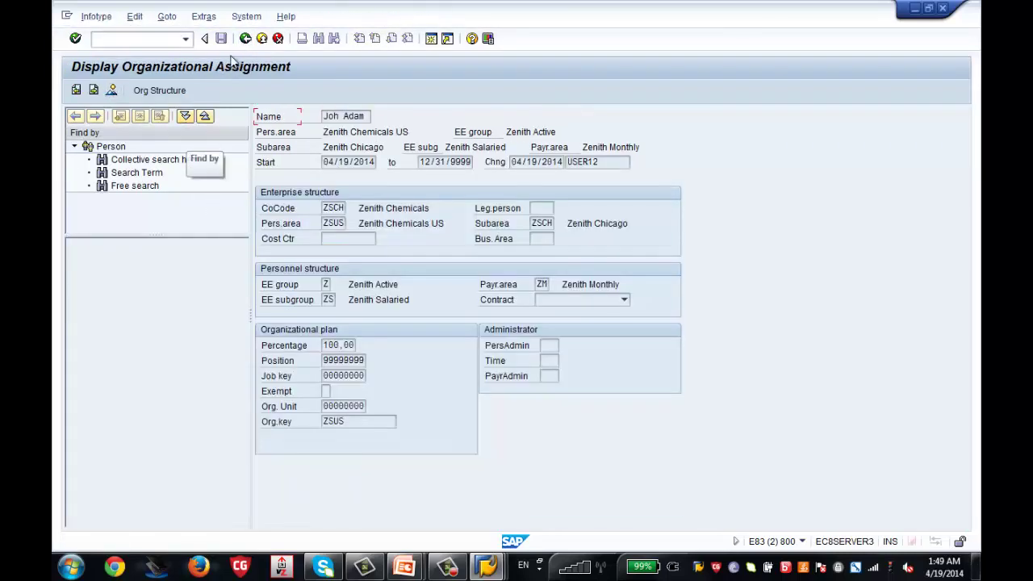
click(247, 39)
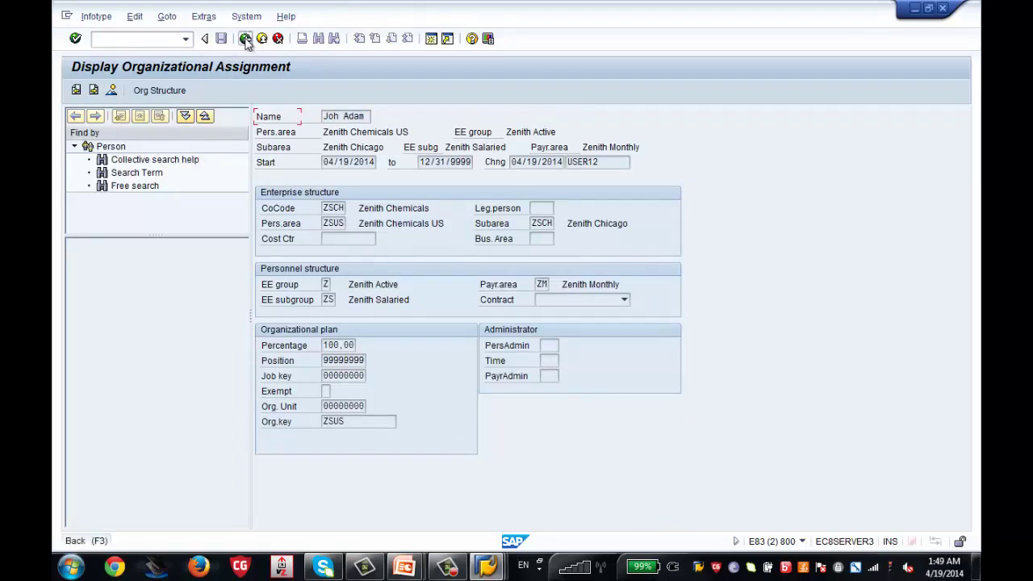
mouse_move(486, 565)
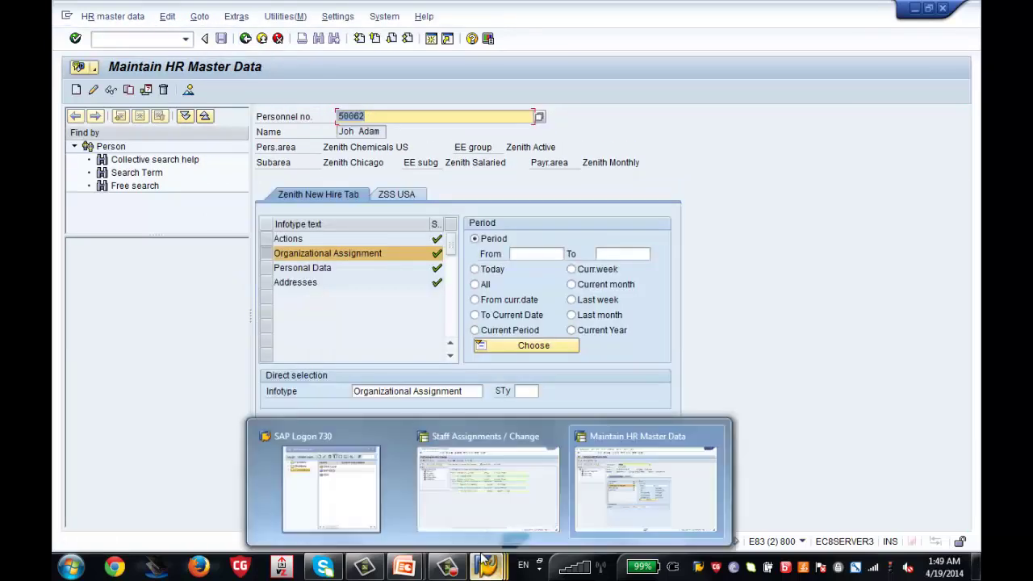
click(457, 484)
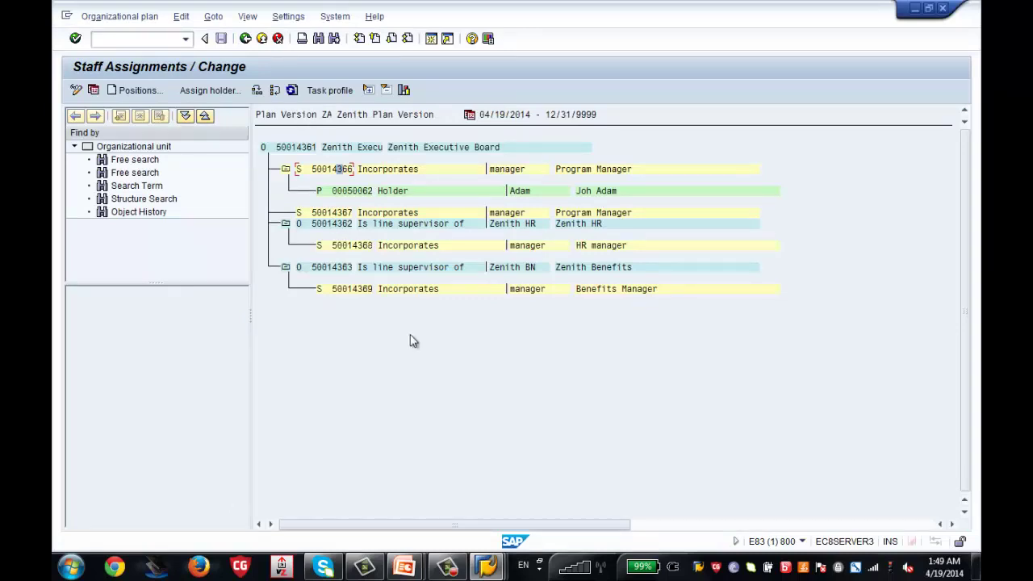
mouse_move(489, 567)
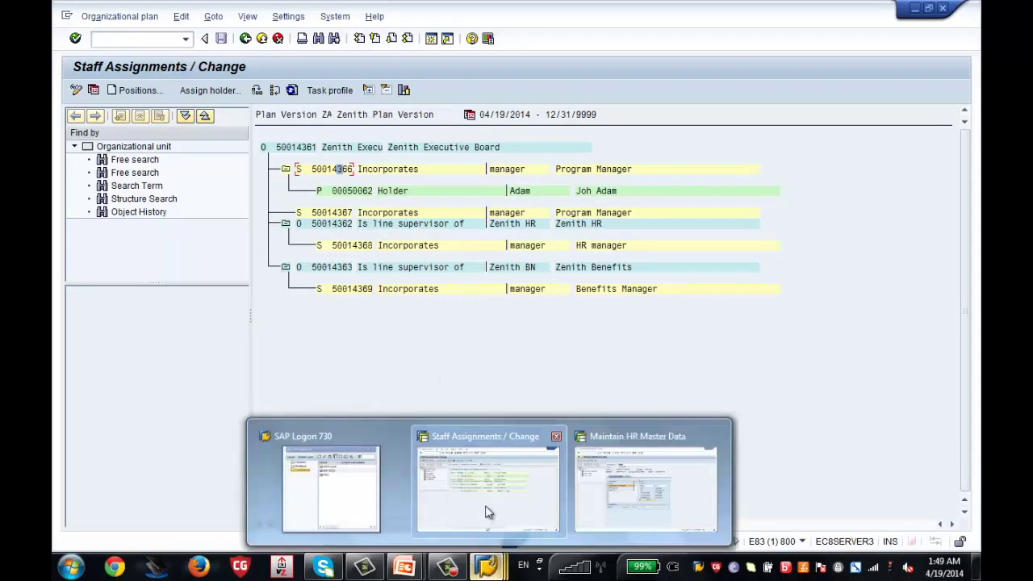
click(581, 502)
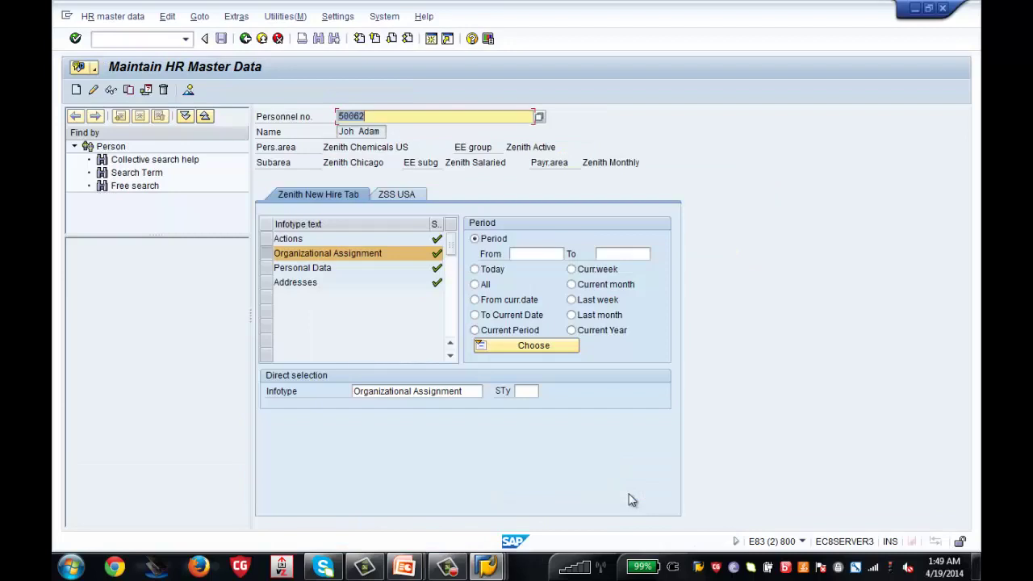
Rerun PA30 to show Program Manager 50014366 in org unit 50014361 Zenith Executive Board
click(245, 38)
text(pa30)
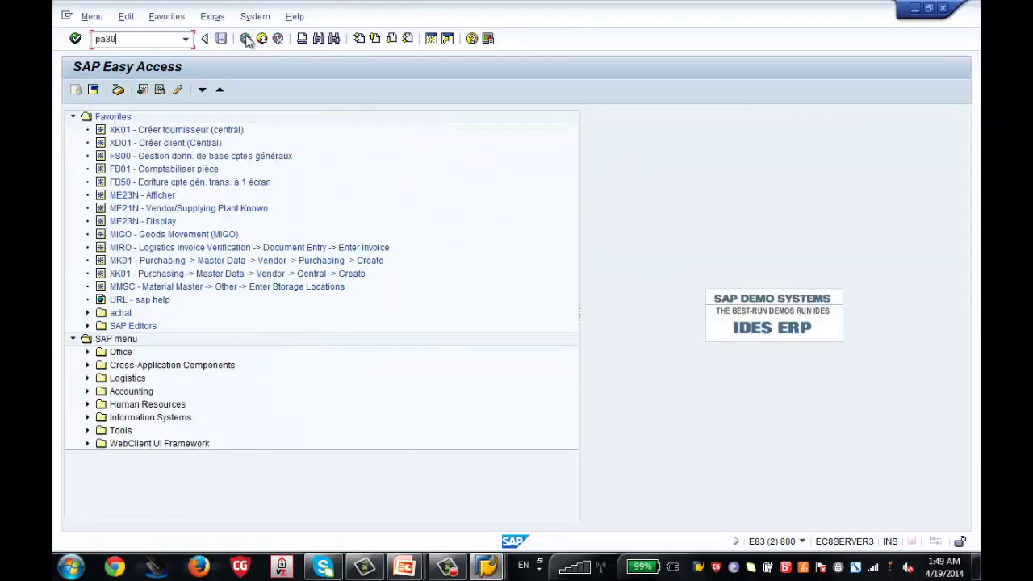
key(Return)
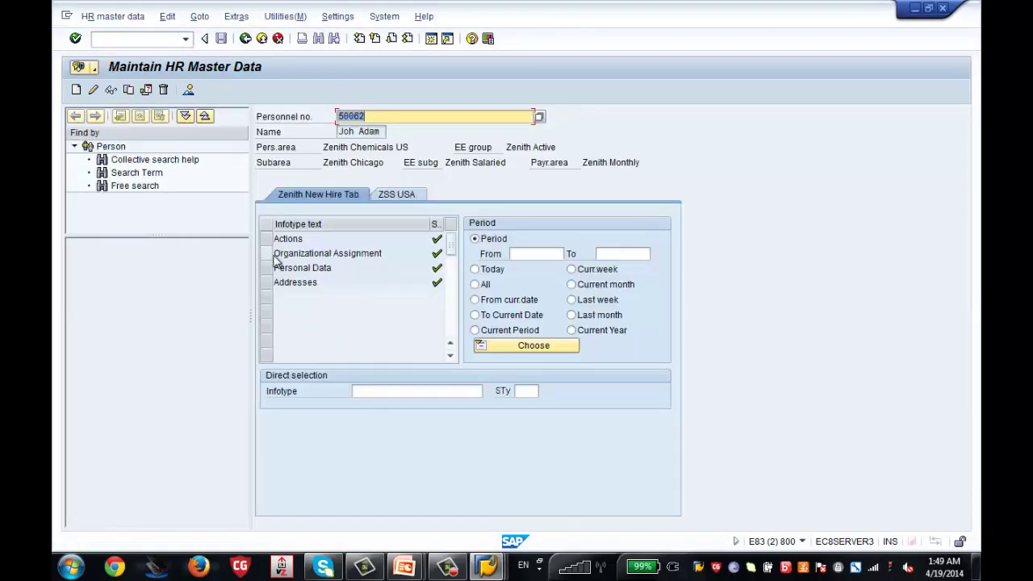
click(271, 254)
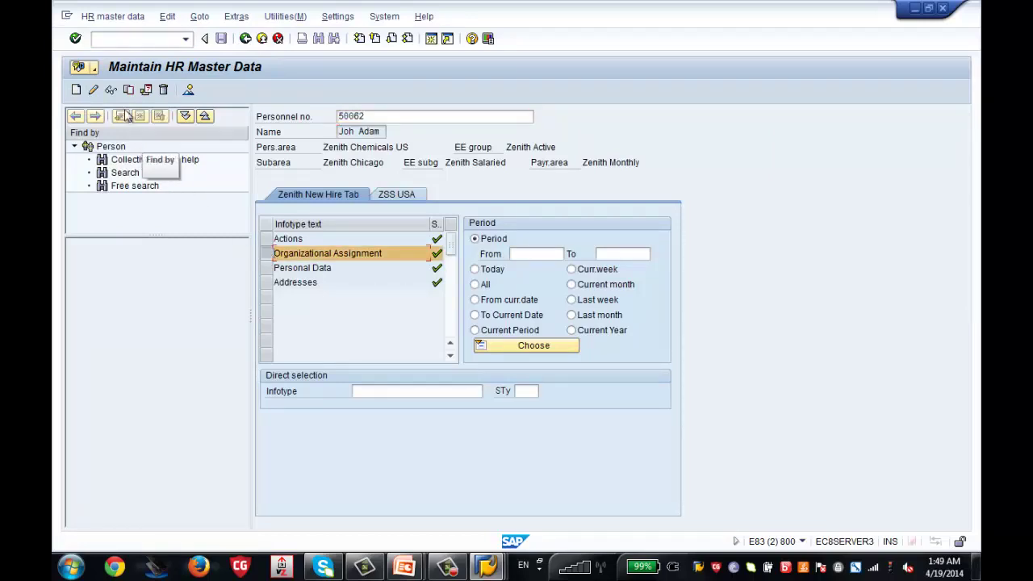
click(111, 91)
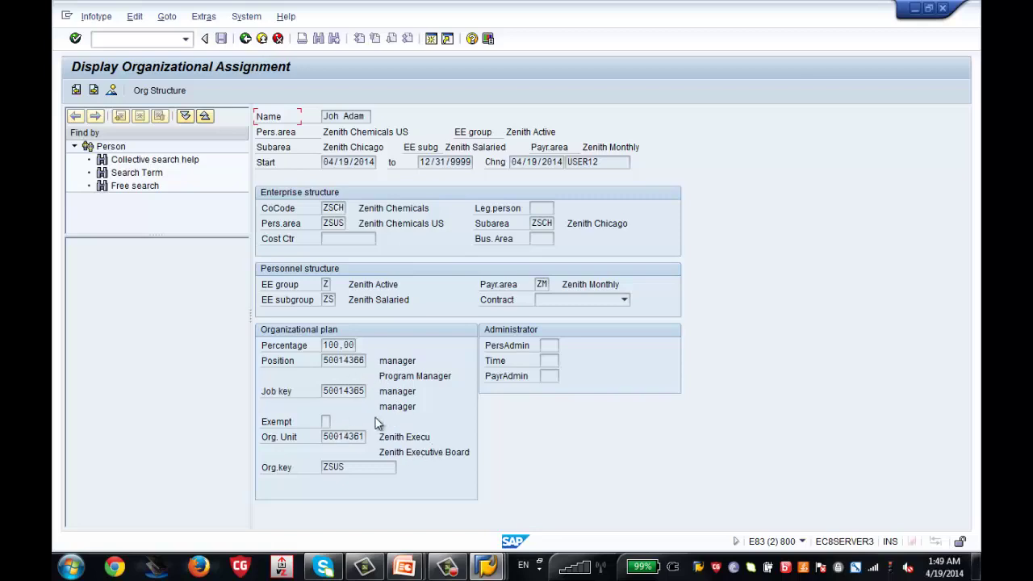
Compare Program Manager position 50014366 with the employee's organizational assignment, ending on Staff Assignments
mouse_move(486, 567)
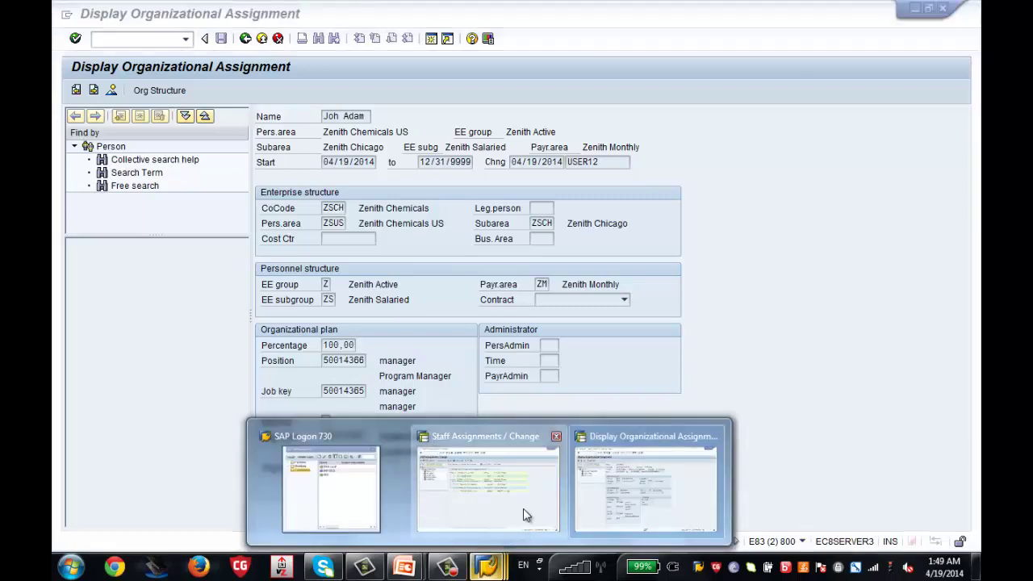
click(510, 521)
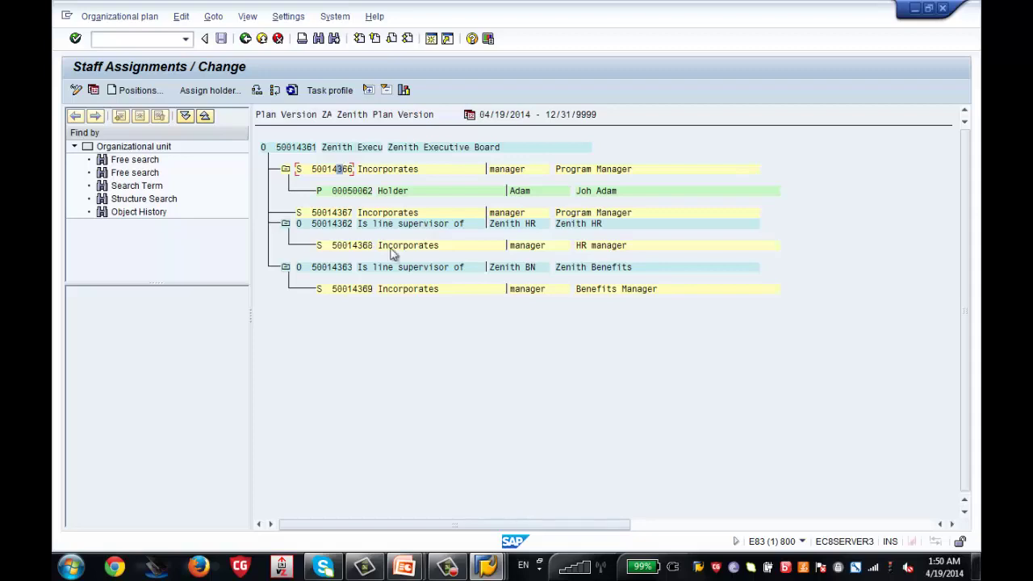
click(314, 150)
click(338, 172)
mouse_move(486, 566)
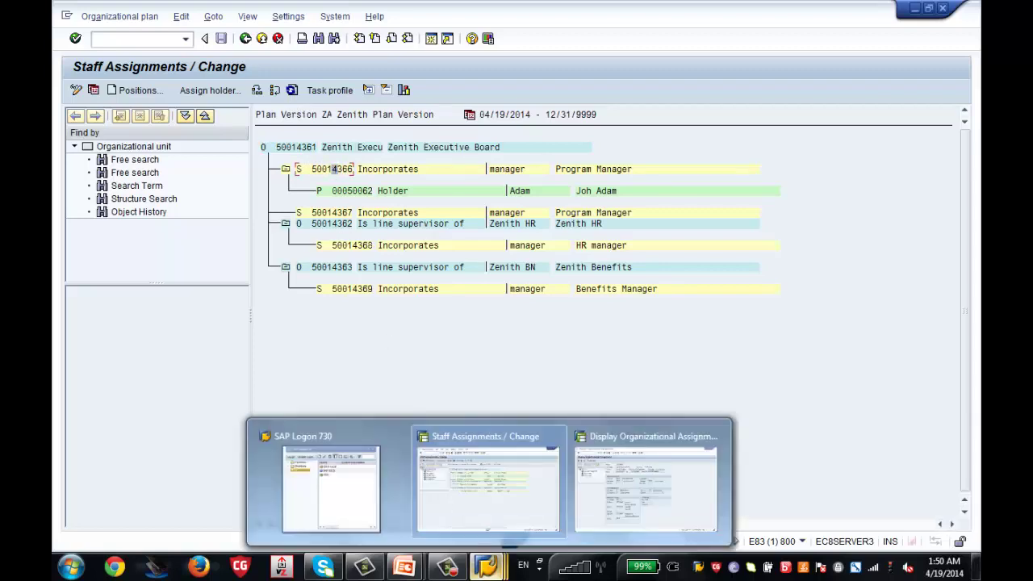
click(594, 505)
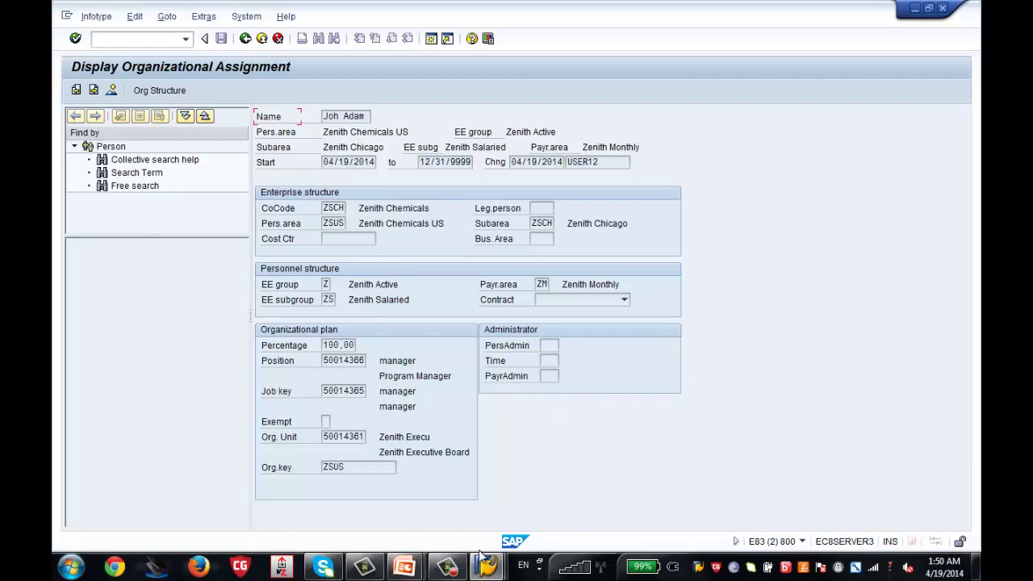
mouse_move(487, 565)
click(510, 513)
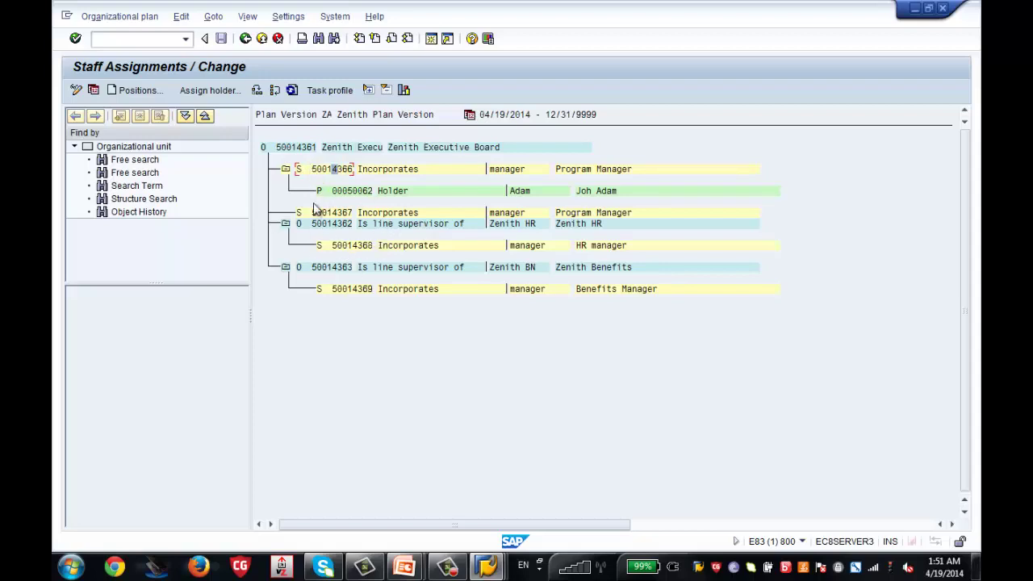
Back out to Organizational Plan / Change for unit 50014361 and select Overall view
click(244, 39)
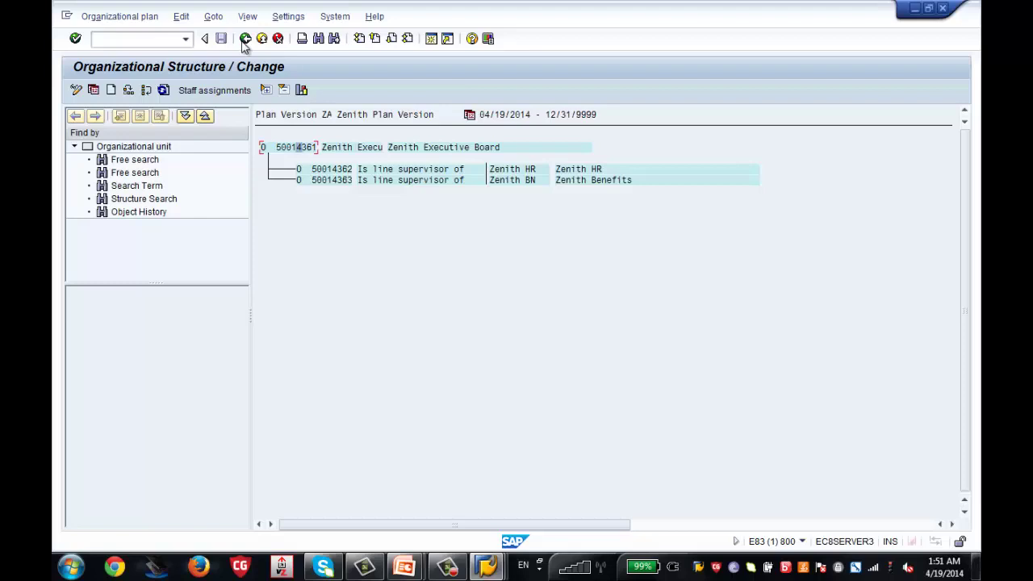
click(244, 38)
click(244, 39)
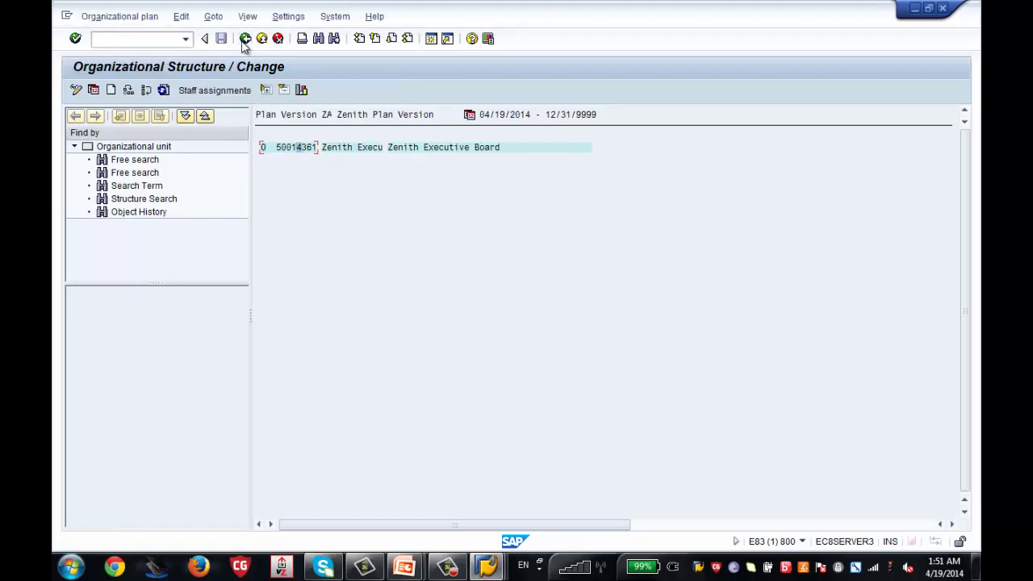
click(245, 38)
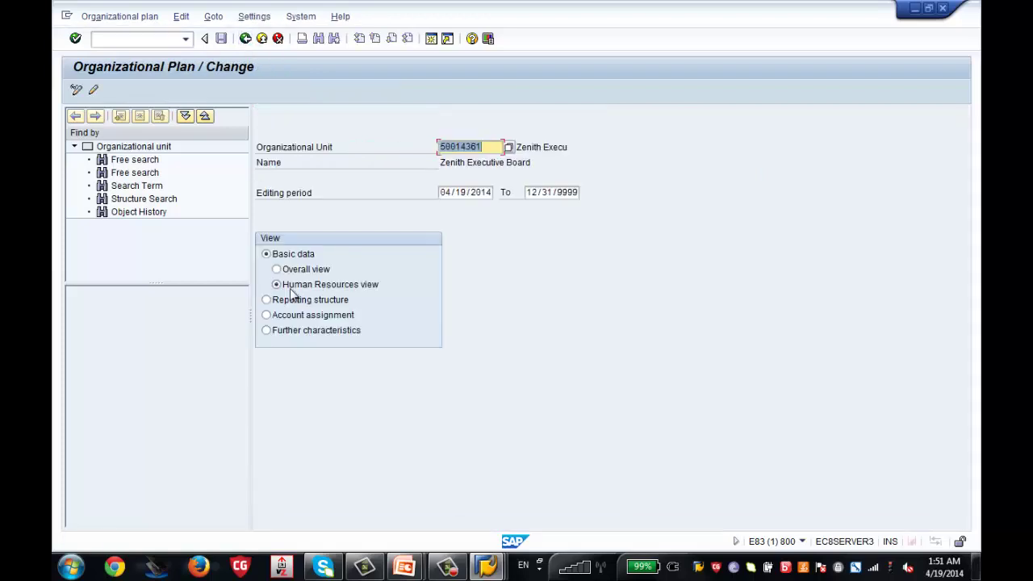
click(276, 269)
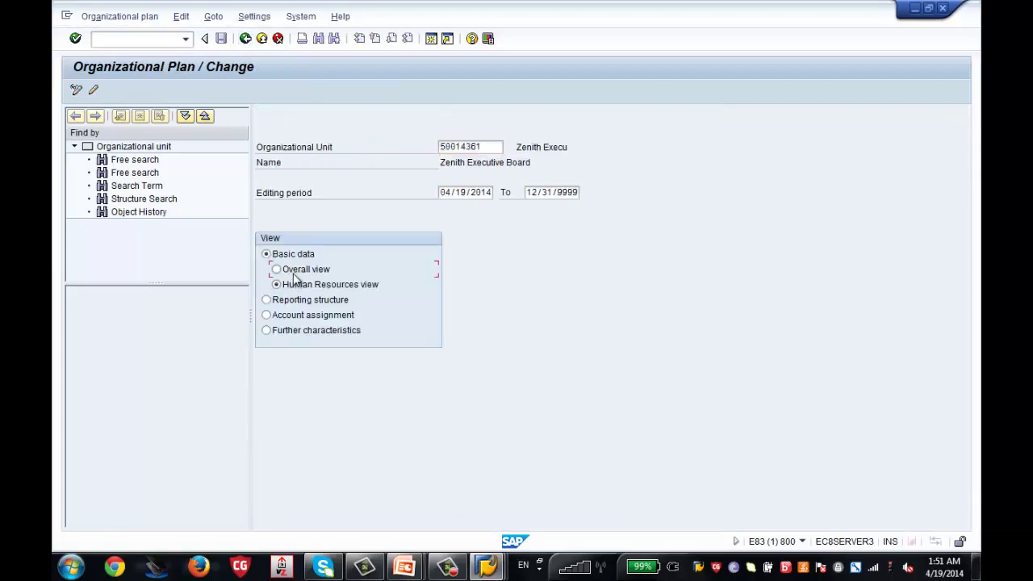
Display the Executive Board's staff assignments and expand position 50014366 to reveal its holder
click(109, 115)
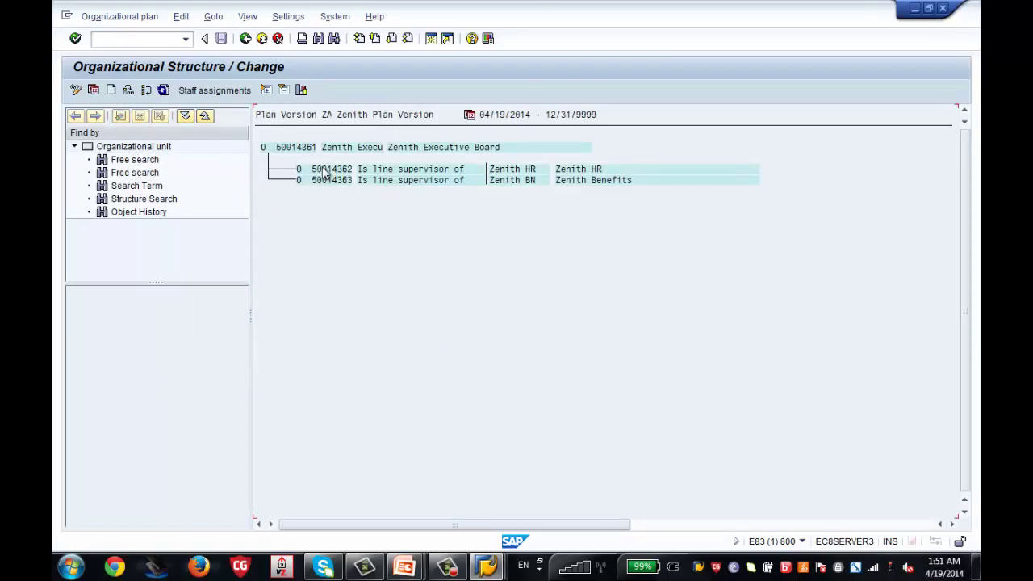
click(213, 17)
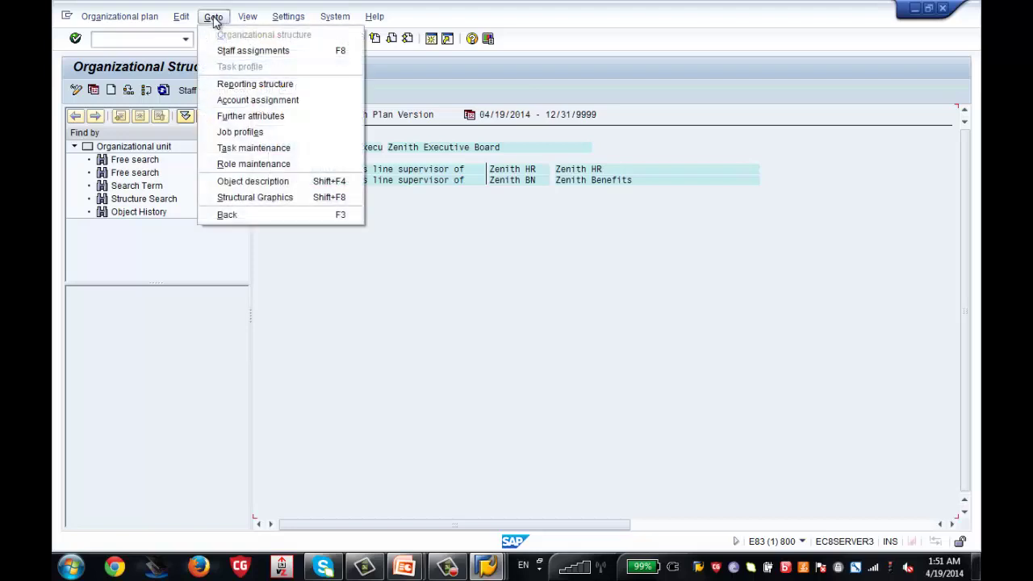
click(235, 52)
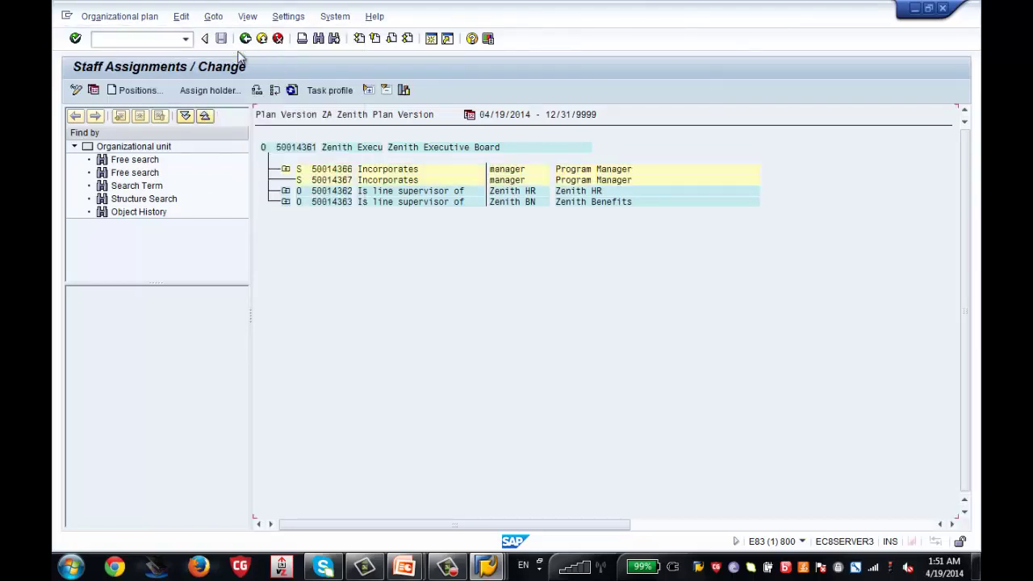
click(287, 170)
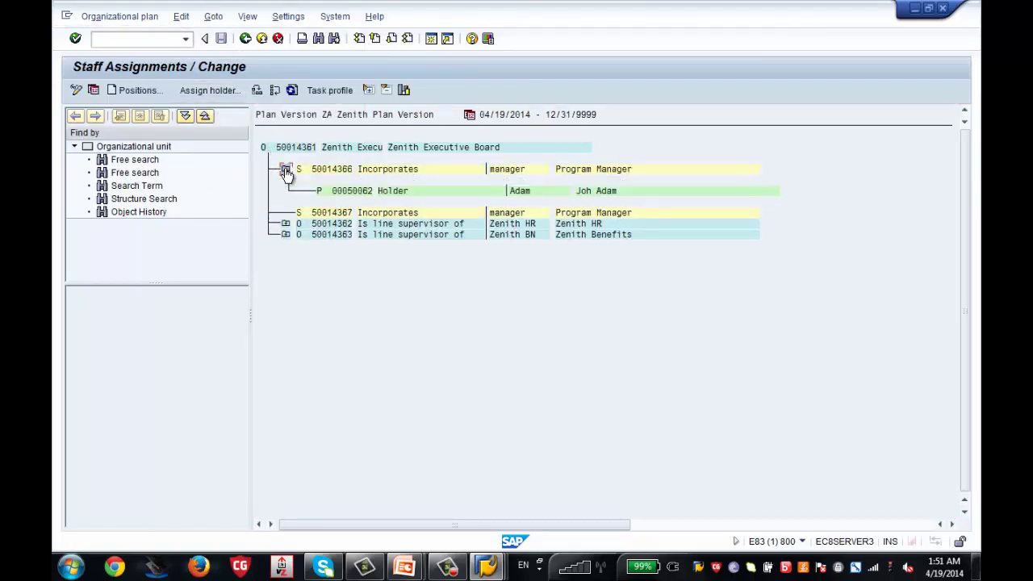
Toggle back to the organizational structure, then return to staff assignments and re-expand position 50014366
click(214, 17)
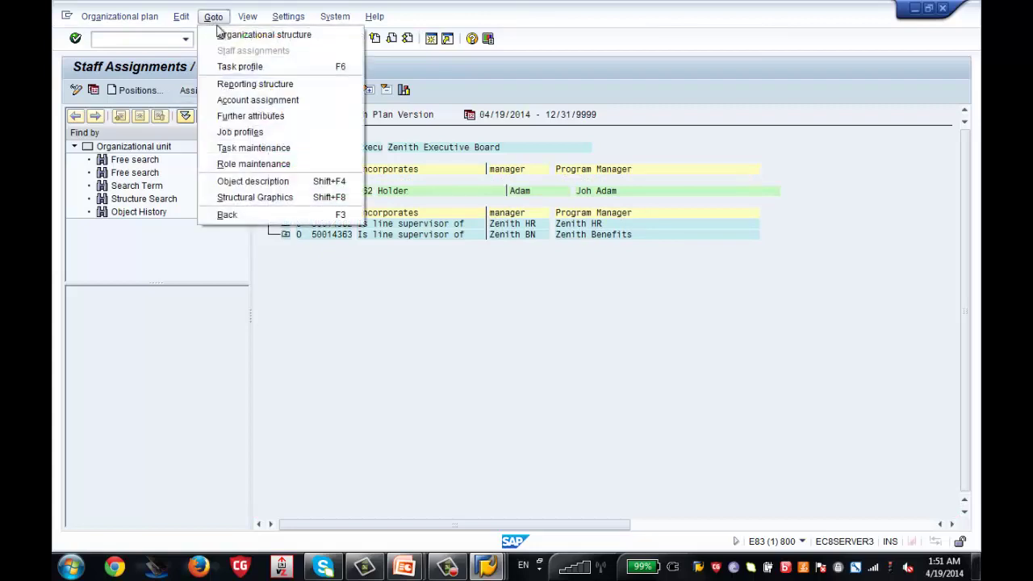
click(228, 37)
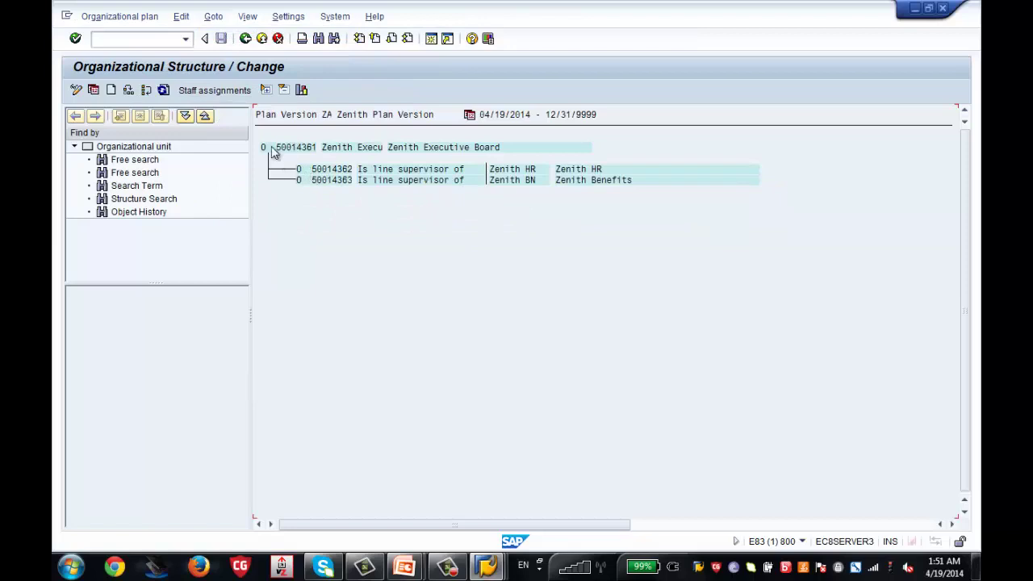
click(212, 18)
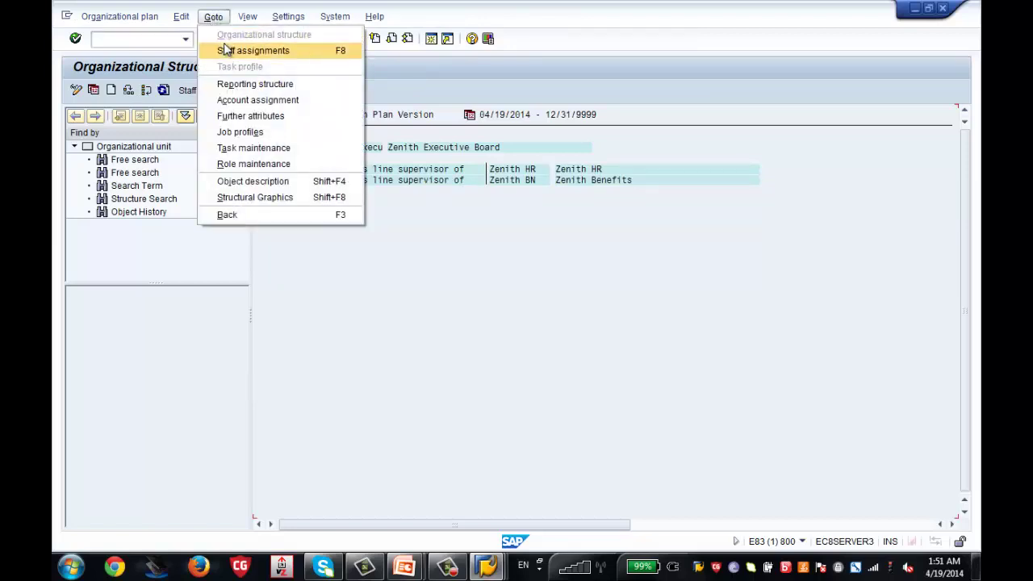
click(226, 48)
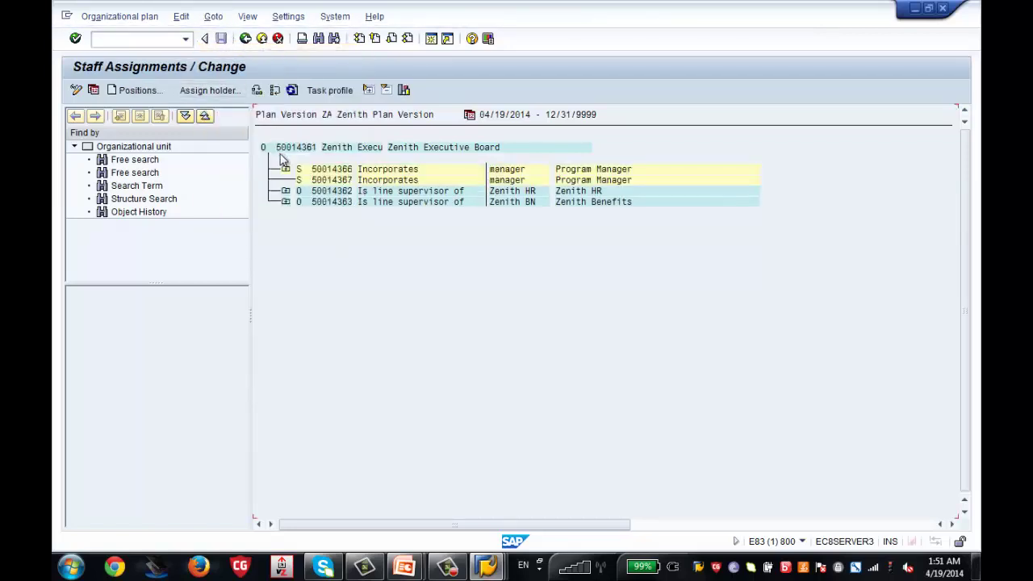
click(285, 170)
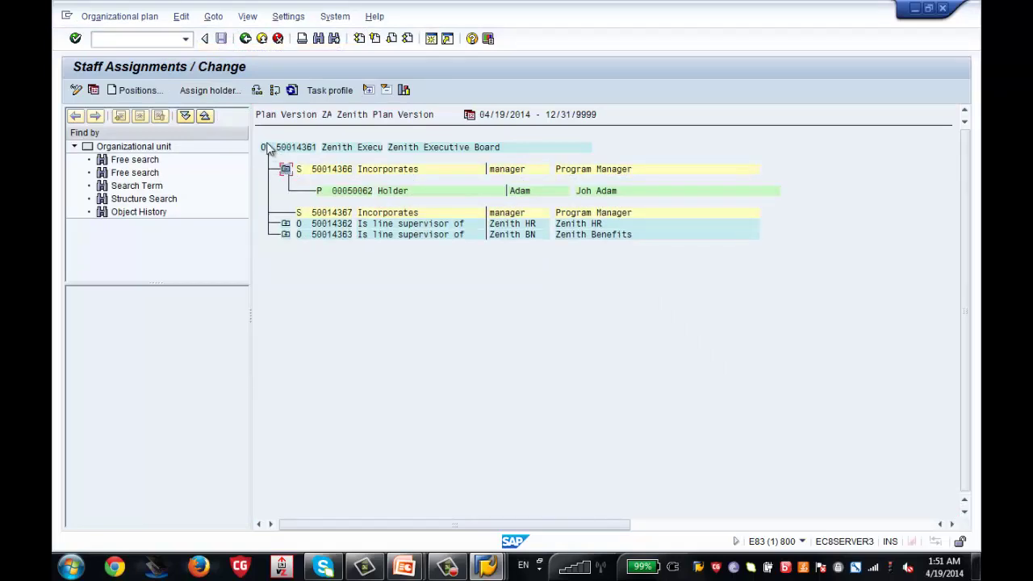
click(213, 17)
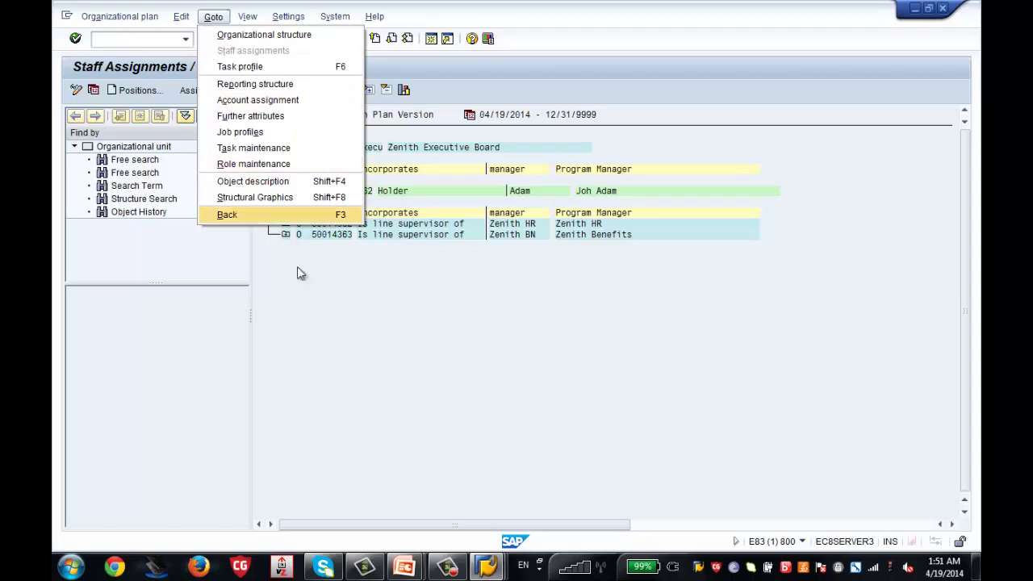
mouse_move(249, 17)
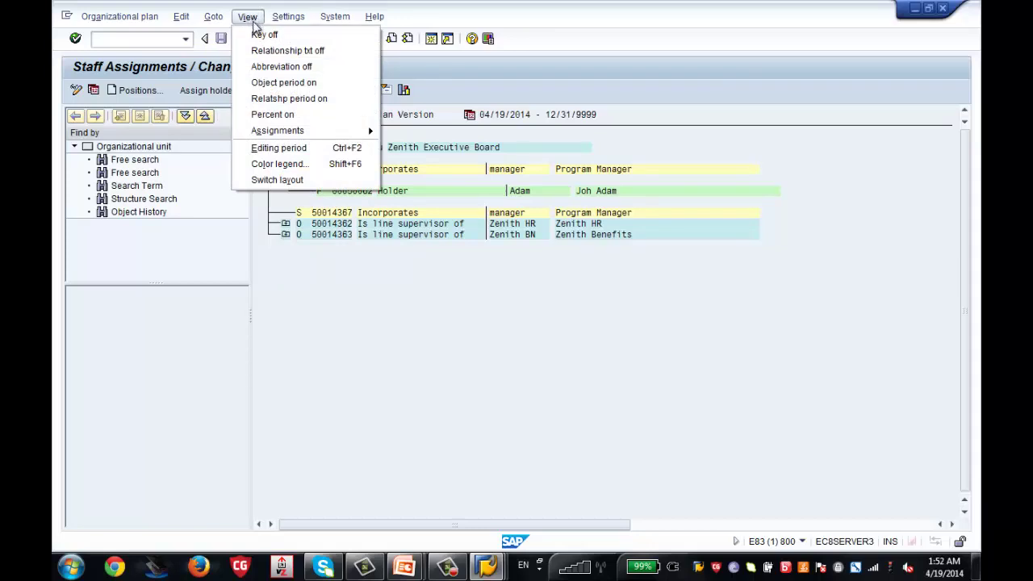
Turn the object keys off and back on, so object IDs stay visible
click(261, 34)
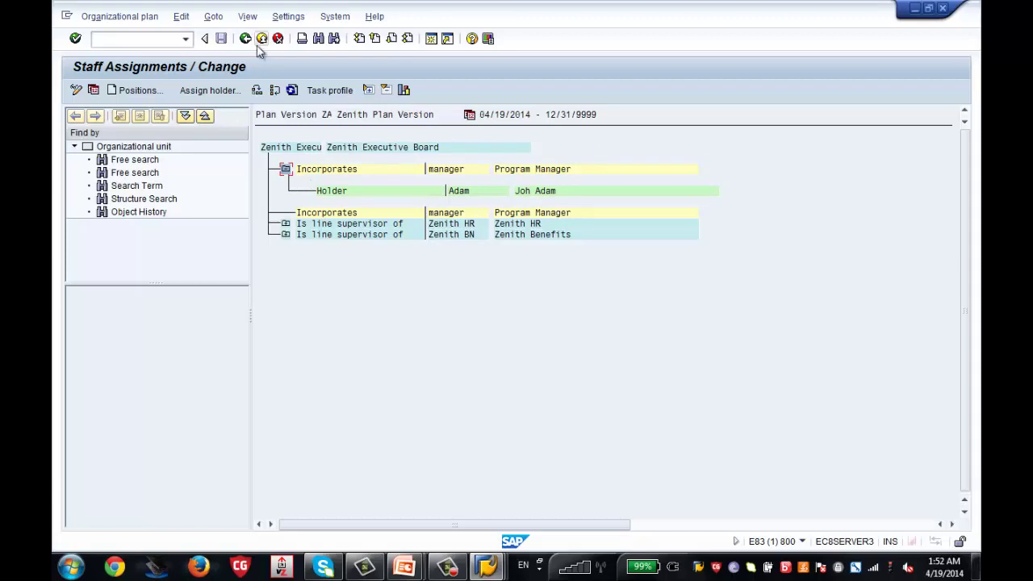
click(248, 18)
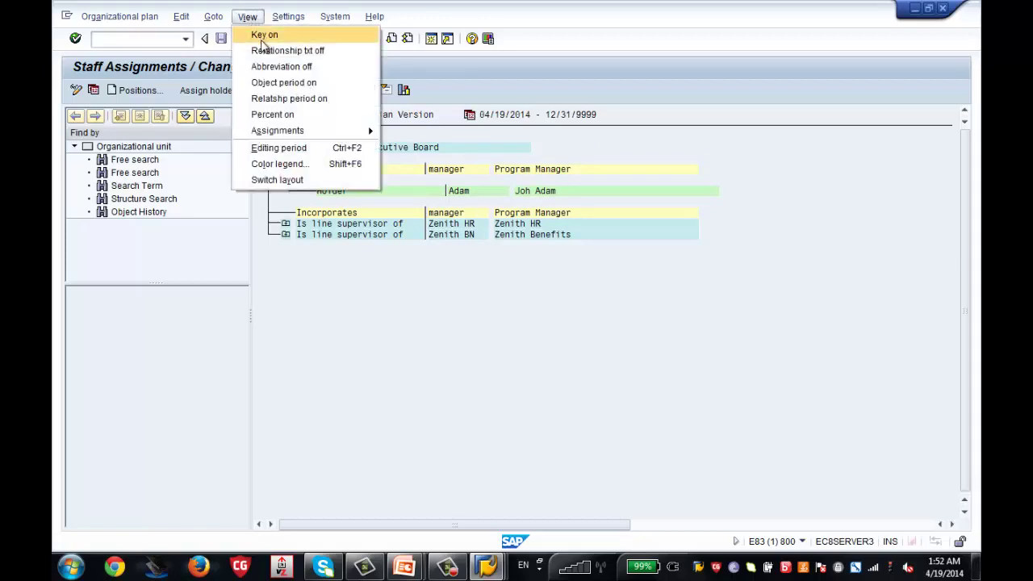
click(275, 38)
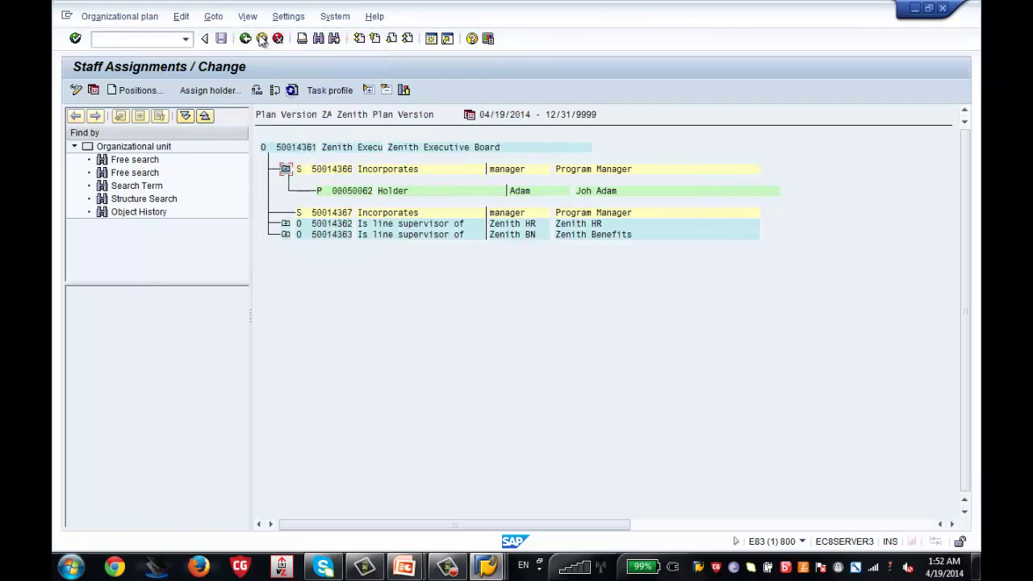
Add the Object period and Relationship period columns and scroll right to check them
click(248, 18)
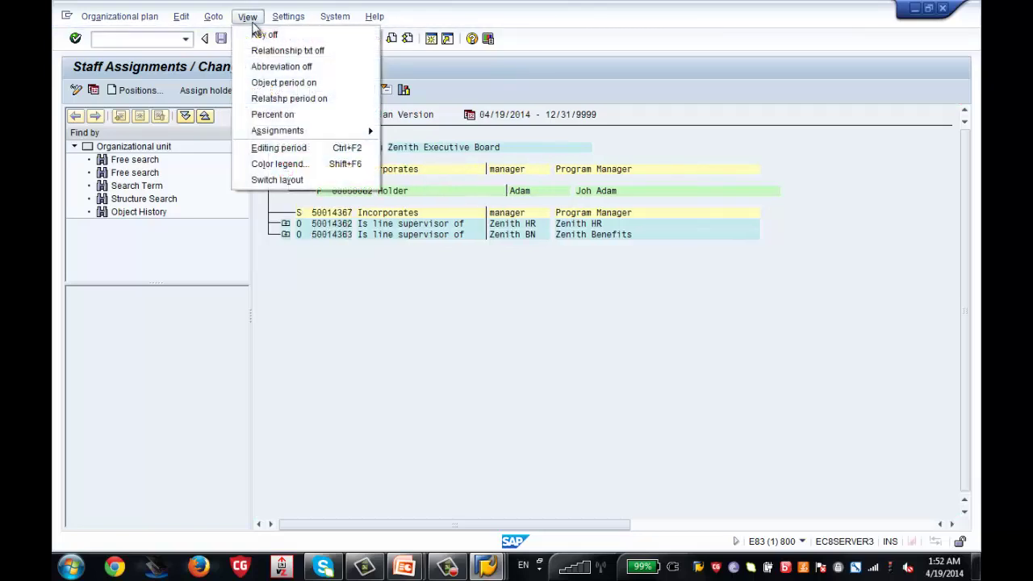
click(283, 84)
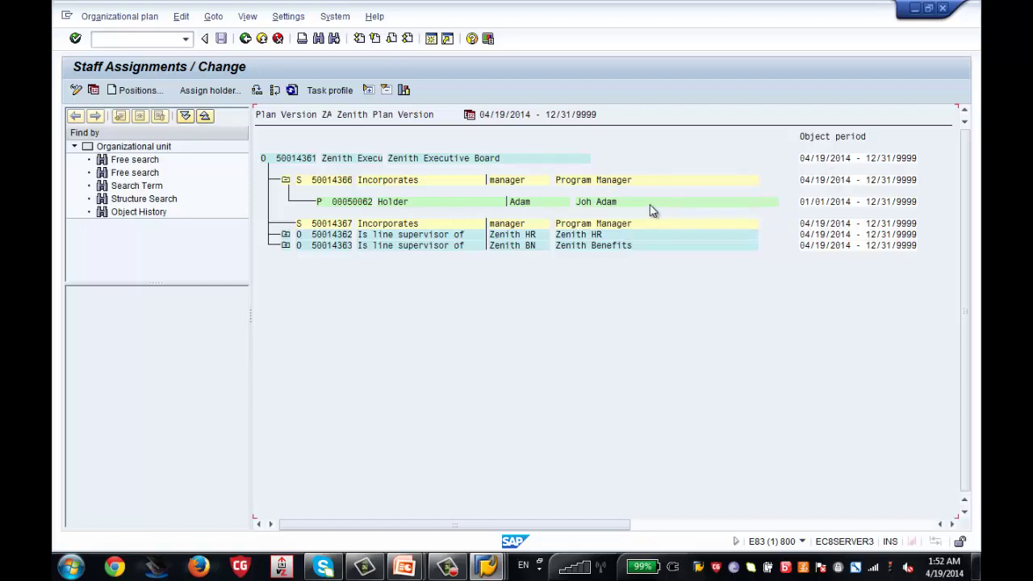
click(246, 17)
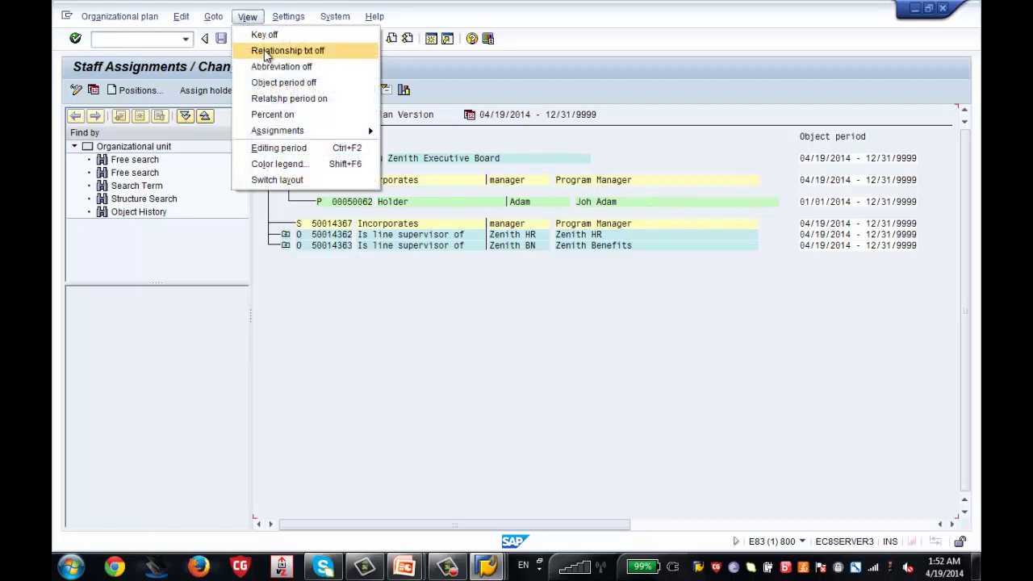
click(297, 99)
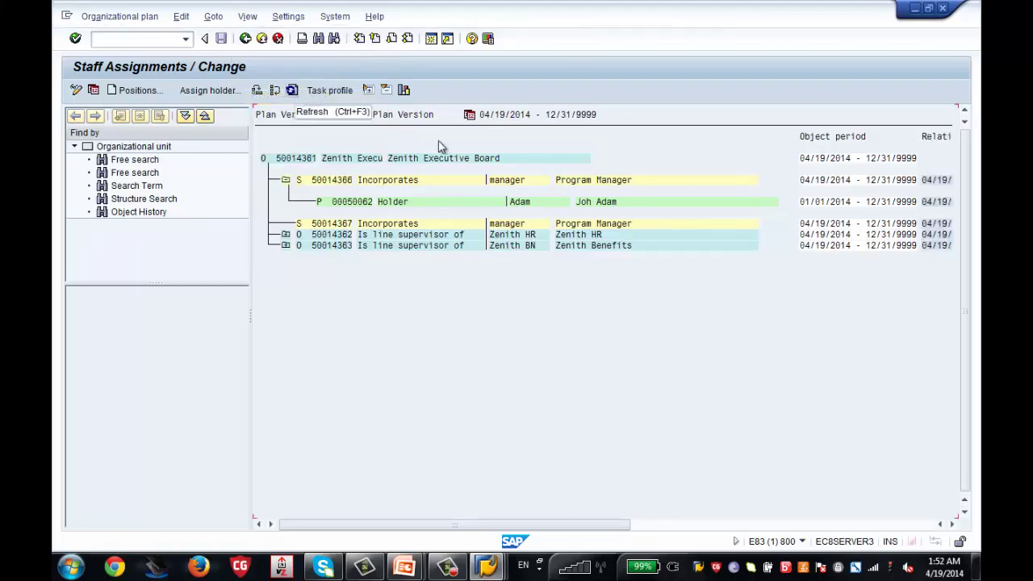
click(803, 525)
click(491, 525)
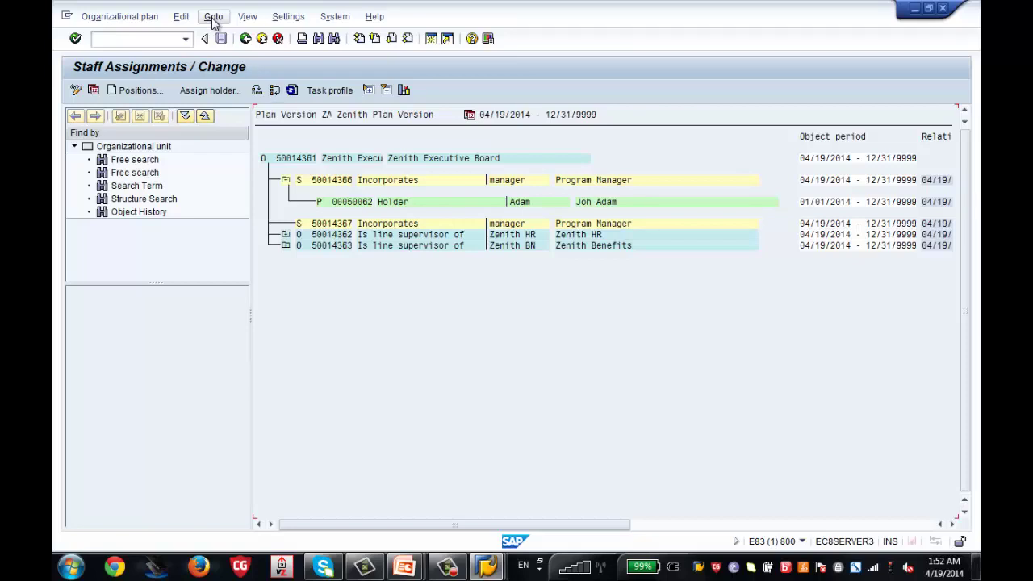
Back out four screens to SAP Easy Access and collapse the Simple Maintenance folder under Expert Mode
click(213, 17)
click(334, 314)
click(245, 40)
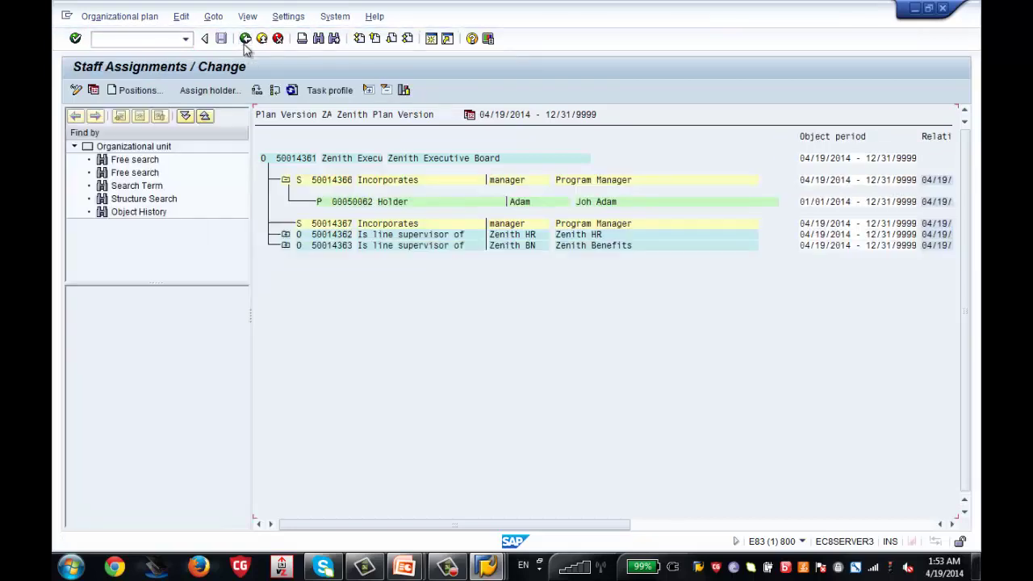
click(245, 40)
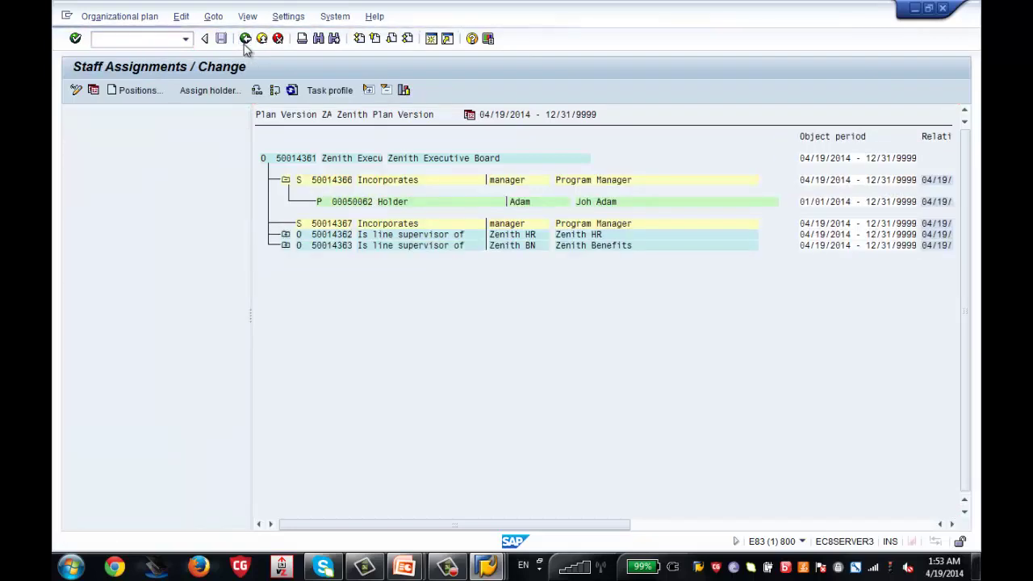
click(245, 40)
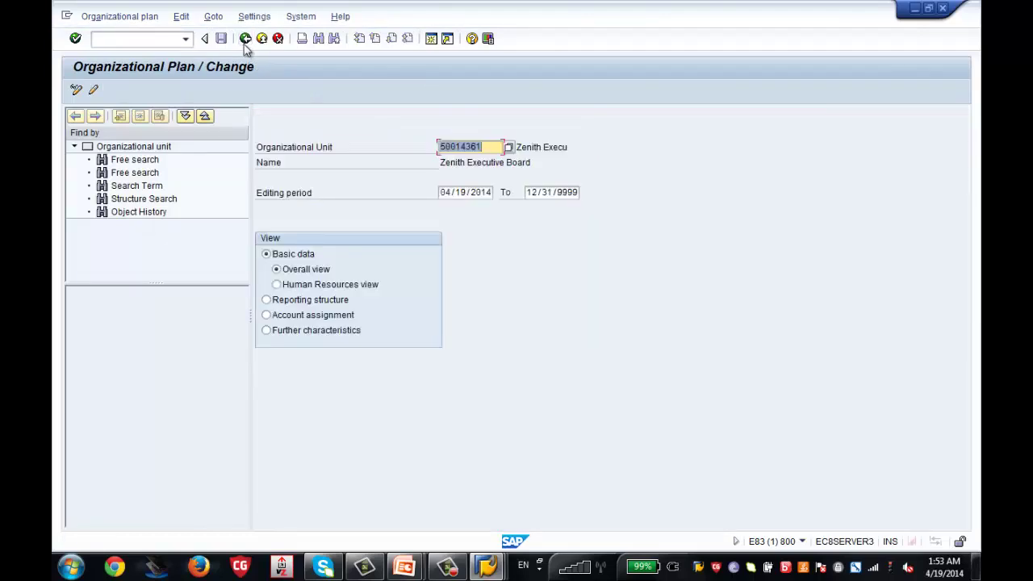
click(245, 40)
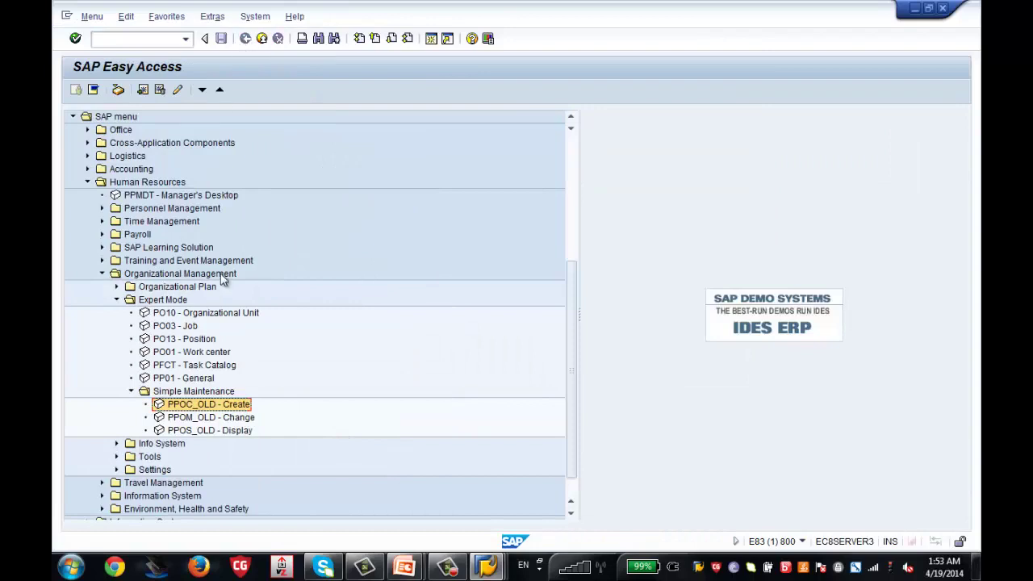
click(132, 392)
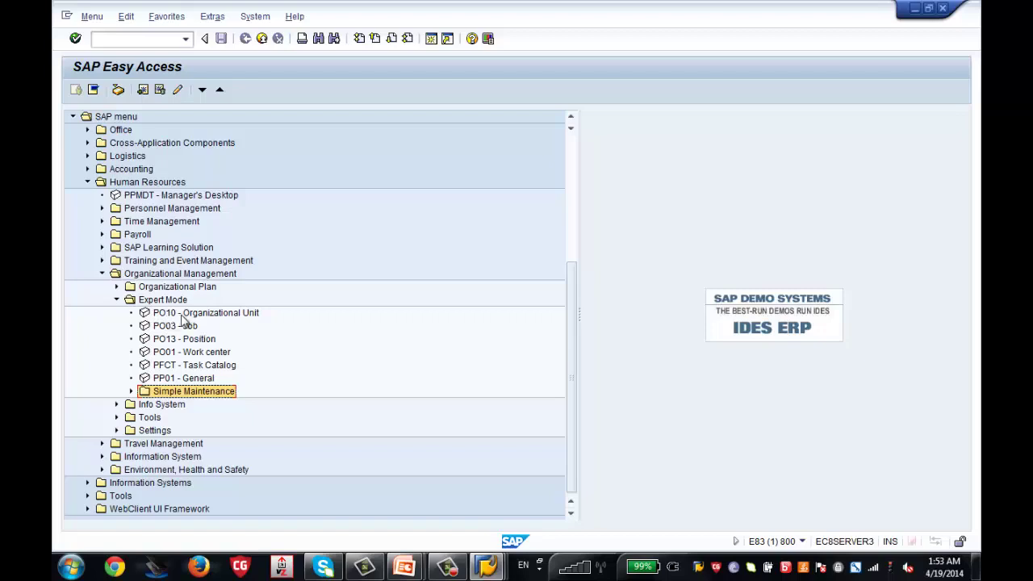
Start PO10 organizational unit maintenance and confirm an organizational unit number
double_click(184, 314)
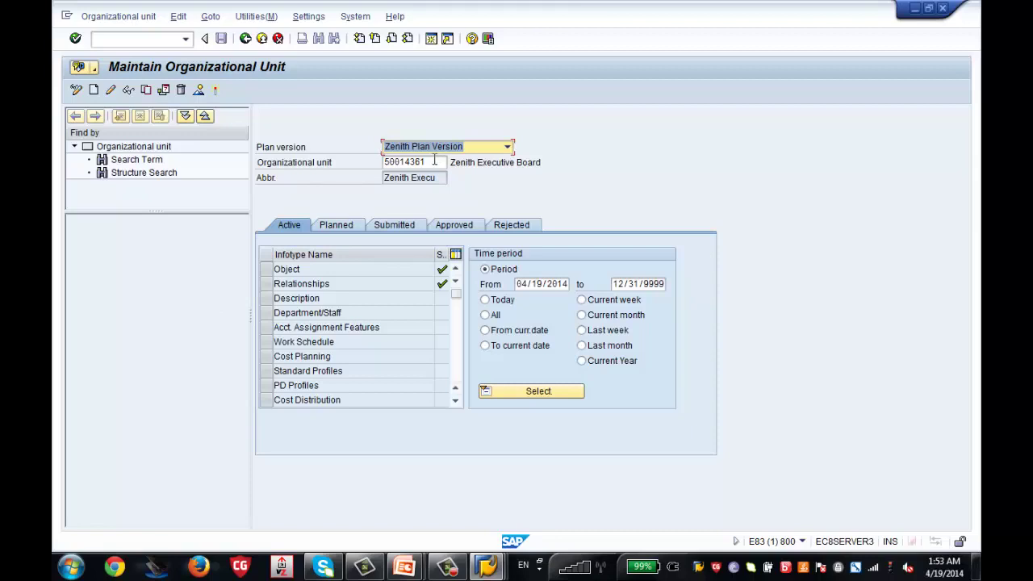
click(434, 161)
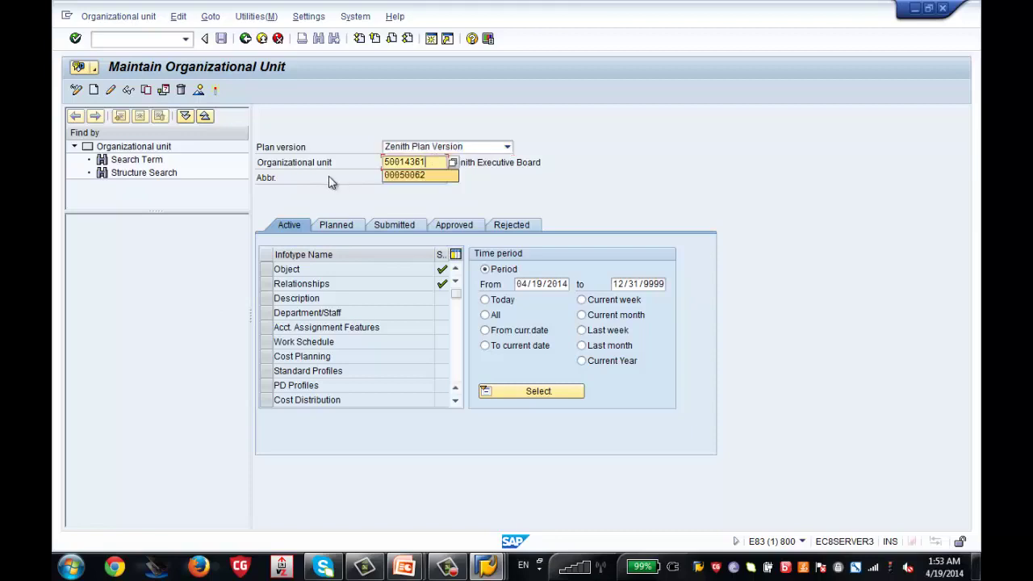
key(Return)
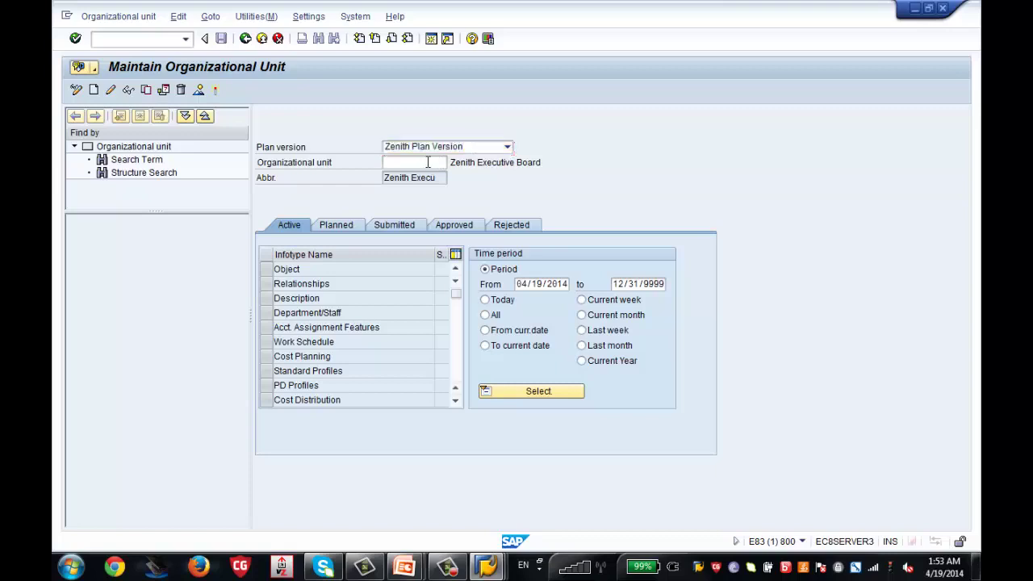
Leave PO10, open PP01 - General, and return to the SAP Easy Access menu
click(244, 40)
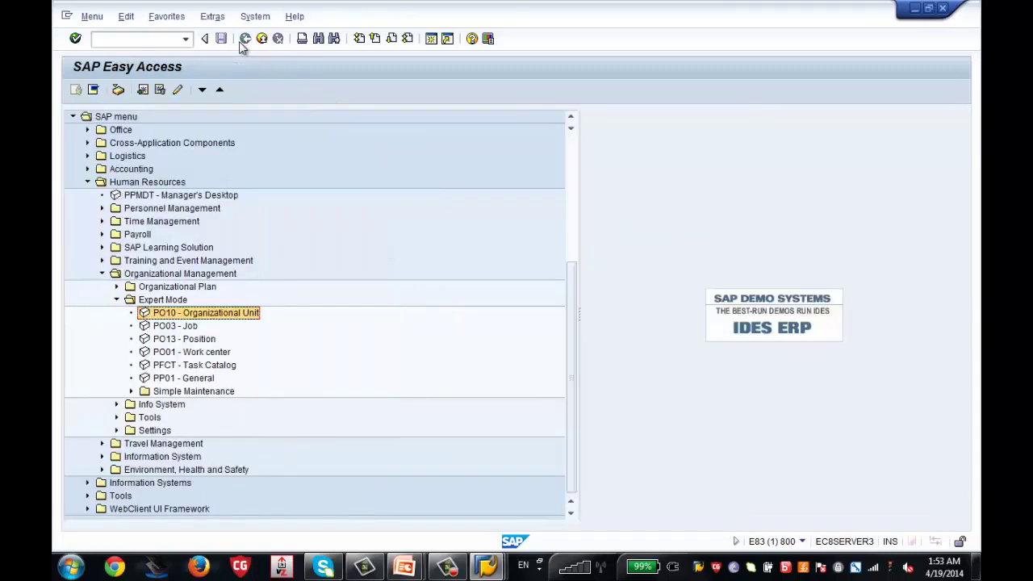
double_click(183, 381)
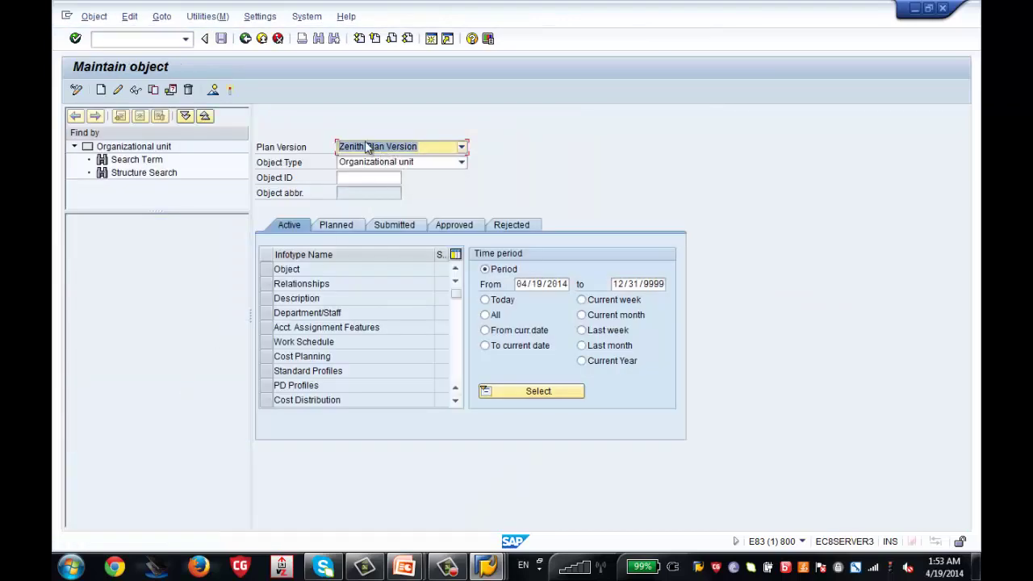
click(246, 38)
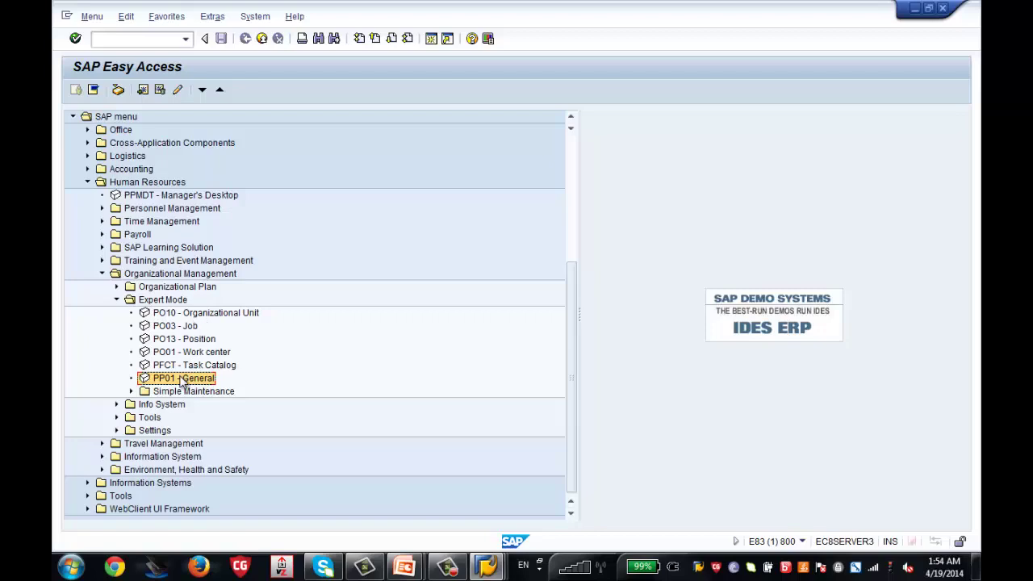
Launch PP01 - General with object type Organizational unit and bring up the Object ID search help
double_click(181, 380)
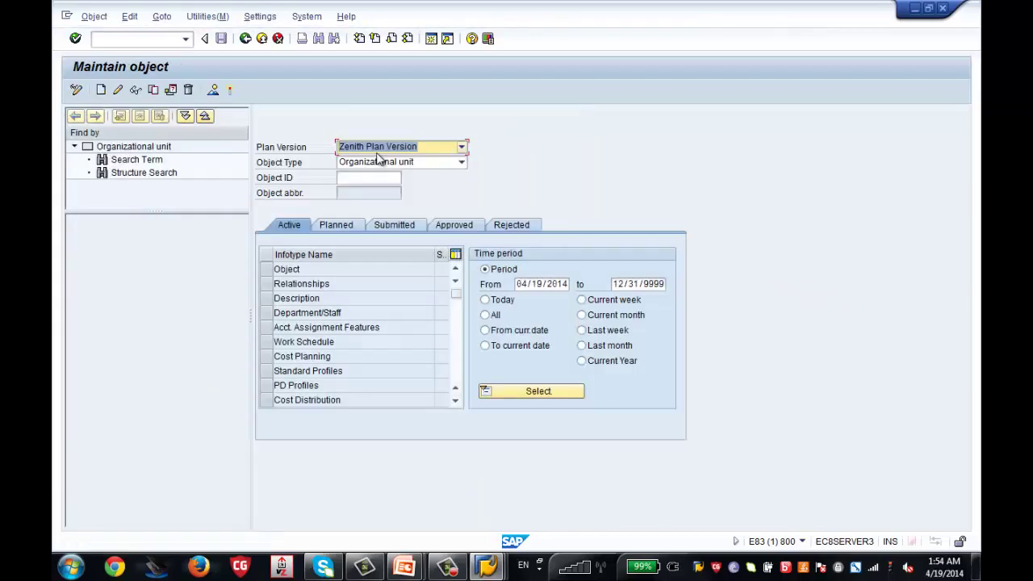
click(376, 163)
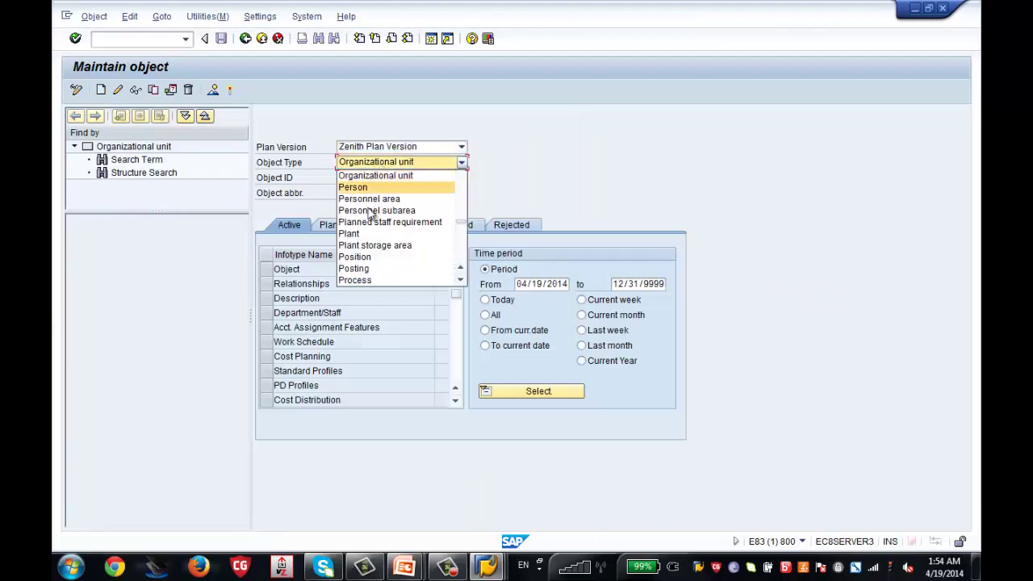
click(382, 177)
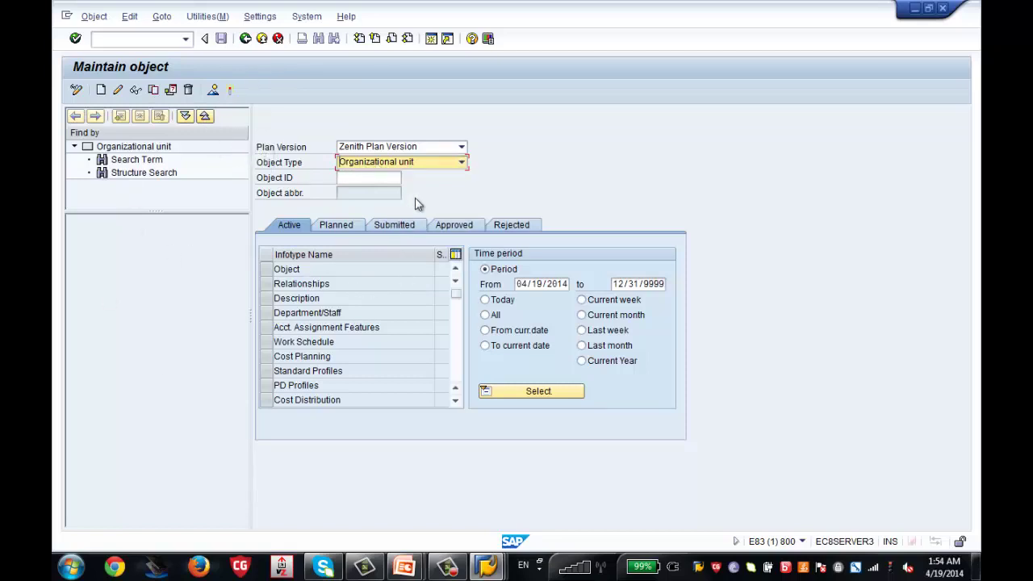
click(436, 163)
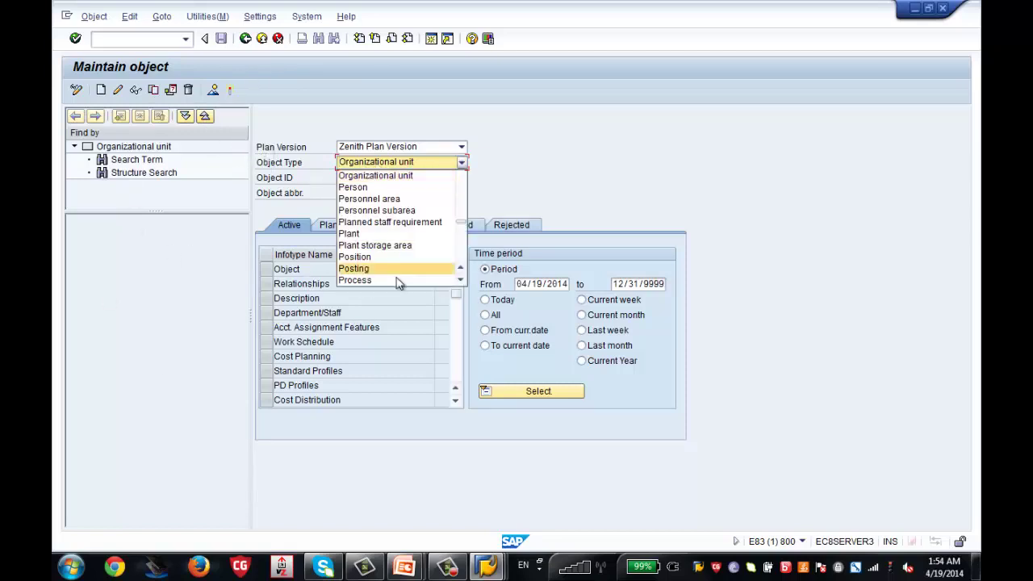
click(429, 178)
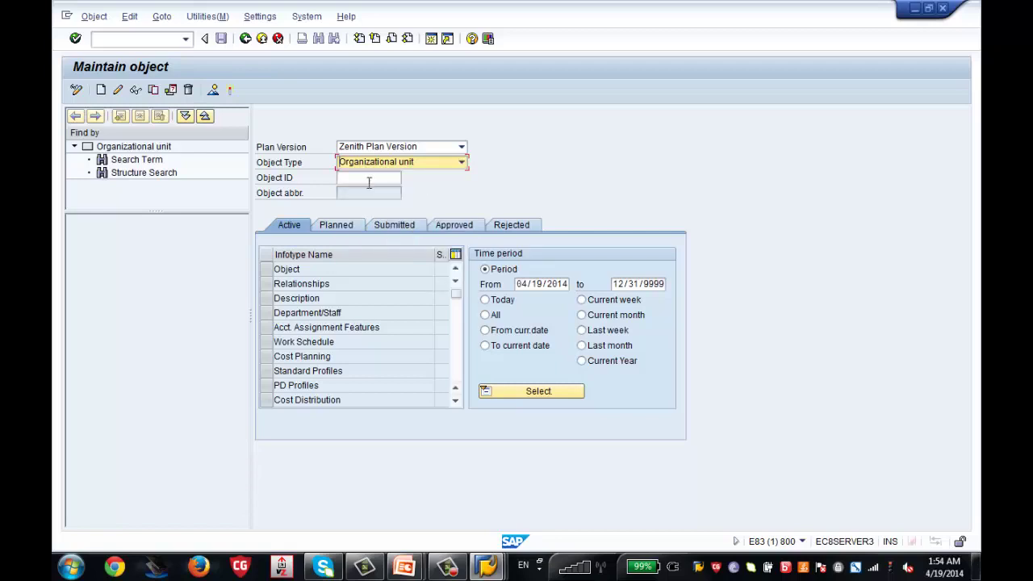
click(379, 177)
click(407, 178)
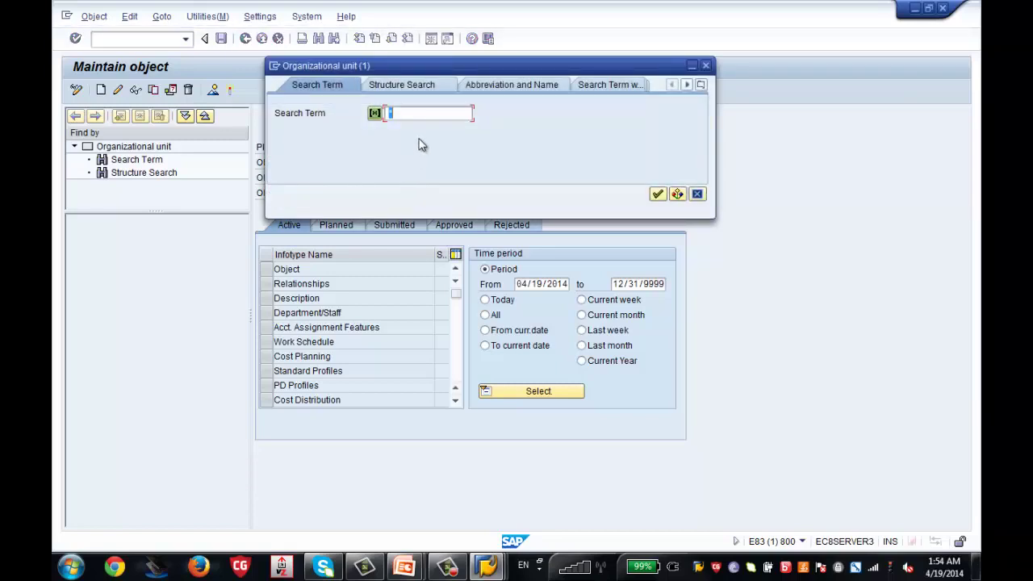
Search units for *Zenith* and load 50014361 Zenith Executive Board from the hit list
text(*Zeith*)
key(Return)
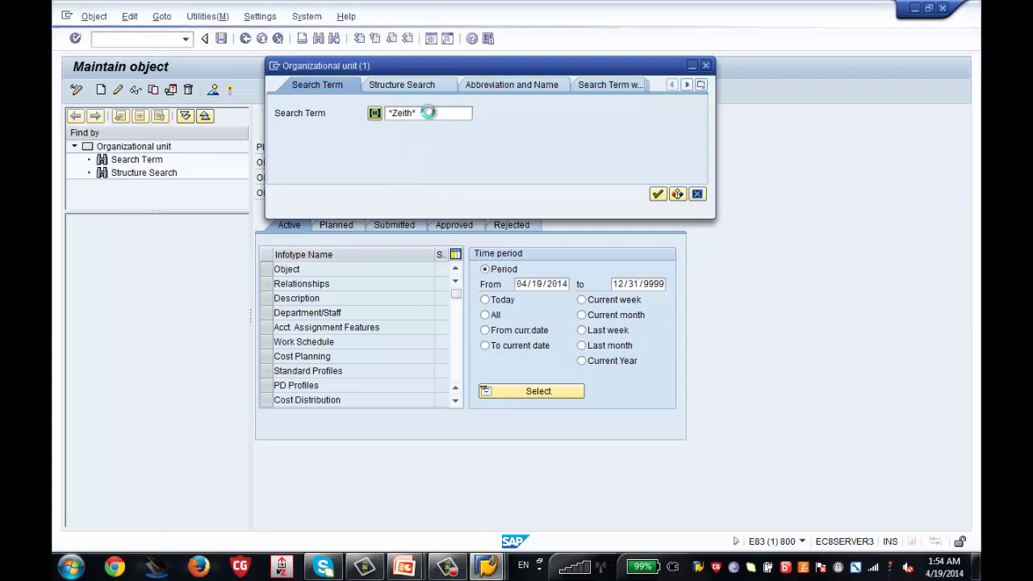
click(429, 113)
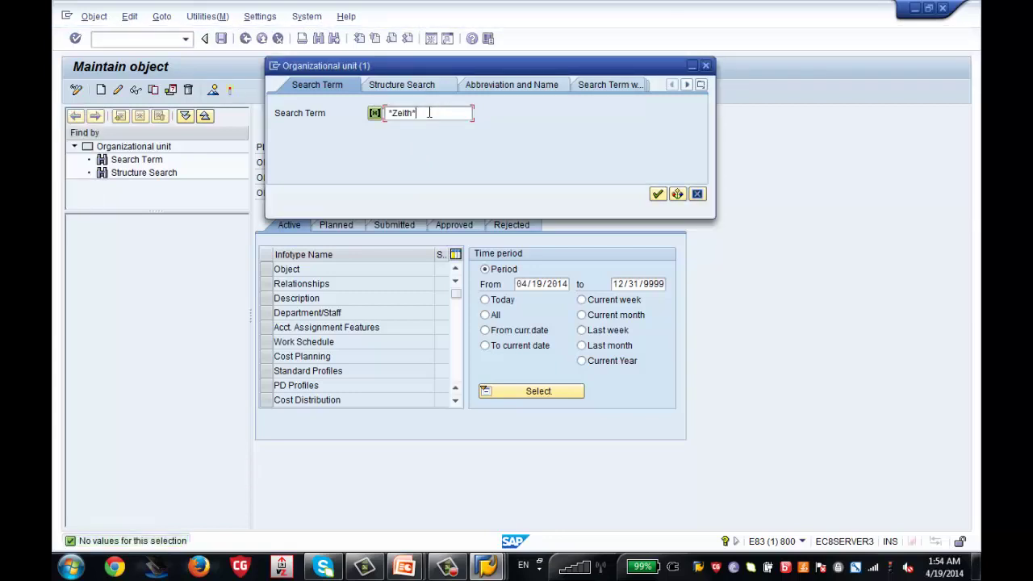
key(BackSpace)
key(BackSpace)
key(BackSpace)
text(nith*)
key(Return)
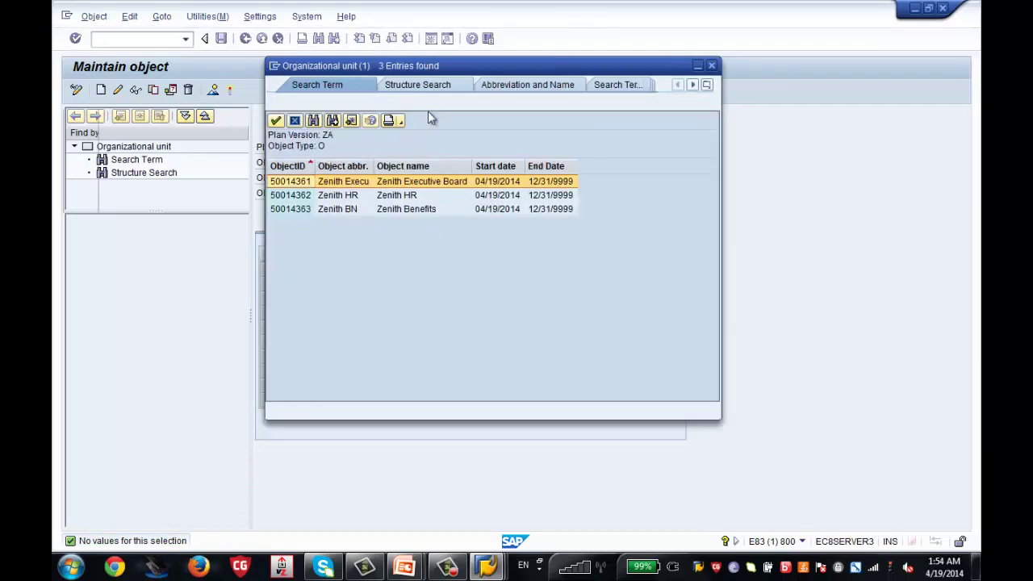
drag(373, 167, 428, 167)
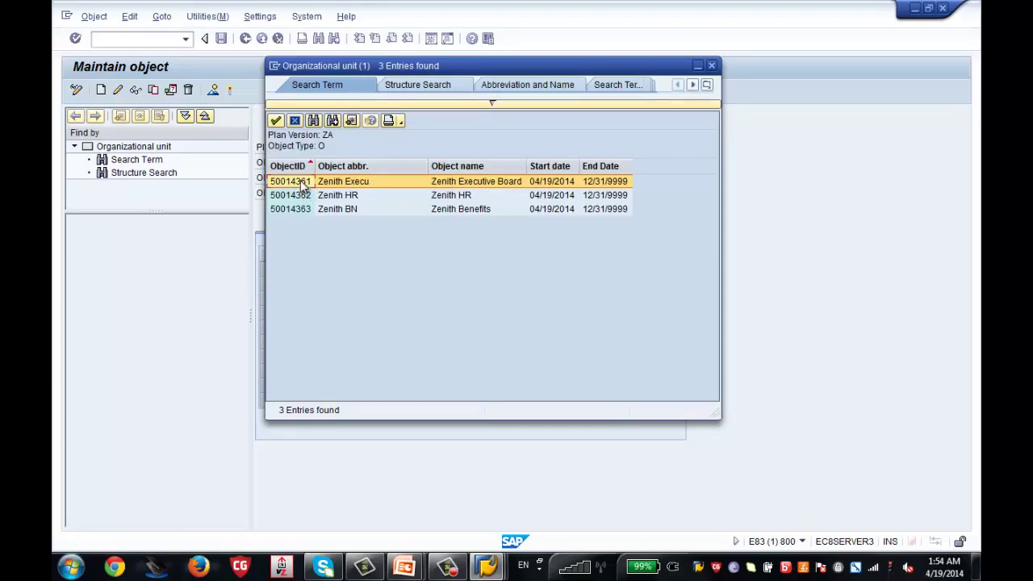
drag(392, 68, 722, 6)
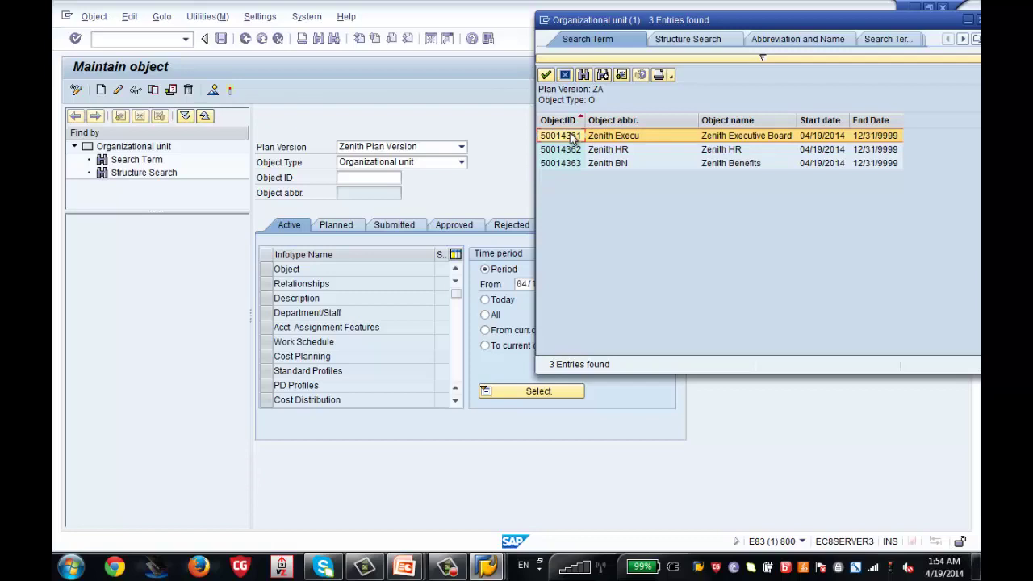
double_click(570, 138)
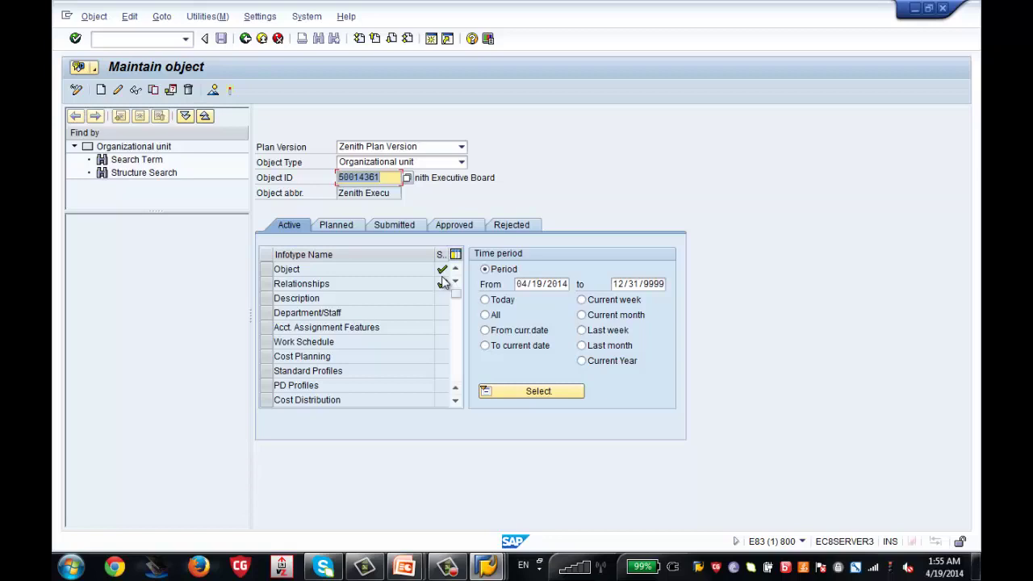
click(267, 269)
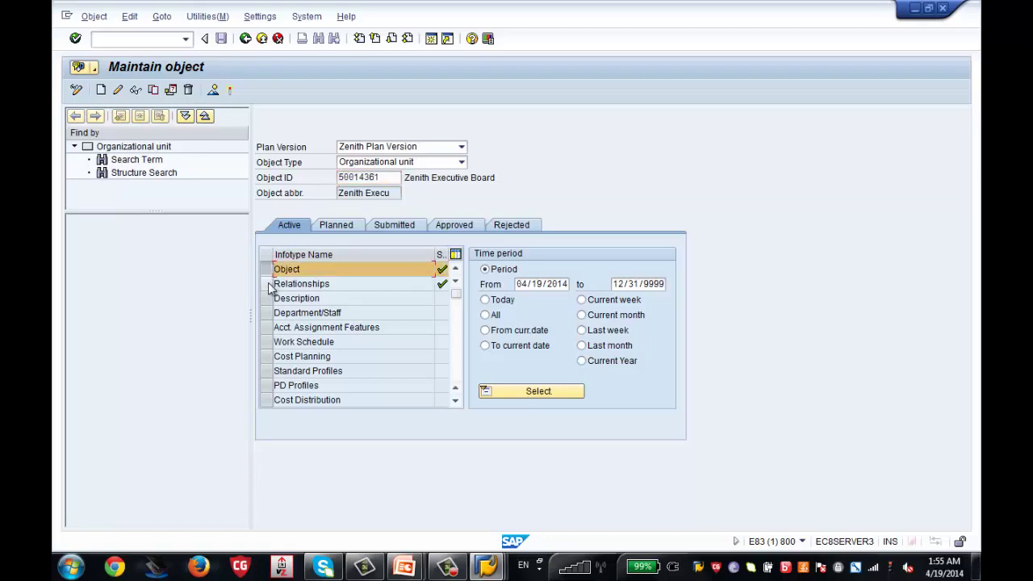
click(267, 284)
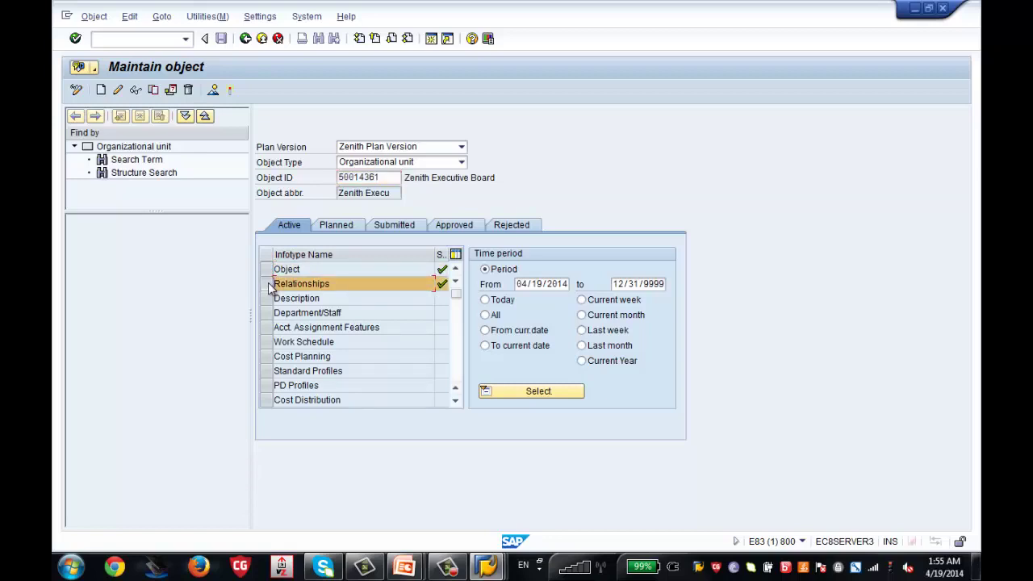
click(270, 271)
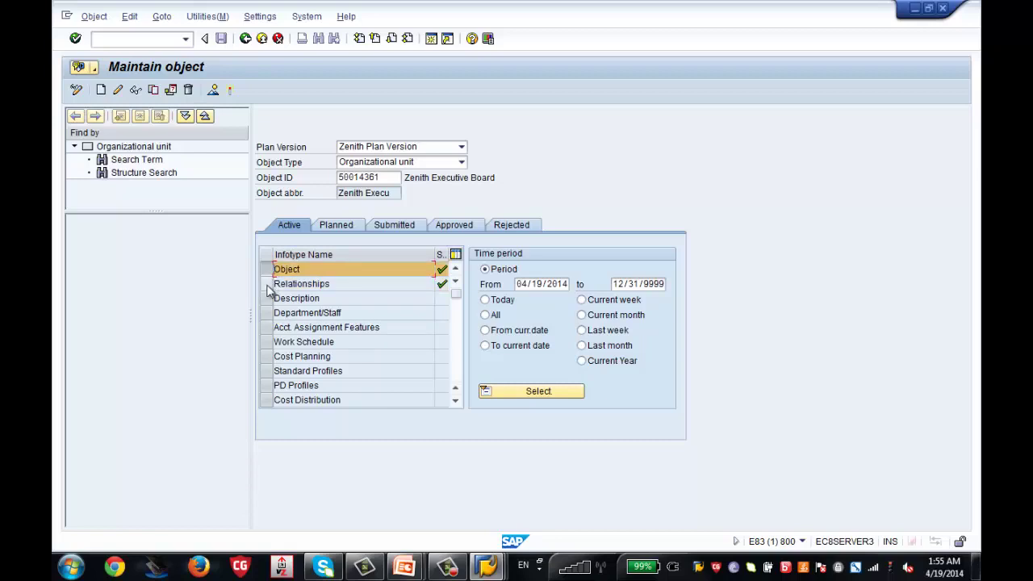
click(267, 284)
click(269, 271)
click(136, 90)
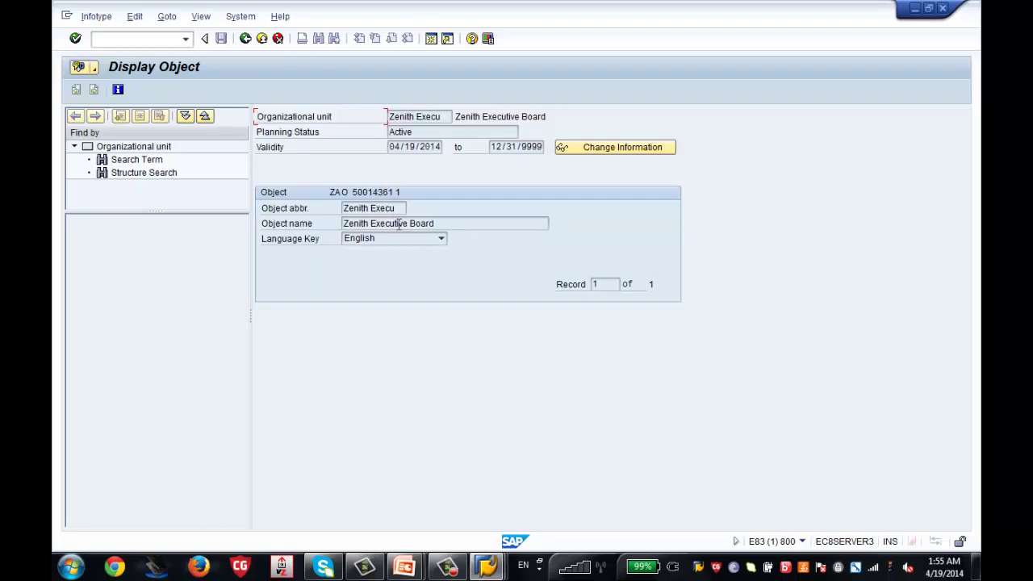
click(246, 42)
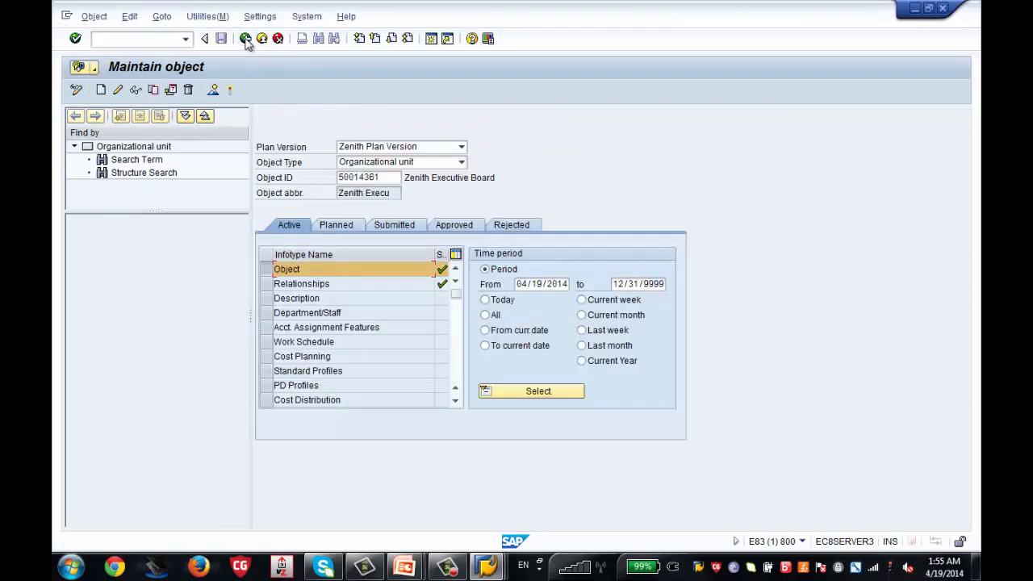
click(271, 284)
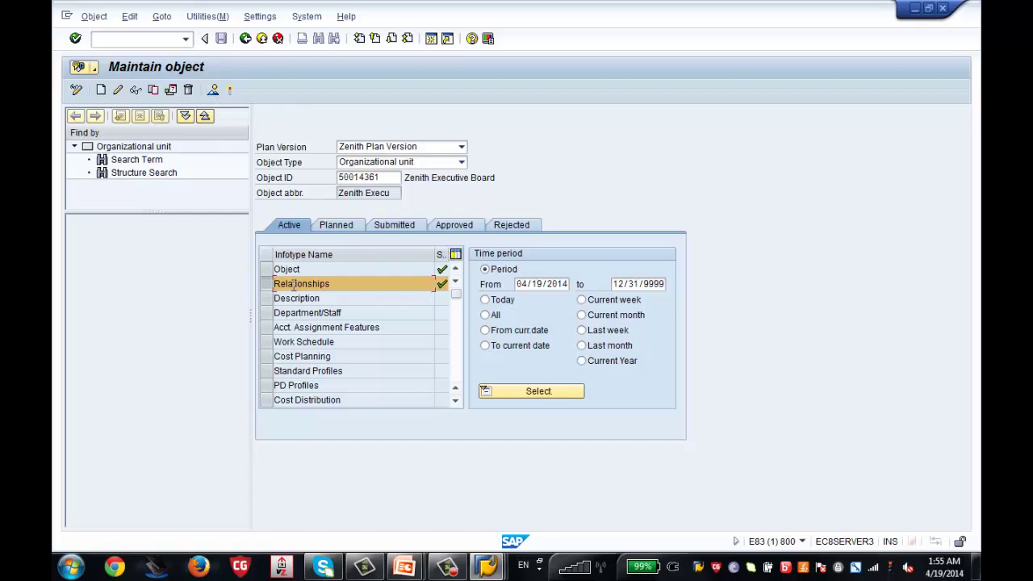
click(213, 92)
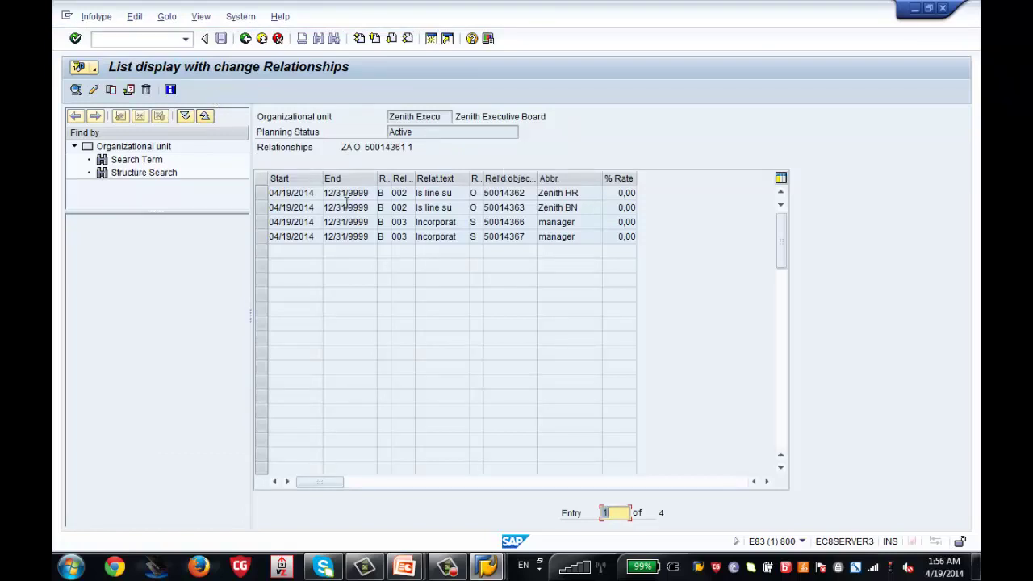
click(573, 193)
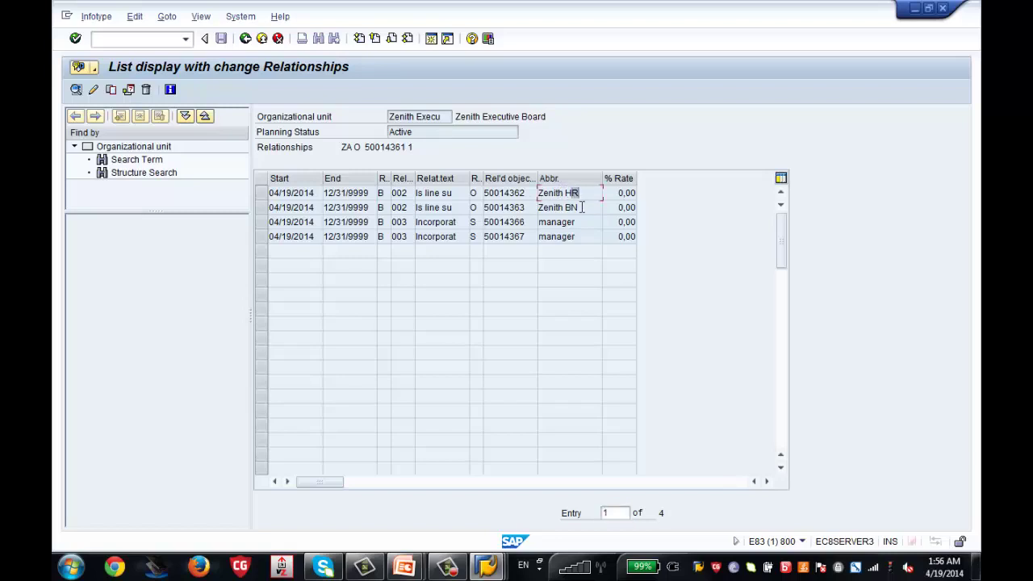
click(580, 207)
click(246, 40)
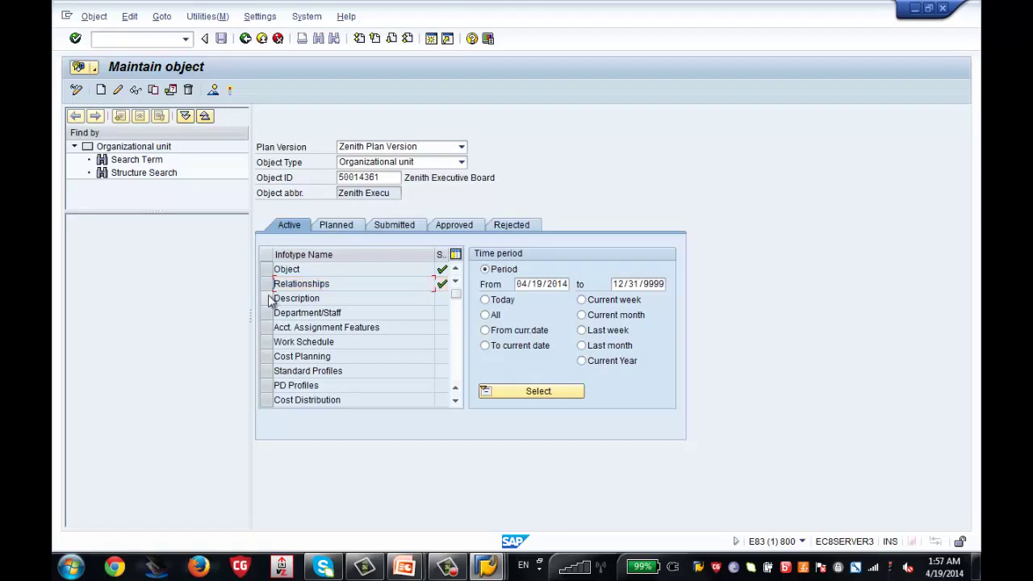
Create and save a General text Description record reading 'This is the Top Org Unit'
click(268, 298)
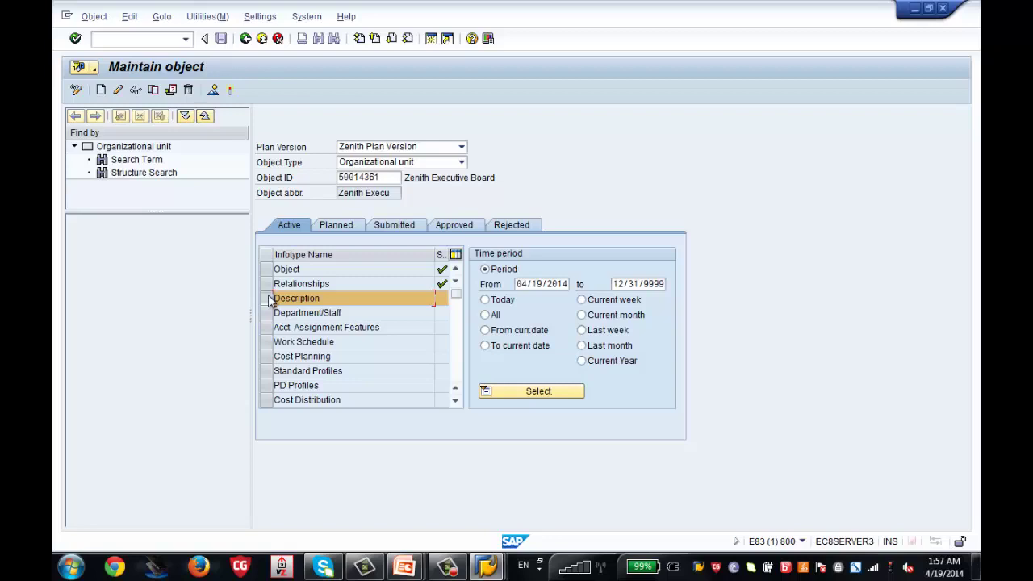
click(100, 89)
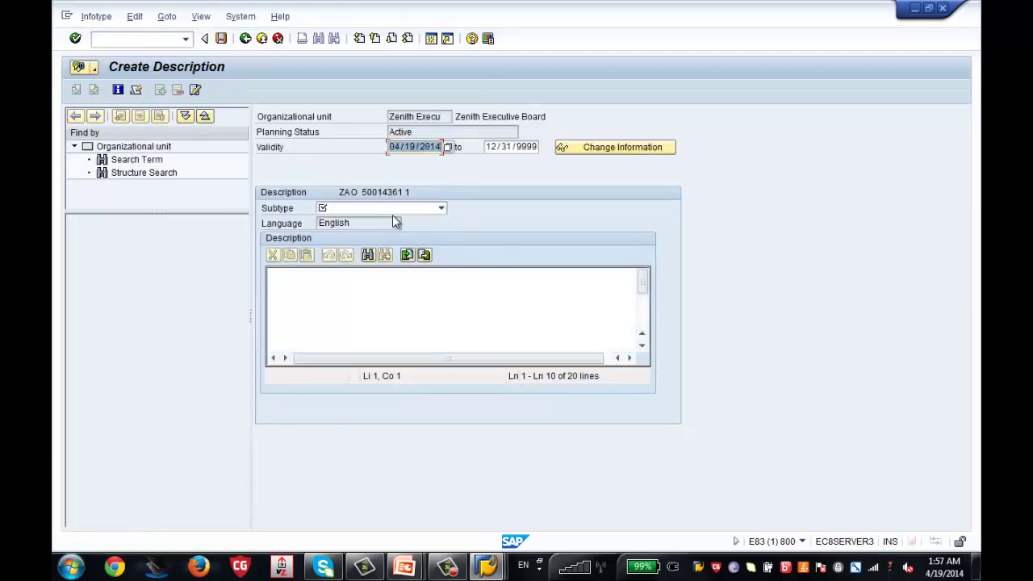
click(414, 209)
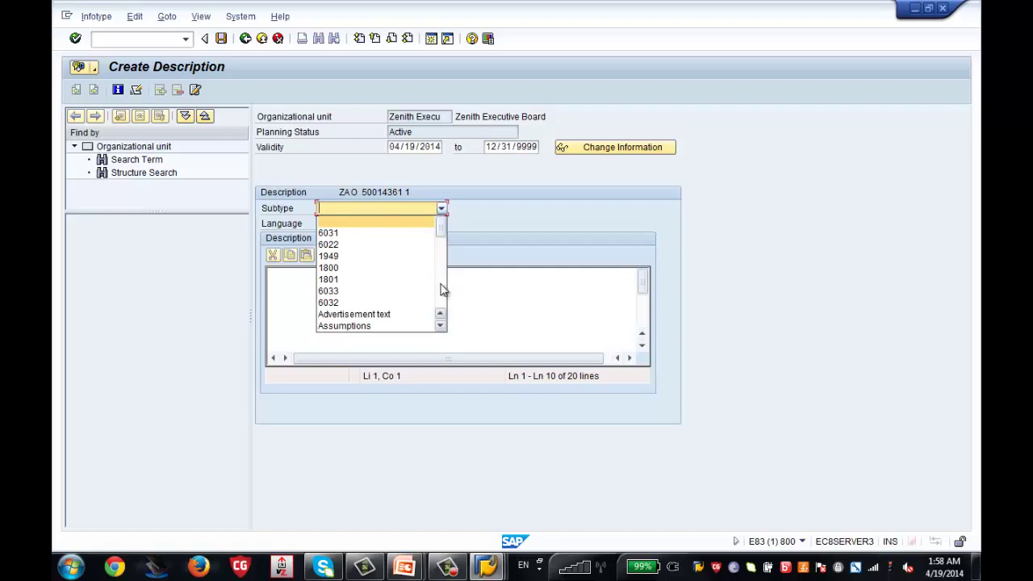
scroll(442, 289, down, 3)
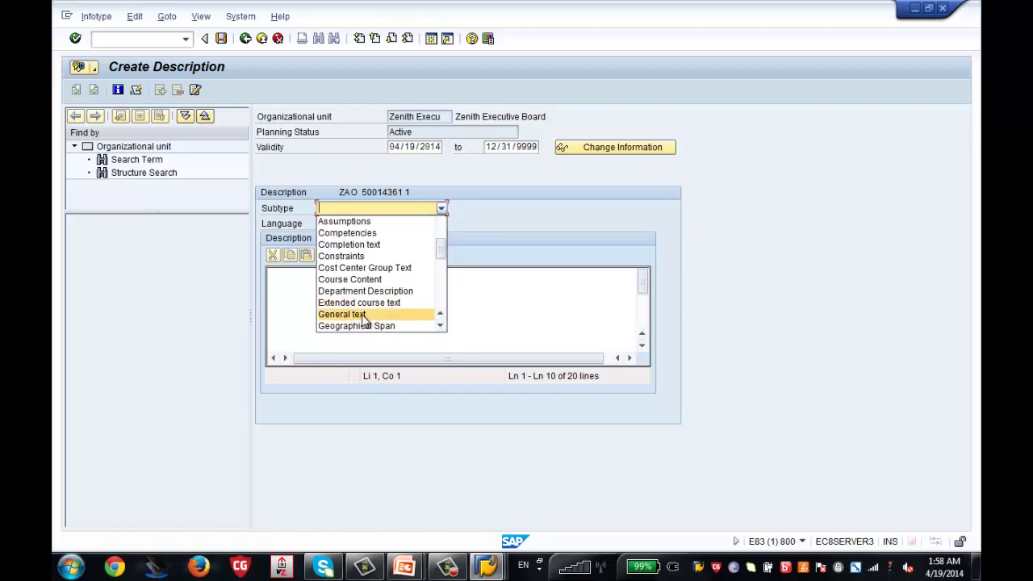
click(363, 315)
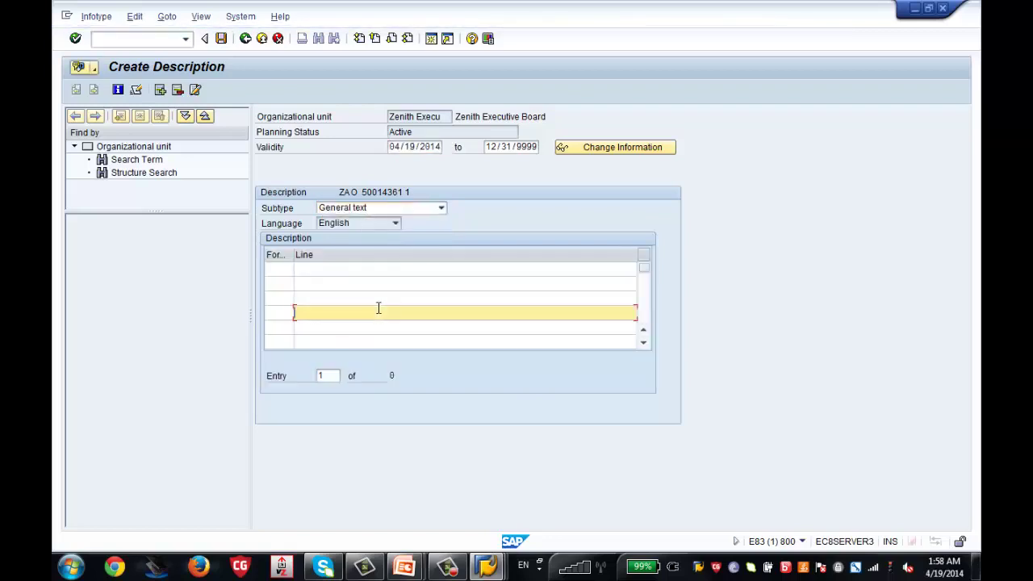
click(342, 270)
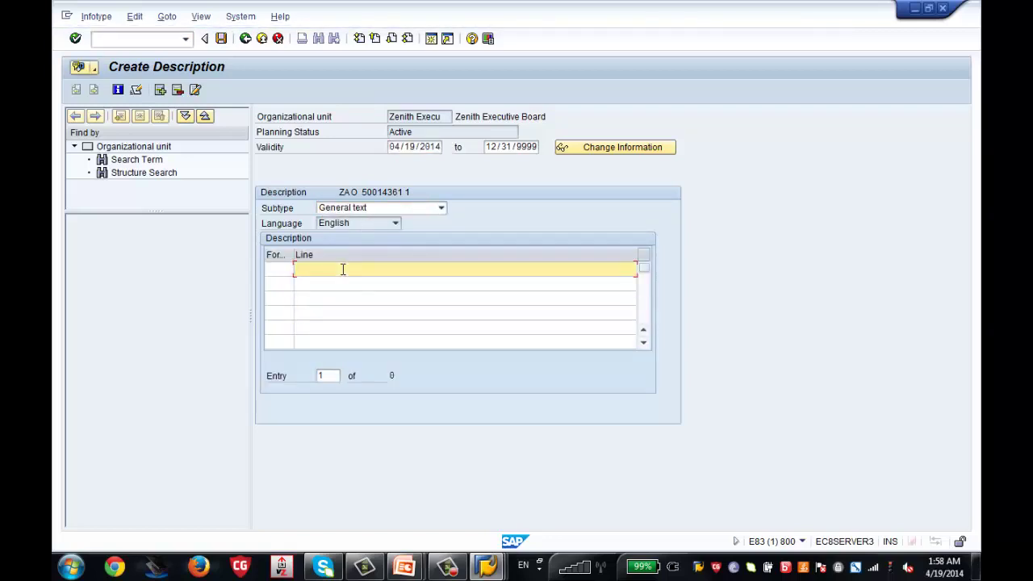
text(This is the Top Org Unit)
click(221, 39)
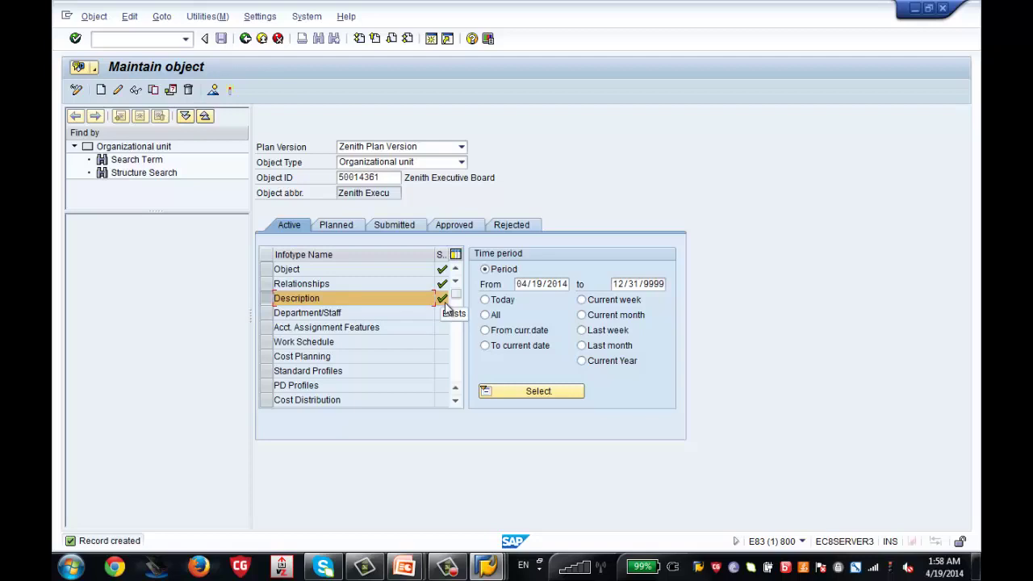
Switch the object type to Position and adjust the last digit of the Object ID
click(460, 161)
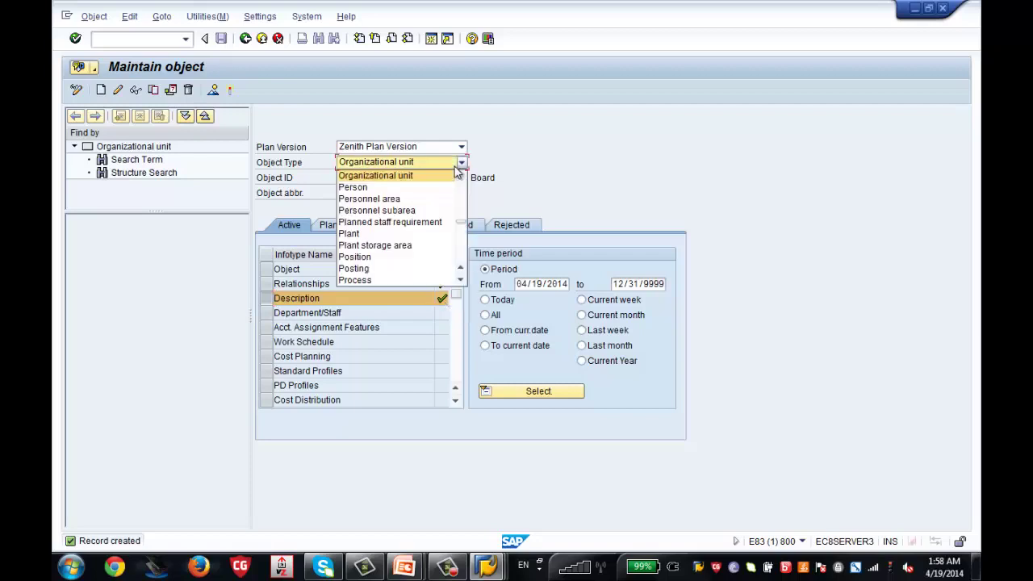
click(397, 257)
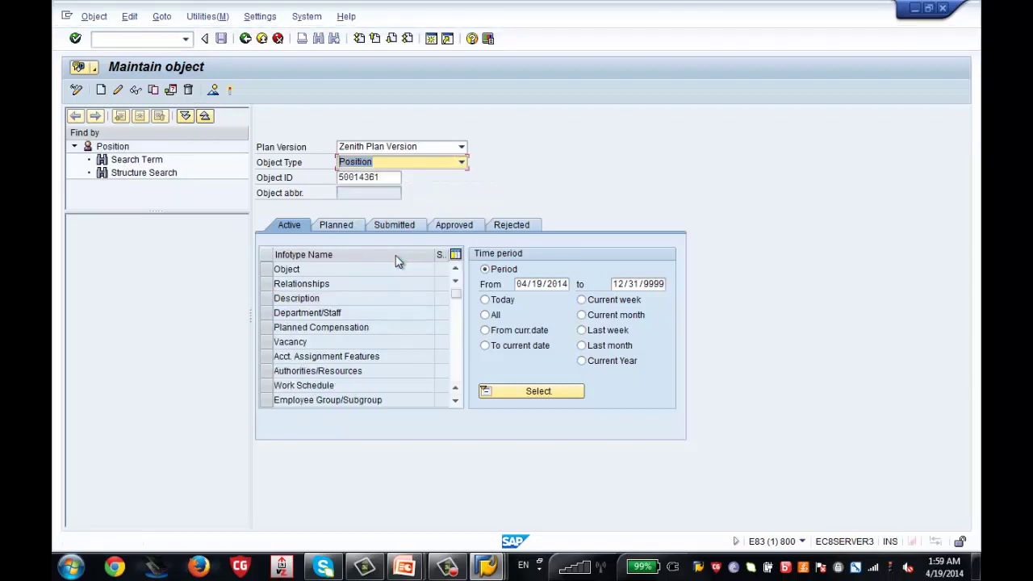
click(391, 178)
key(BackSpace)
text(2)
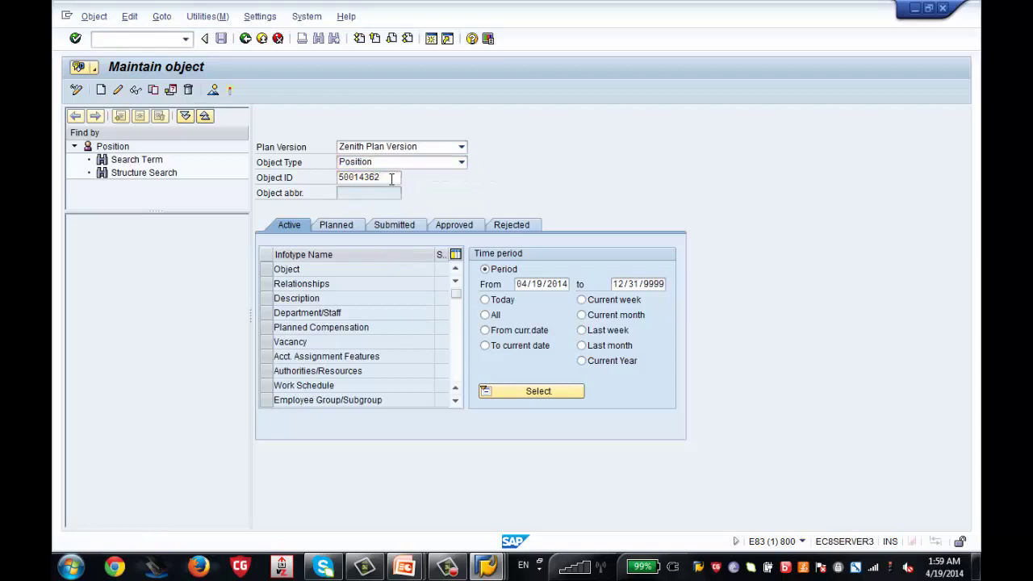
click(391, 178)
key(BackSpace)
text(3)
Search positions for *manager, load 50014366 Program Manager, and select its Object infotype
click(391, 177)
key(F4)
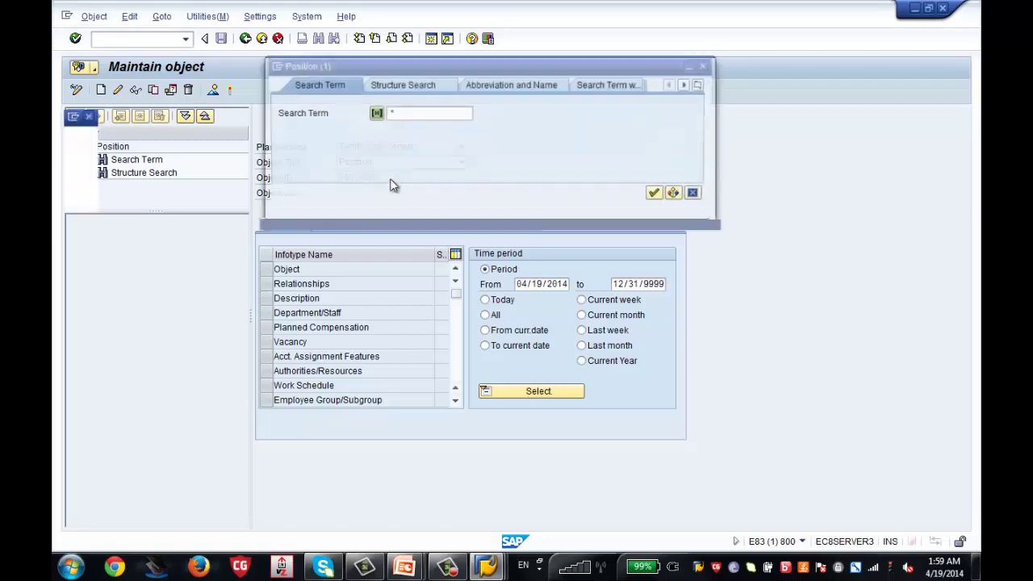
text(*)
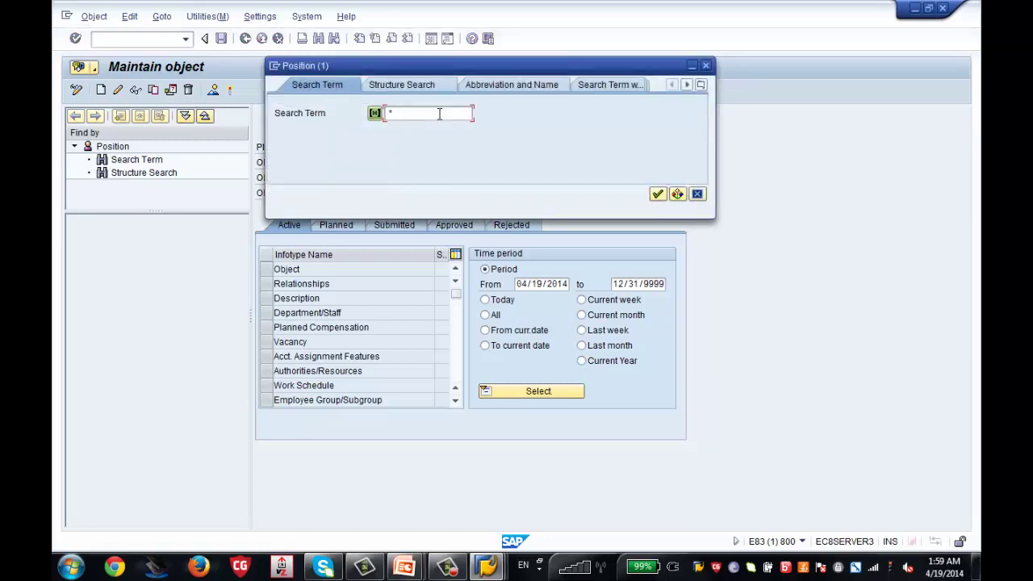
text(managr)
key(BackSpace)
text(er*)
key(Return)
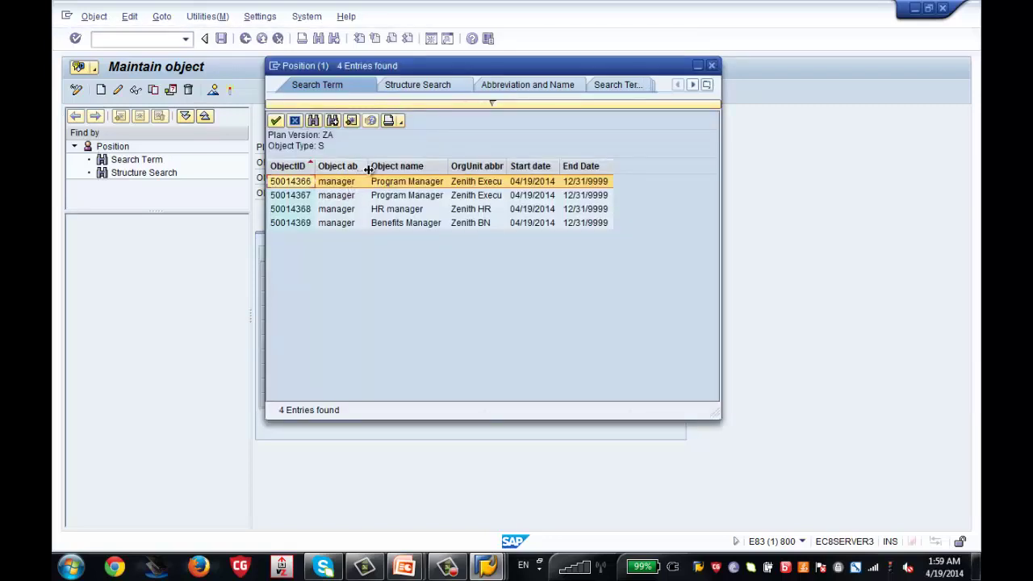
drag(368, 166, 390, 166)
drag(313, 165, 352, 166)
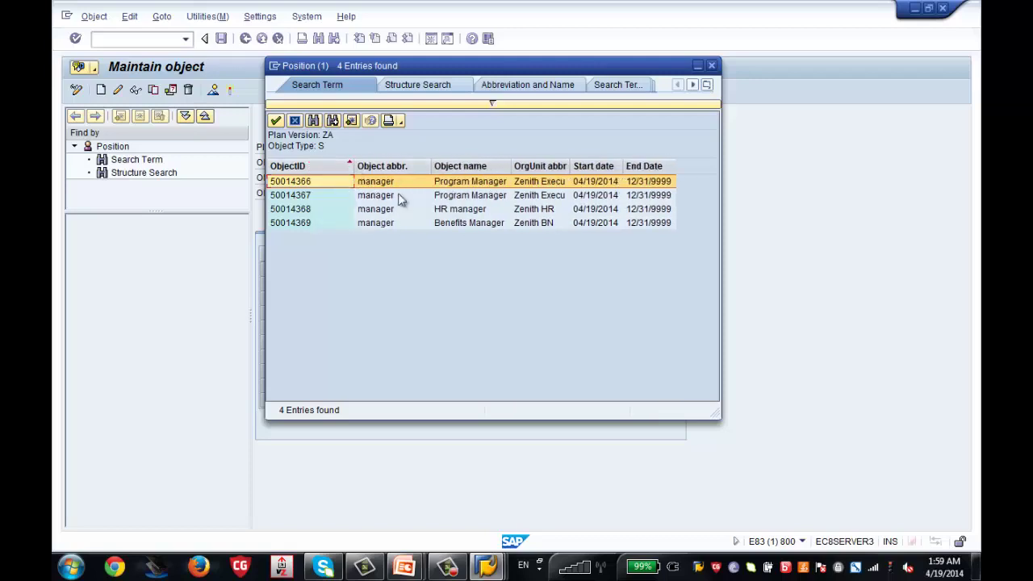
double_click(487, 186)
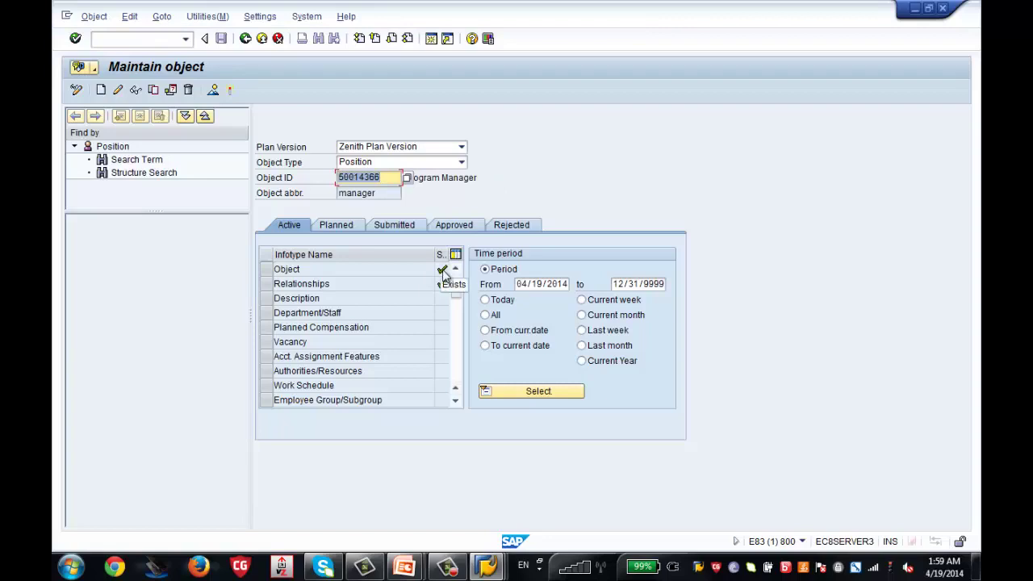
click(274, 270)
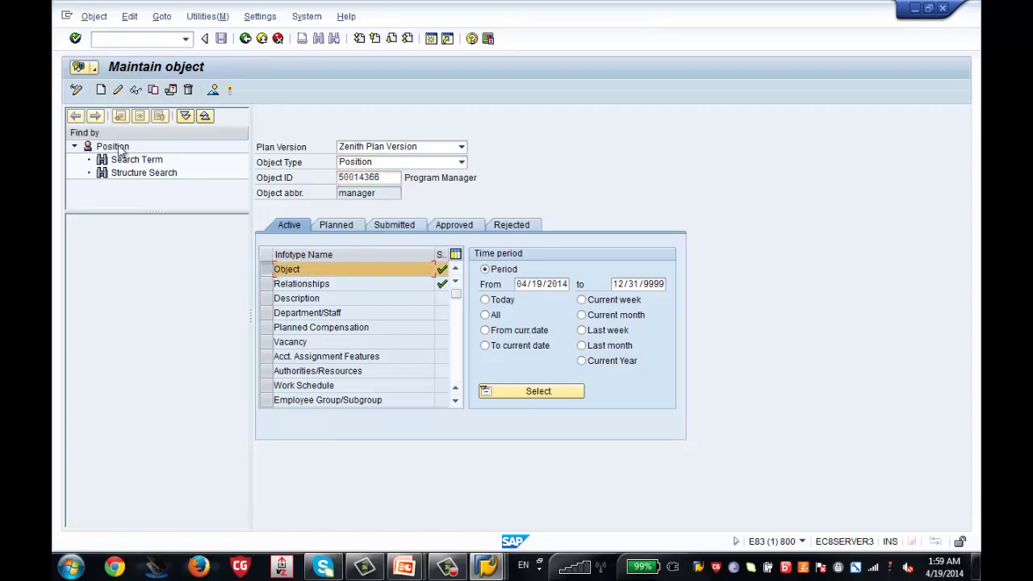
click(137, 91)
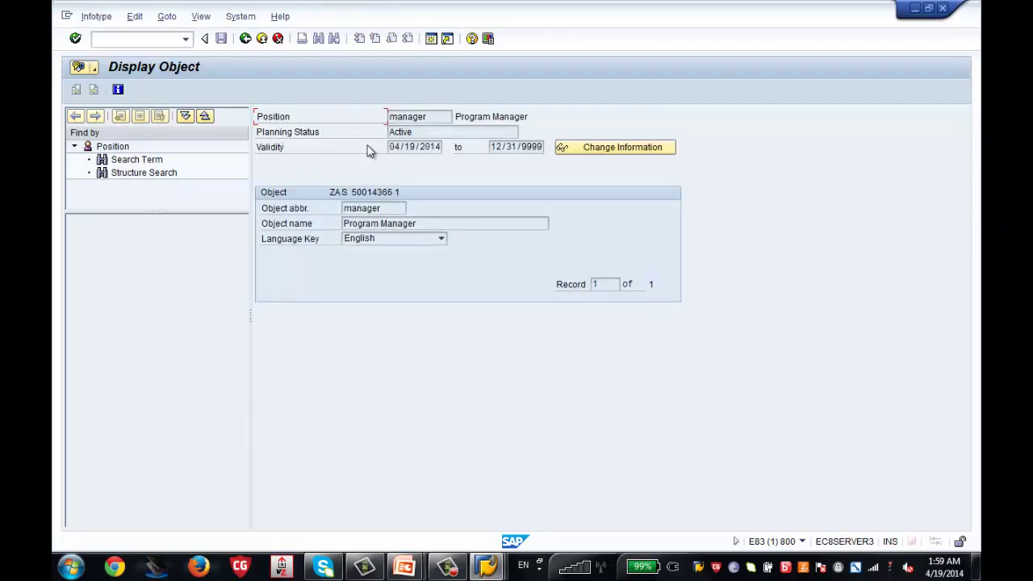
click(246, 40)
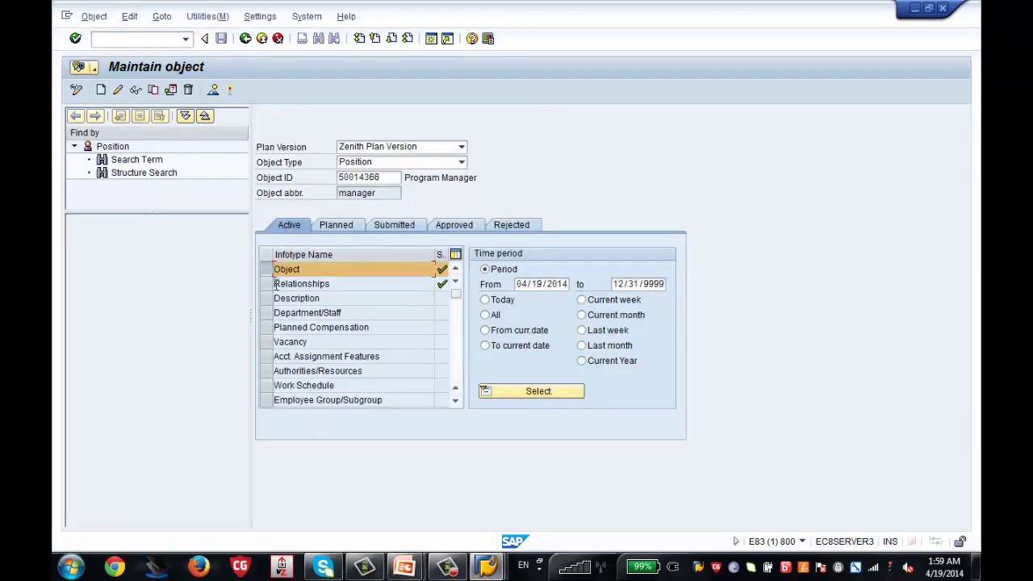
click(275, 284)
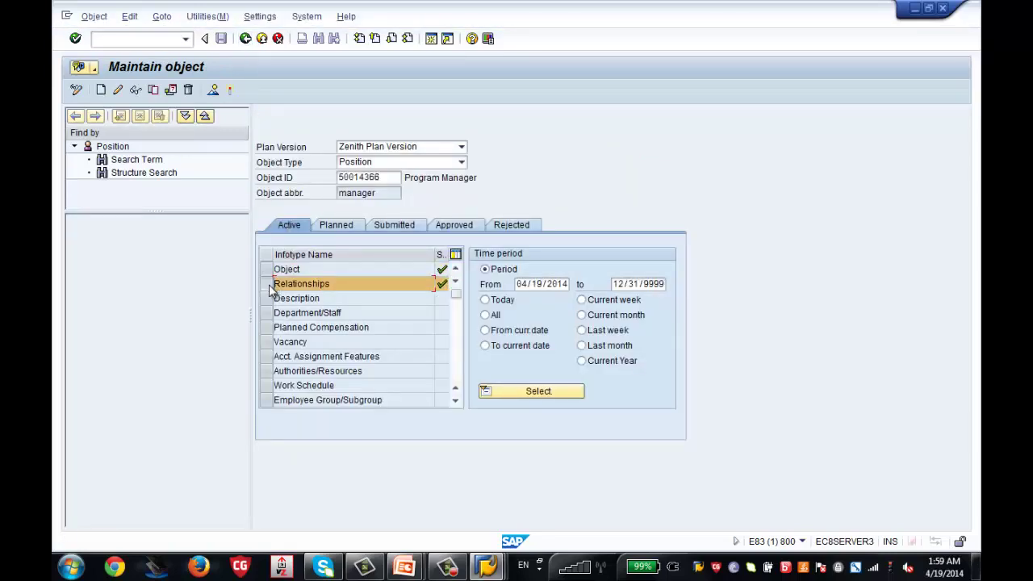
click(214, 91)
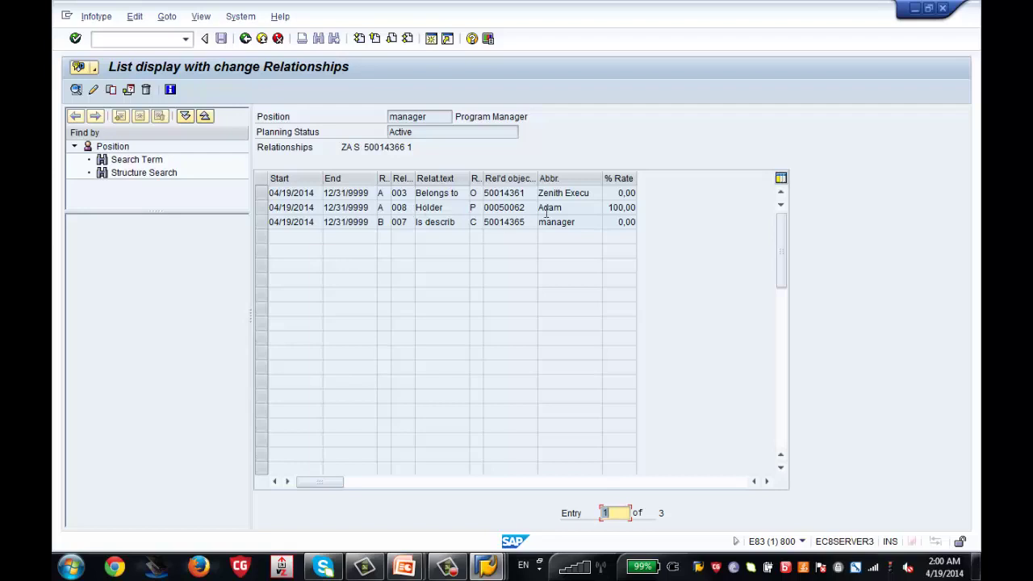
drag(530, 208, 501, 209)
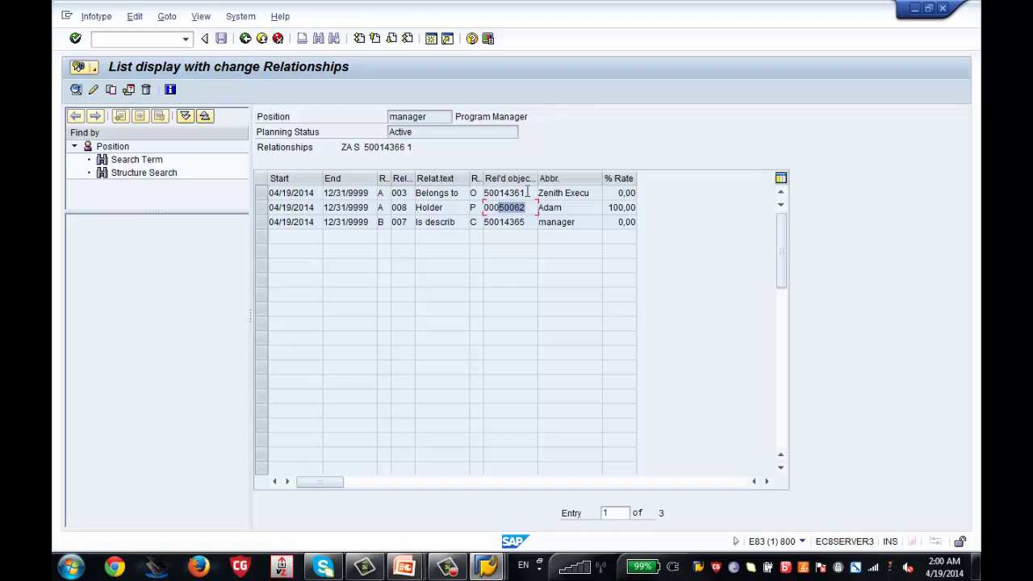
drag(526, 193, 488, 195)
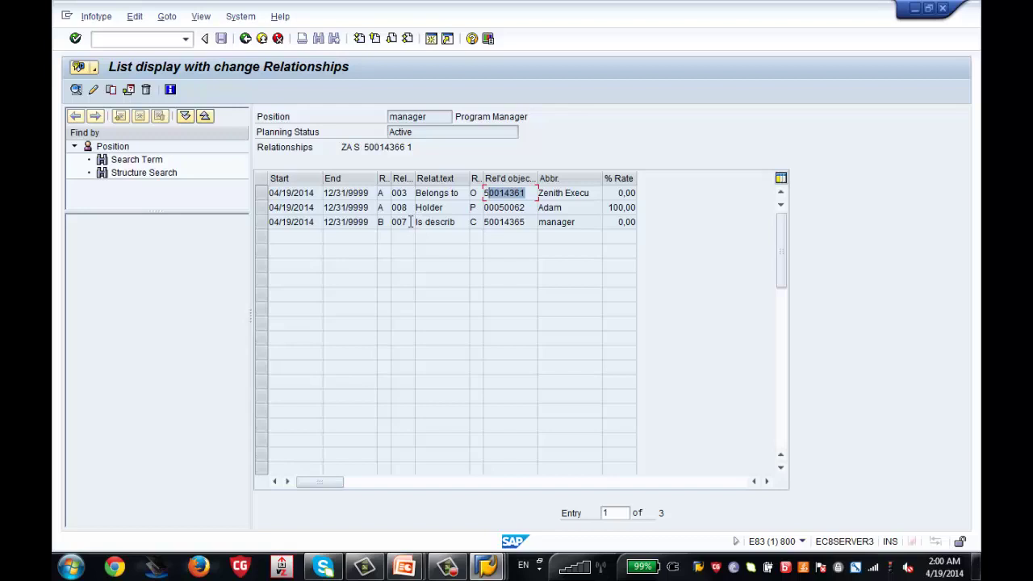
click(247, 40)
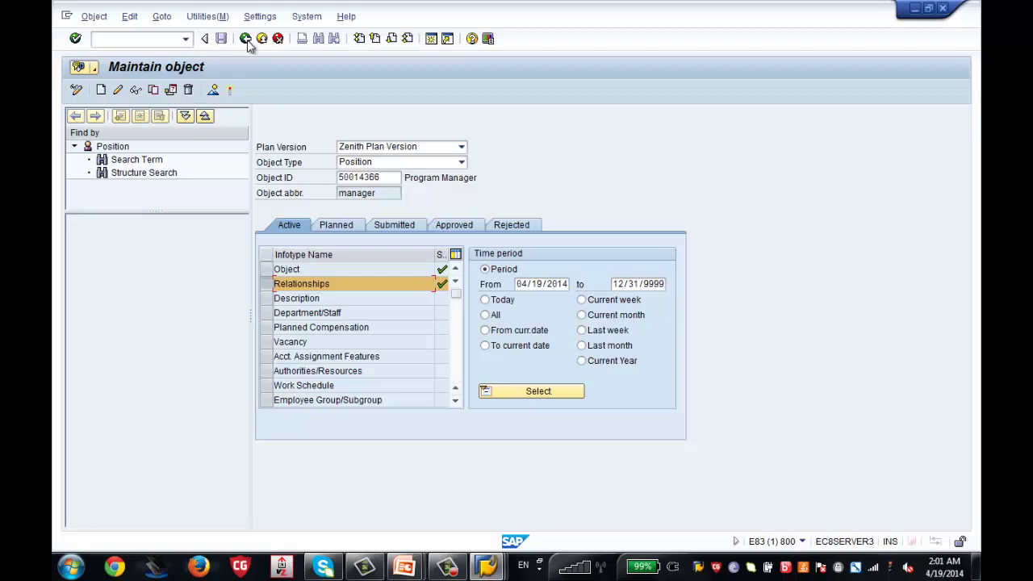
mouse_move(483, 570)
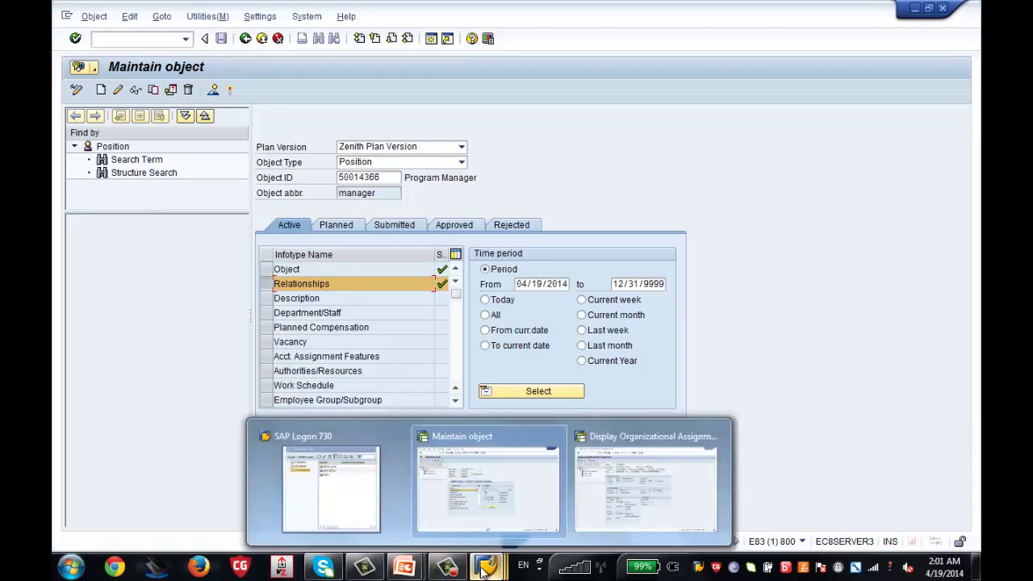
click(595, 512)
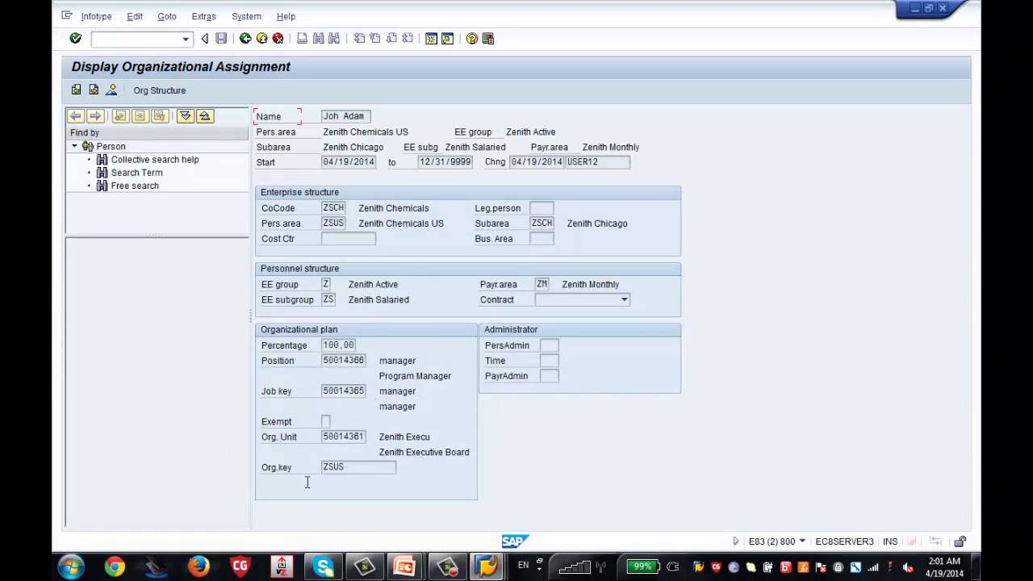
mouse_move(487, 568)
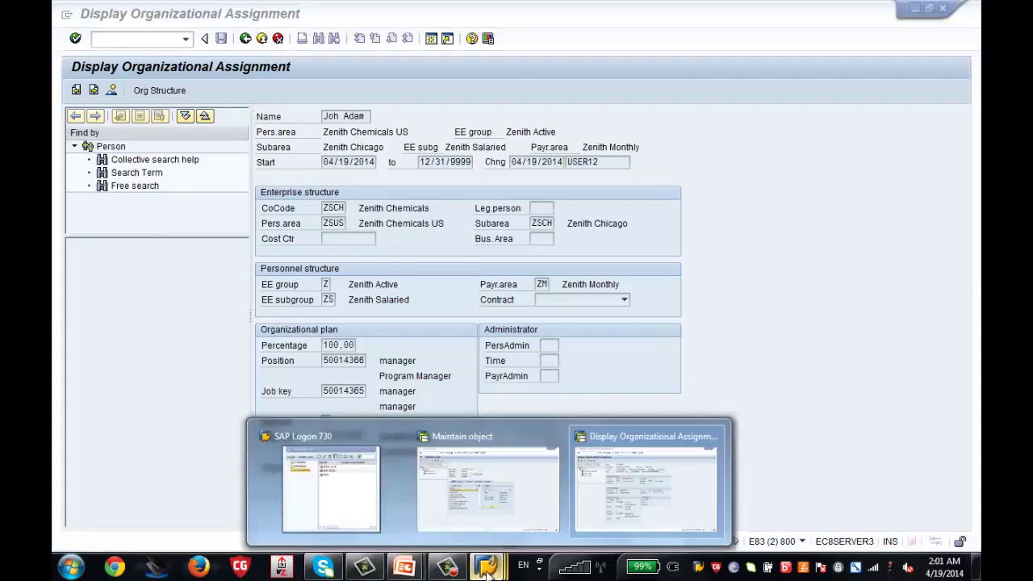
click(469, 495)
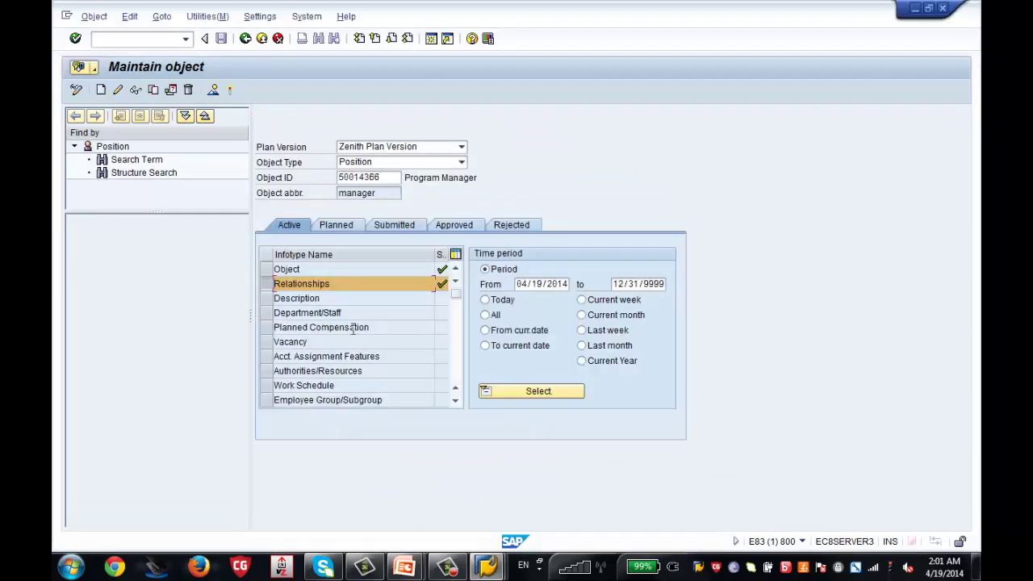
Return to SAP Easy Access, expand Organizational Plan > Organization and Staffing, and launch PPOME - Change
click(245, 46)
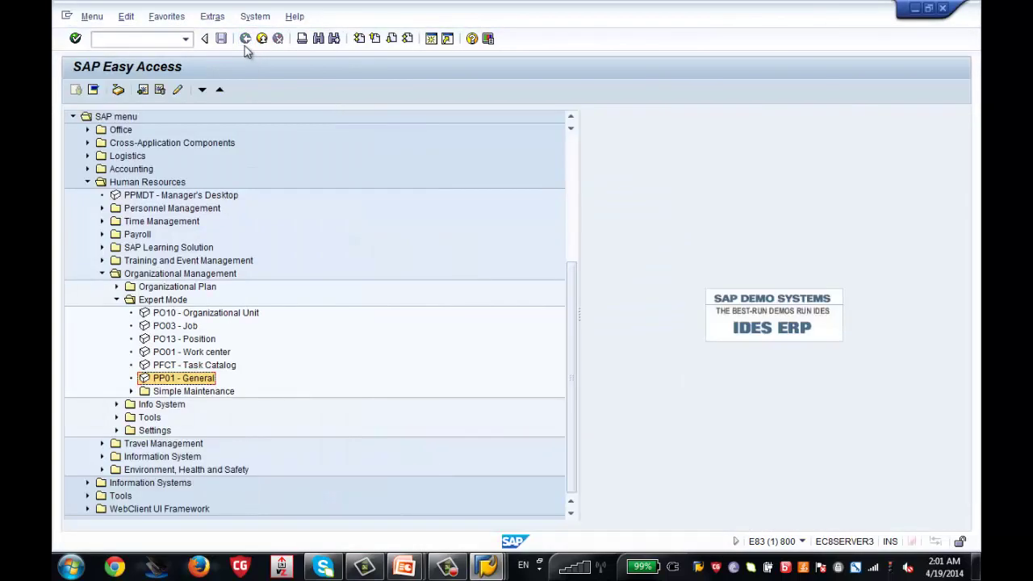
click(116, 301)
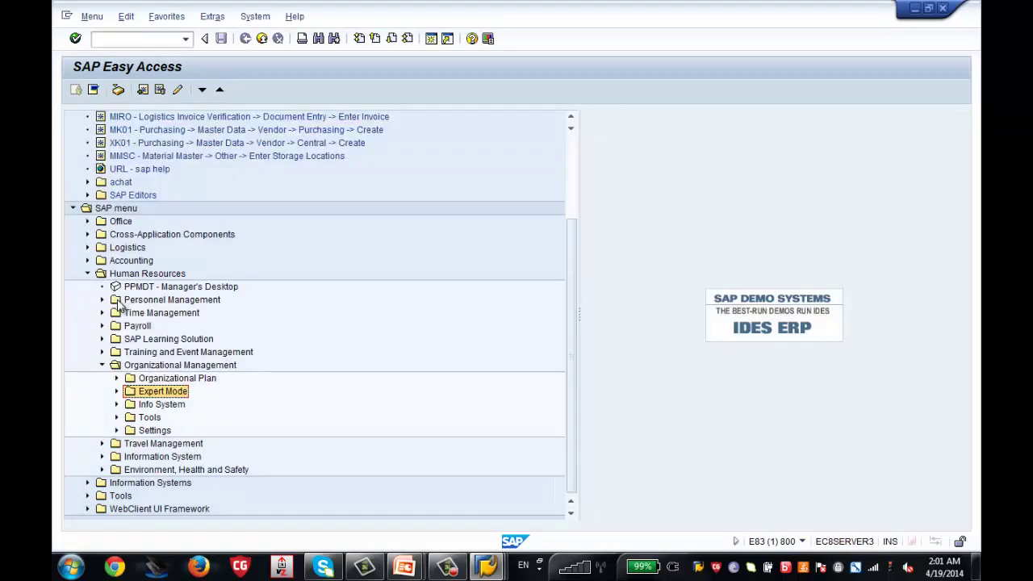
click(117, 379)
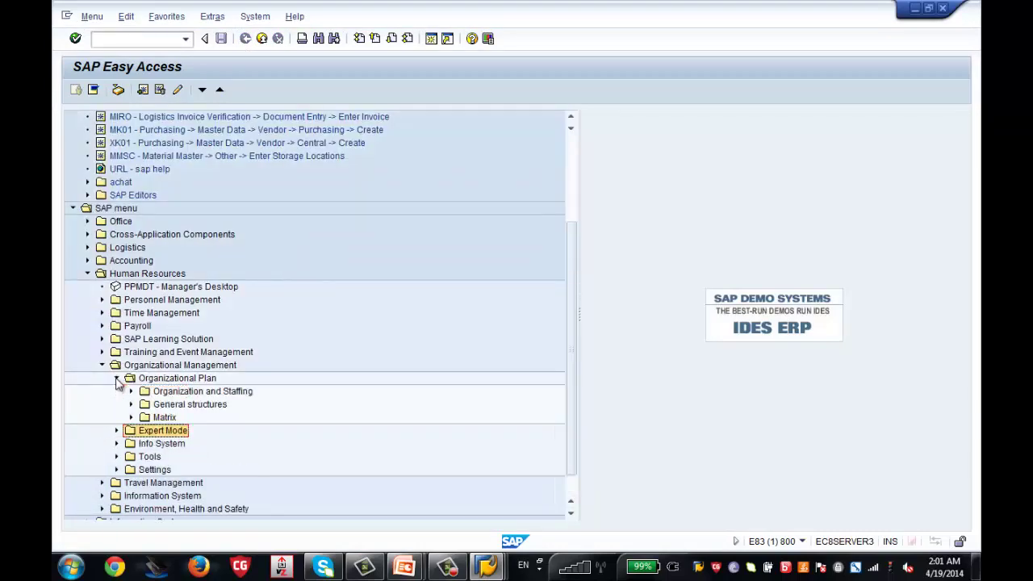
click(131, 392)
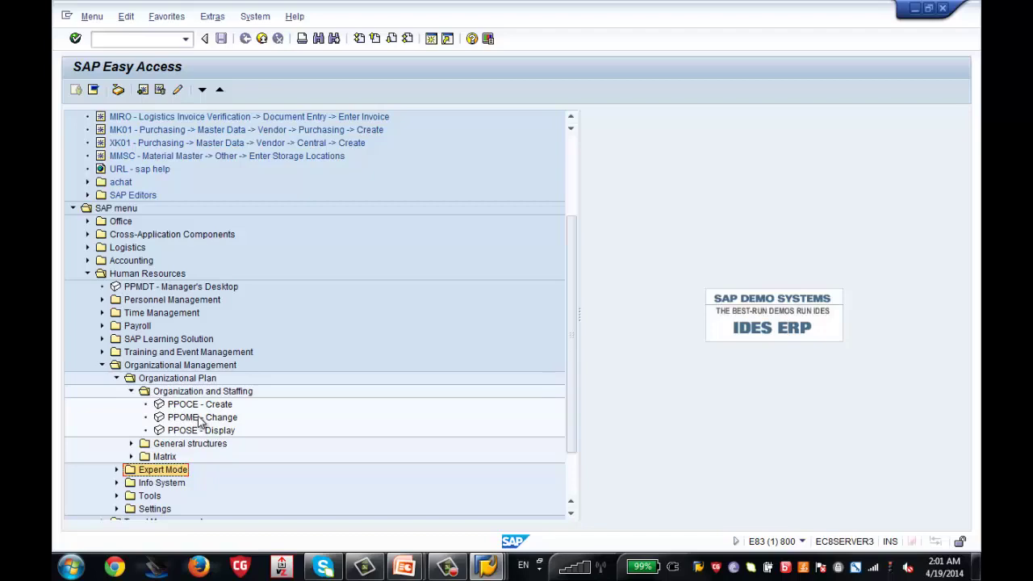
double_click(200, 418)
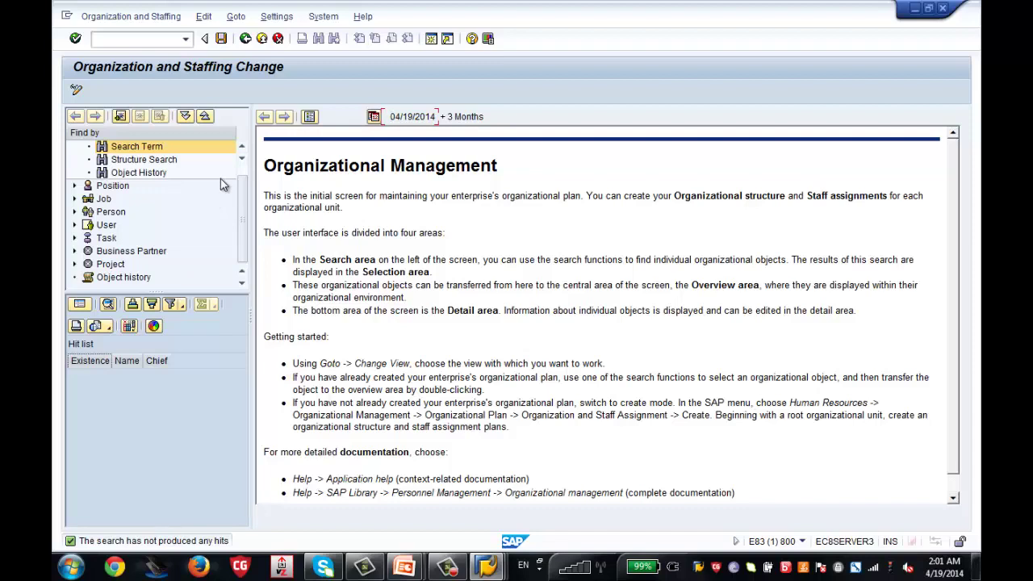
scroll(234, 169, up, 1)
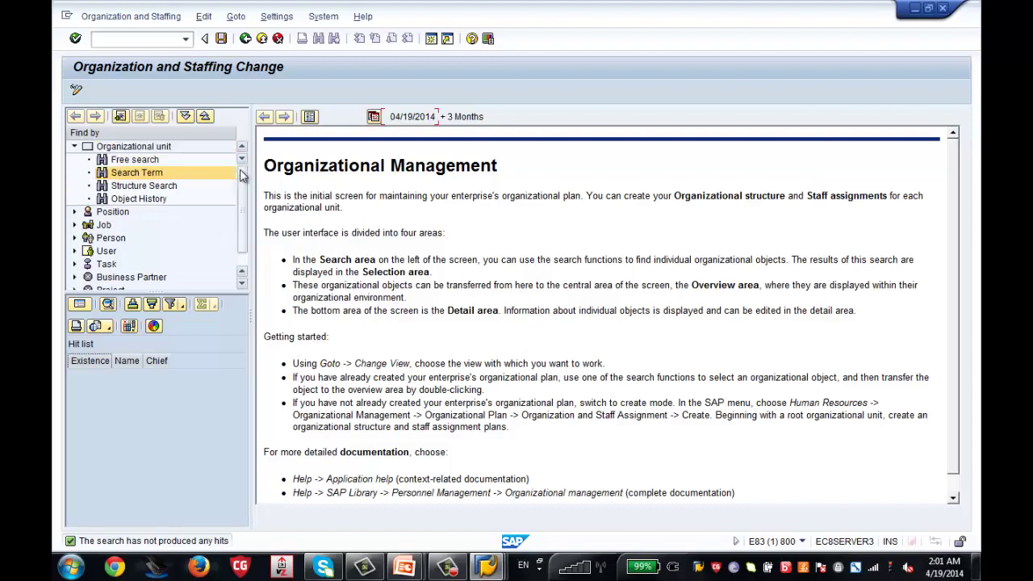
Search organizational units named *Zenith* and widen the Name column to read the results
click(141, 149)
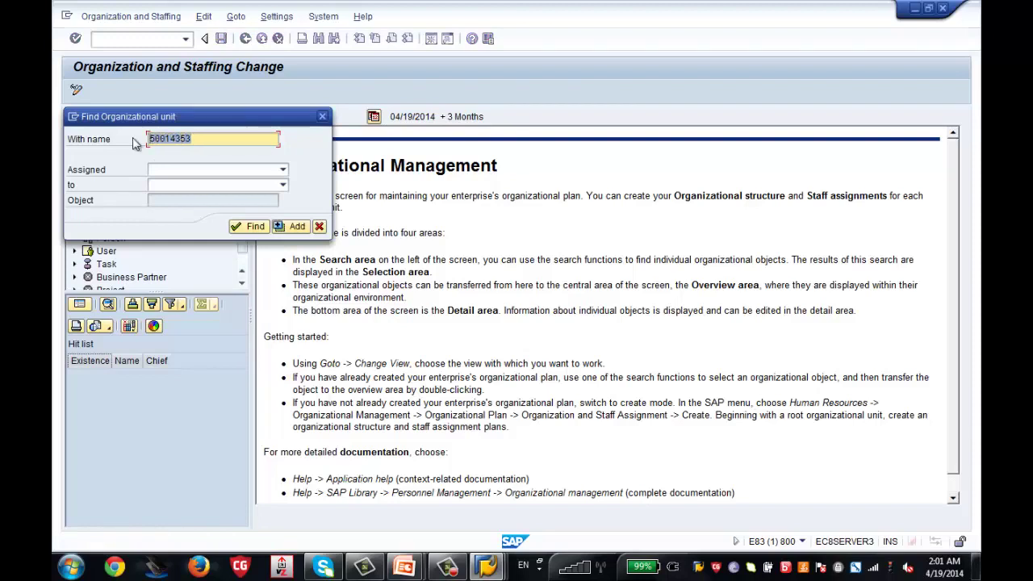
text(*Zenith*)
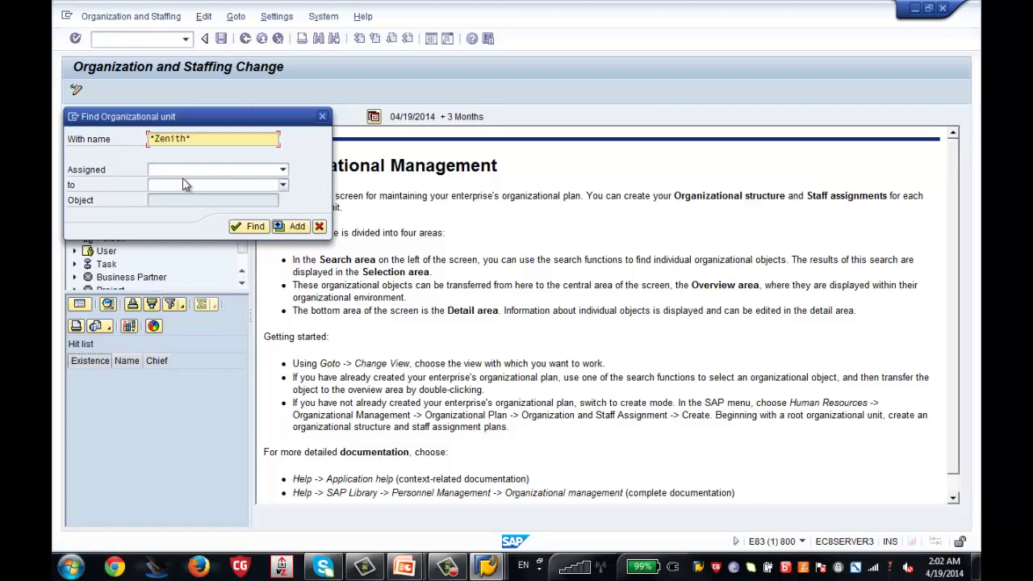
click(238, 228)
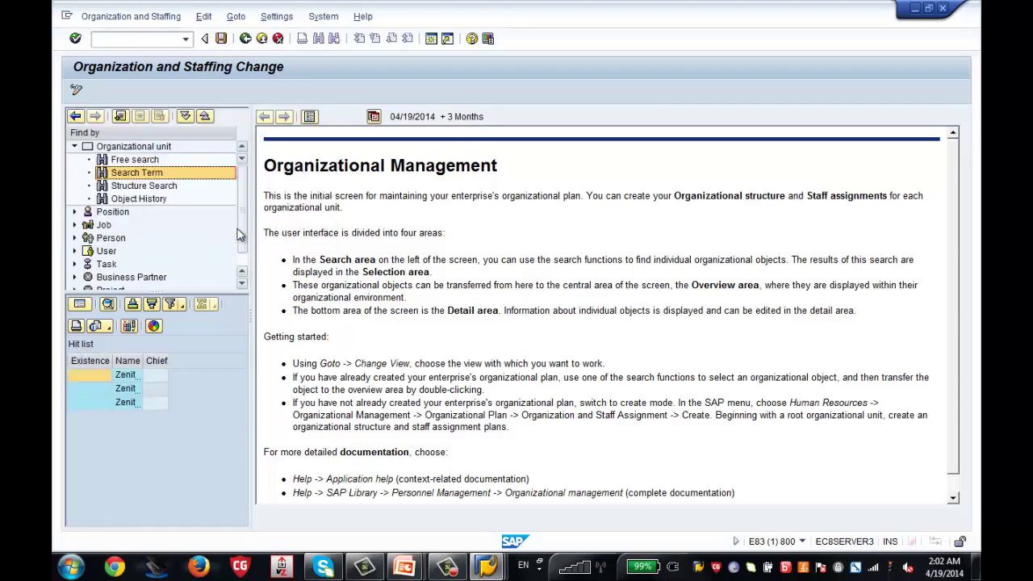
drag(142, 356, 219, 358)
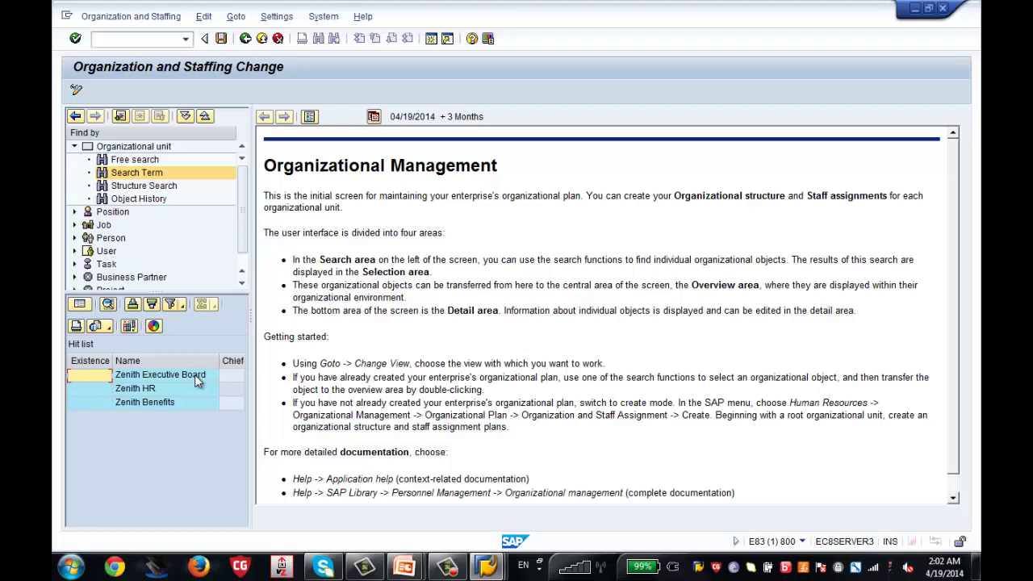
Load Zenith Executive Board, widen the structure column, and expand Zenith HR and Zenith Benefits
double_click(194, 376)
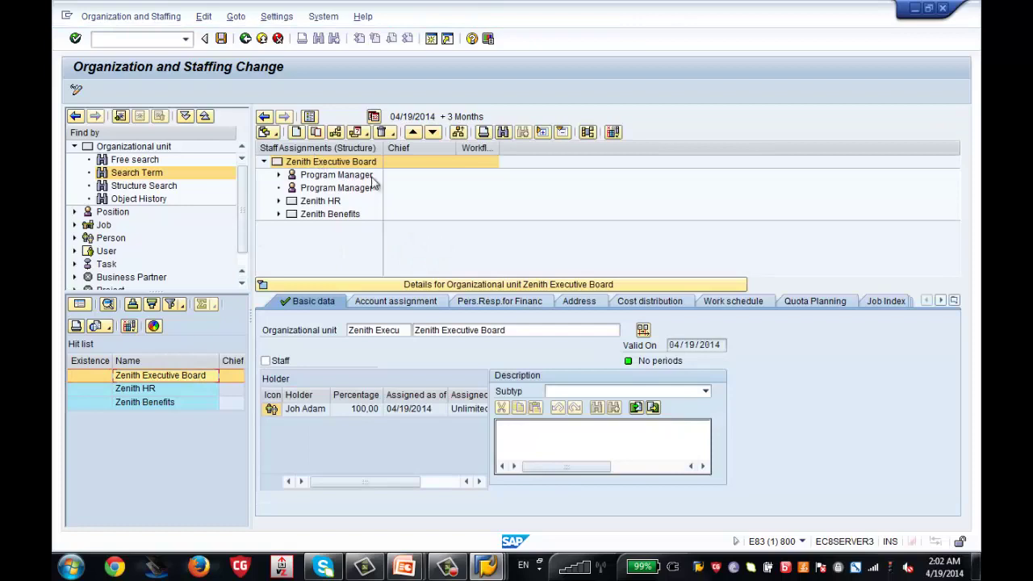
drag(382, 153, 439, 153)
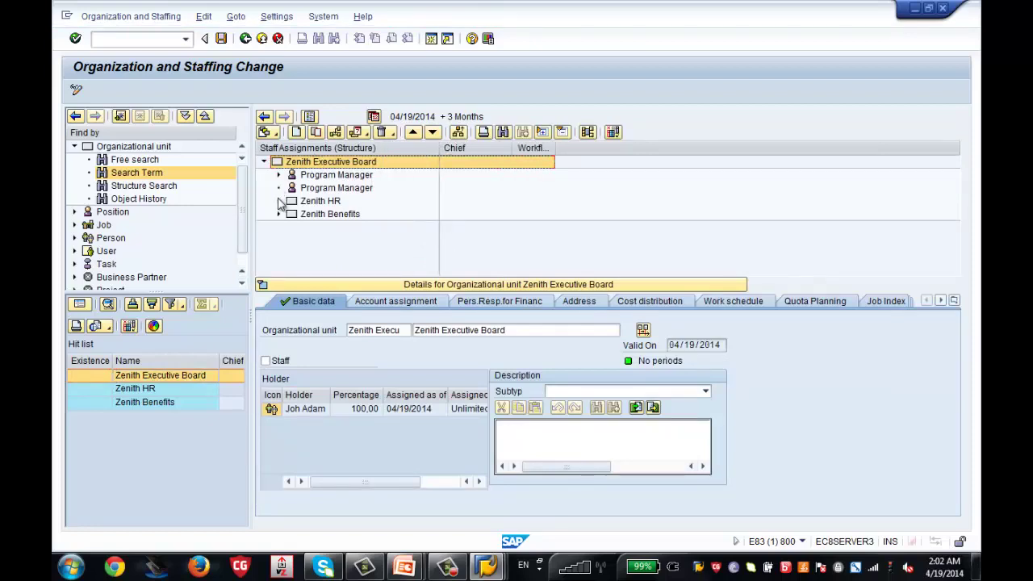
click(278, 201)
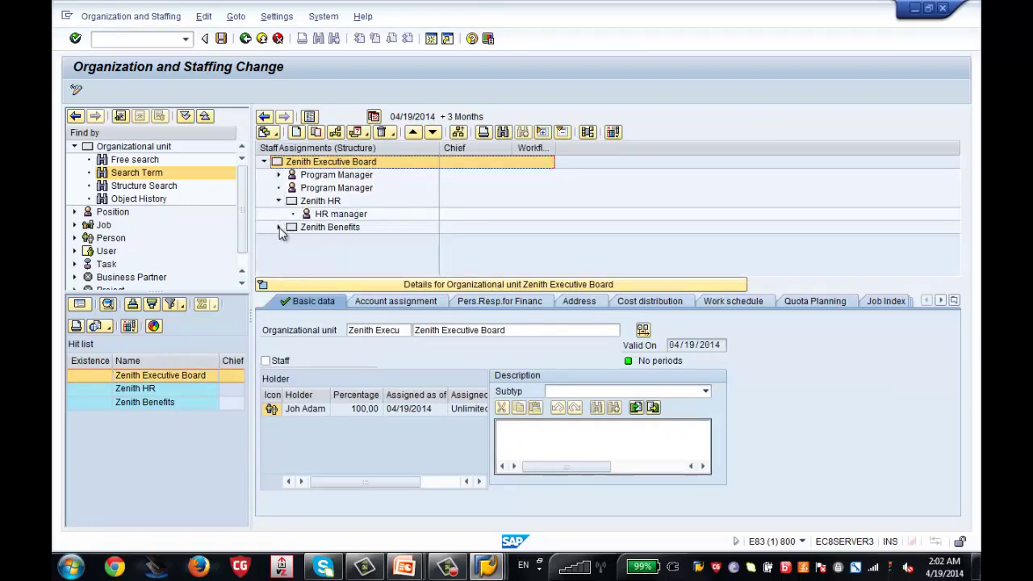
click(278, 228)
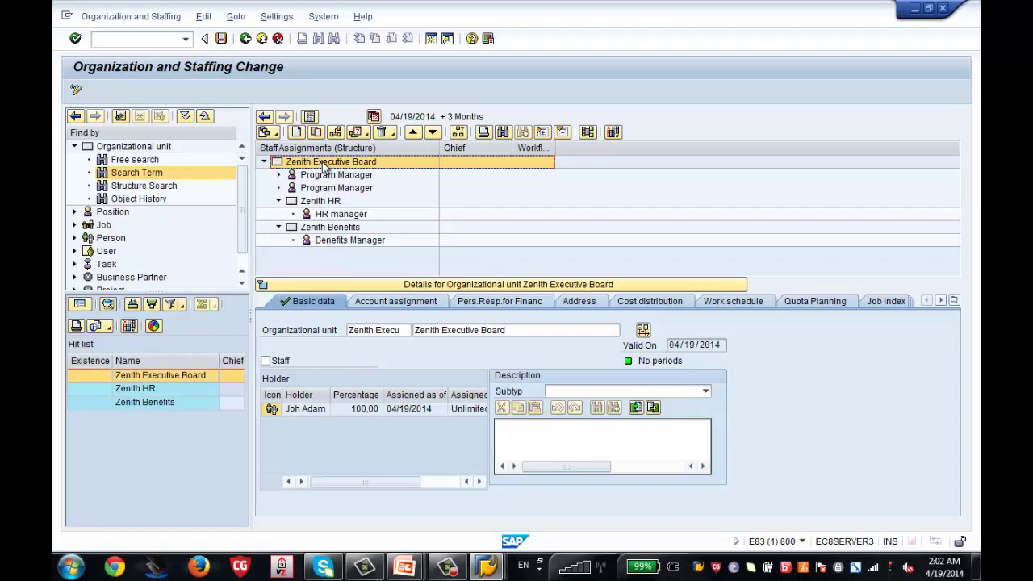
Review the Zenith HR and Zenith Benefits units and the Program Manager, HR manager and Benefits Manager positions
click(329, 205)
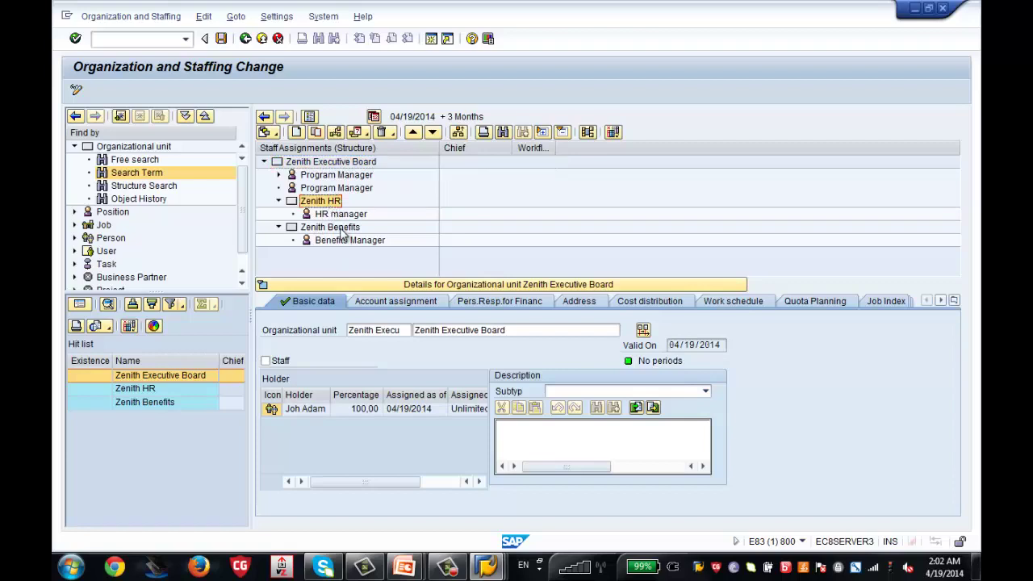
click(340, 228)
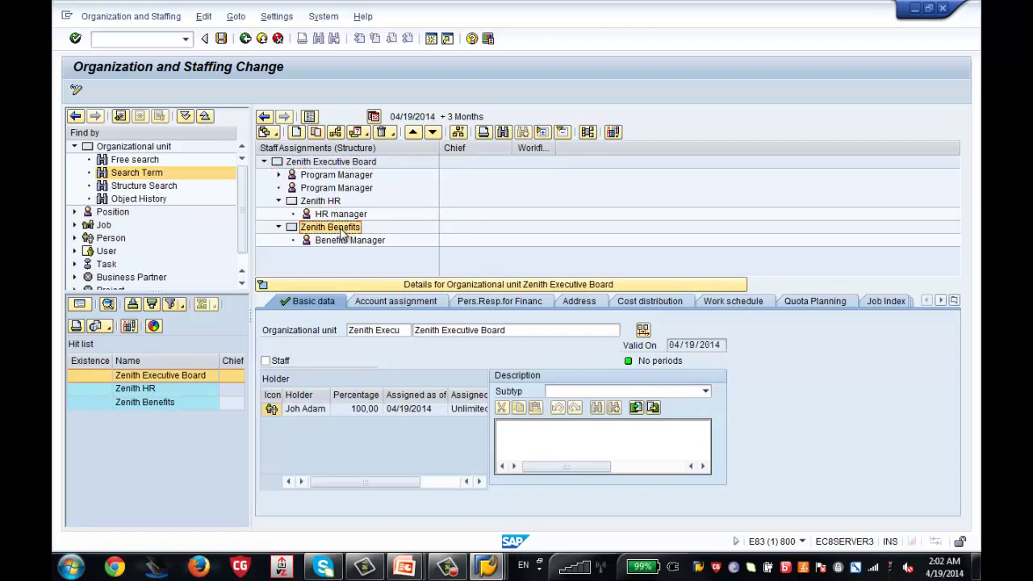
click(334, 176)
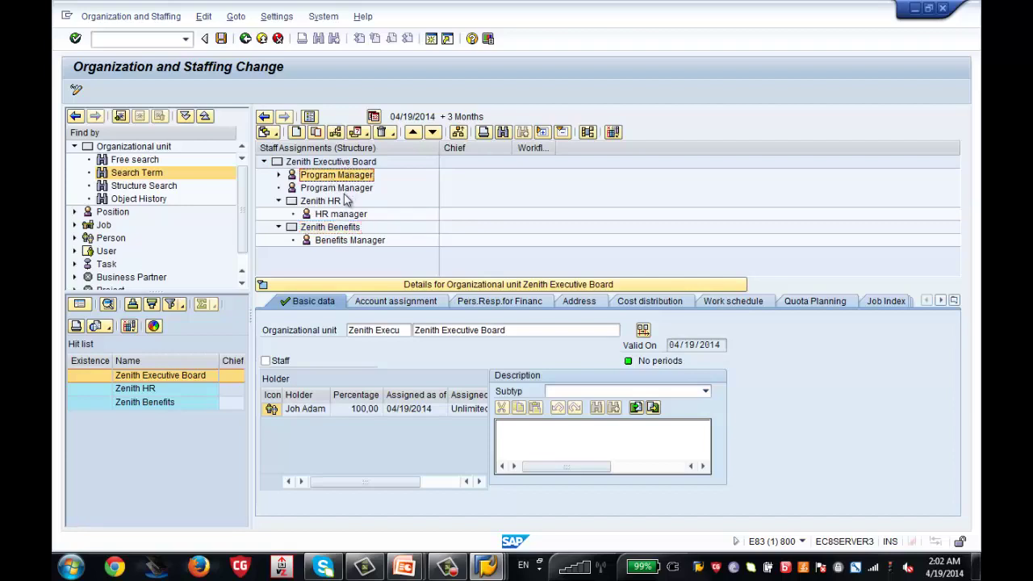
click(352, 216)
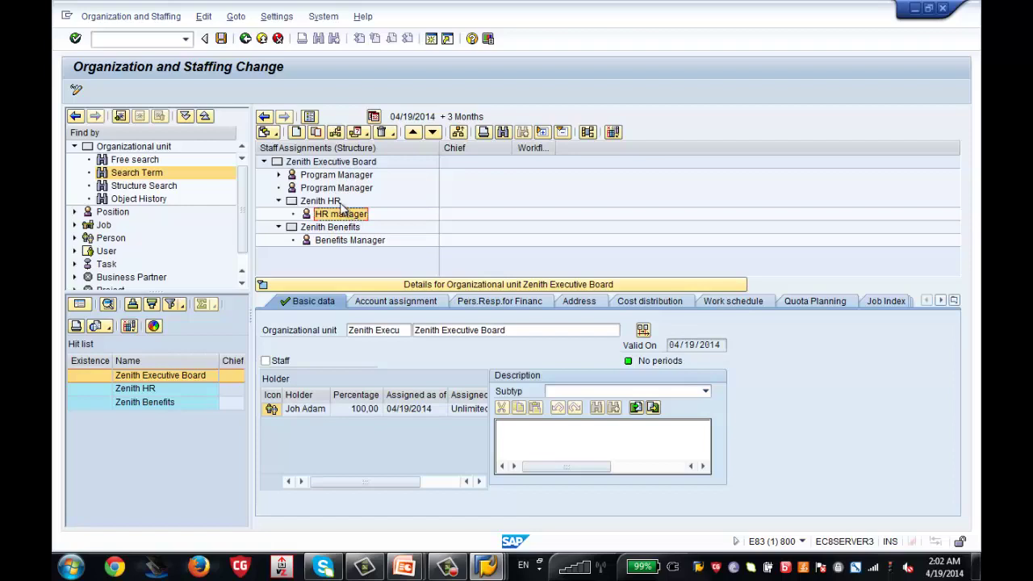
click(355, 241)
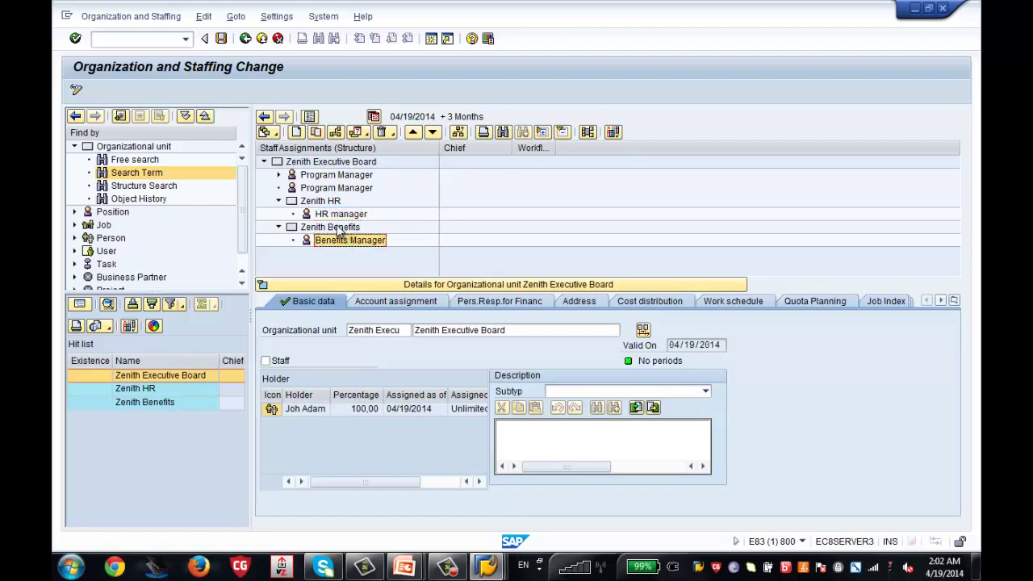
click(340, 229)
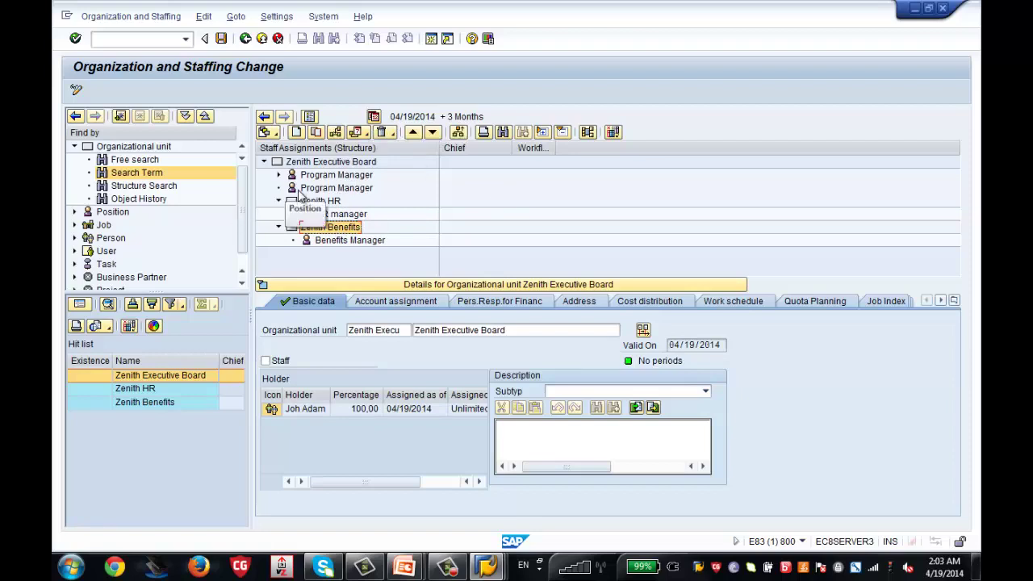
Try the Organizational Structure overview with details hidden, then the Account Assignment view
click(275, 136)
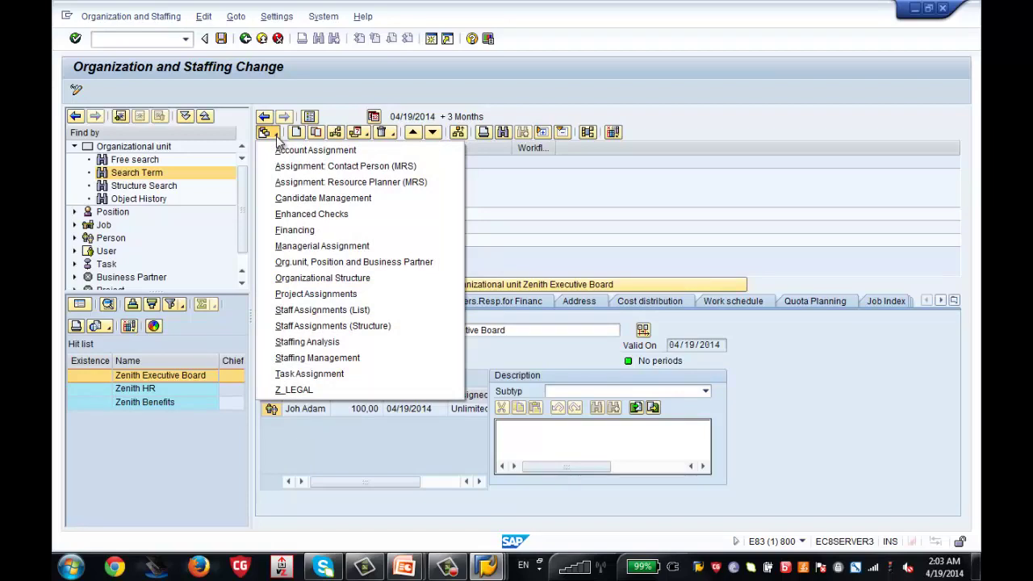
click(311, 279)
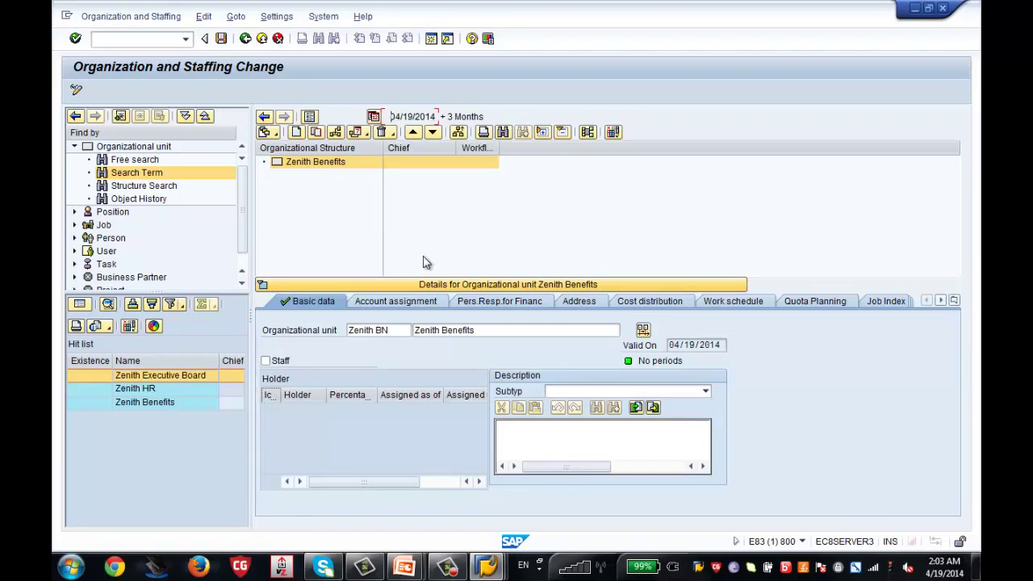
click(439, 287)
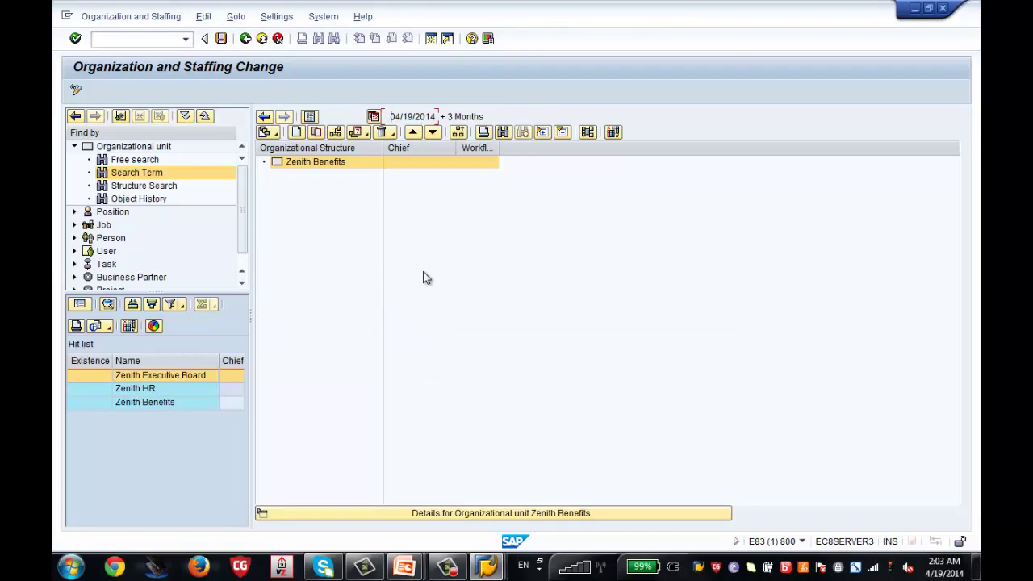
click(275, 134)
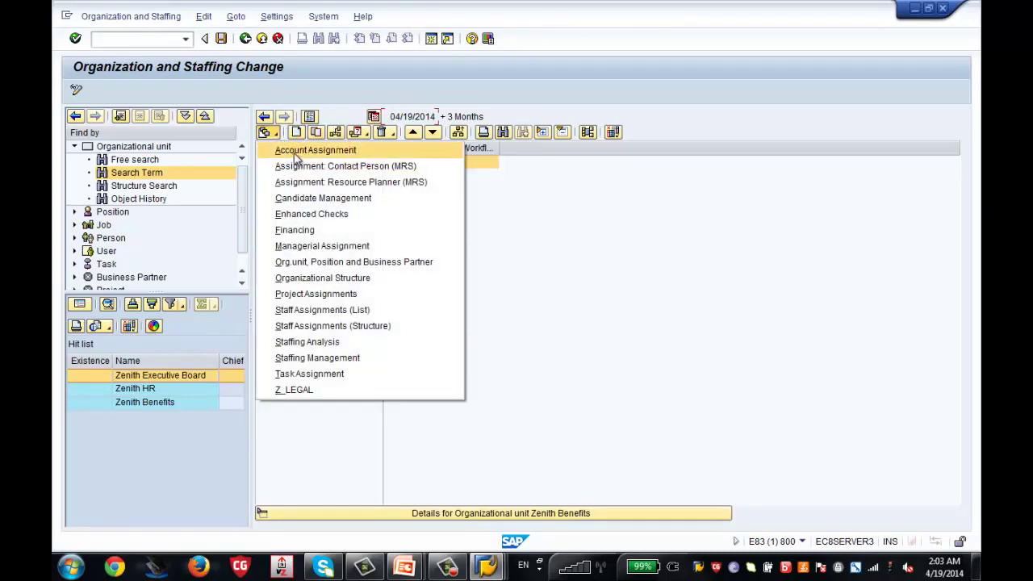
click(295, 151)
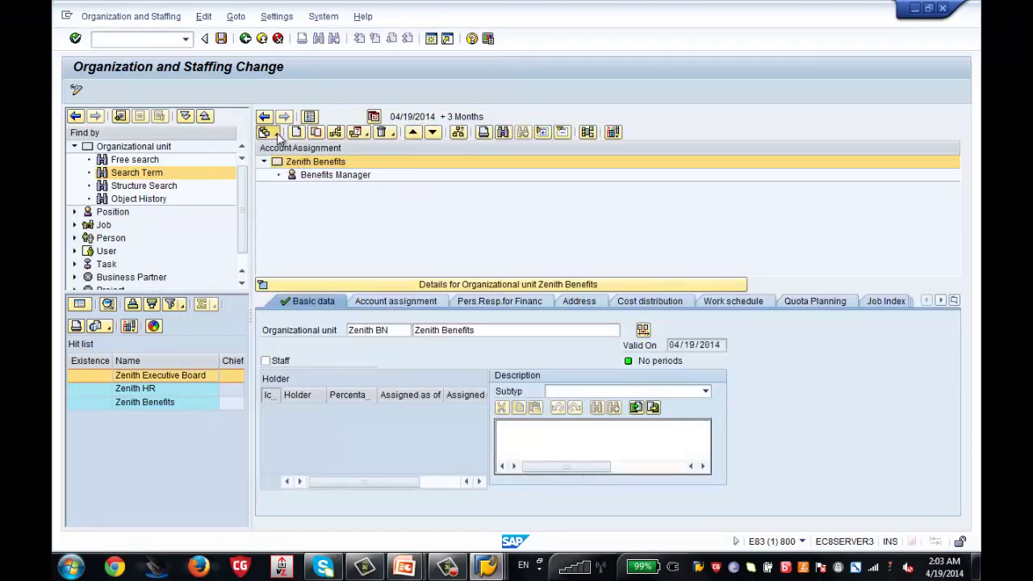
Show Zenith Benefits in Staff Assignments (List), with Benefits Manager listed as not vacant
click(278, 136)
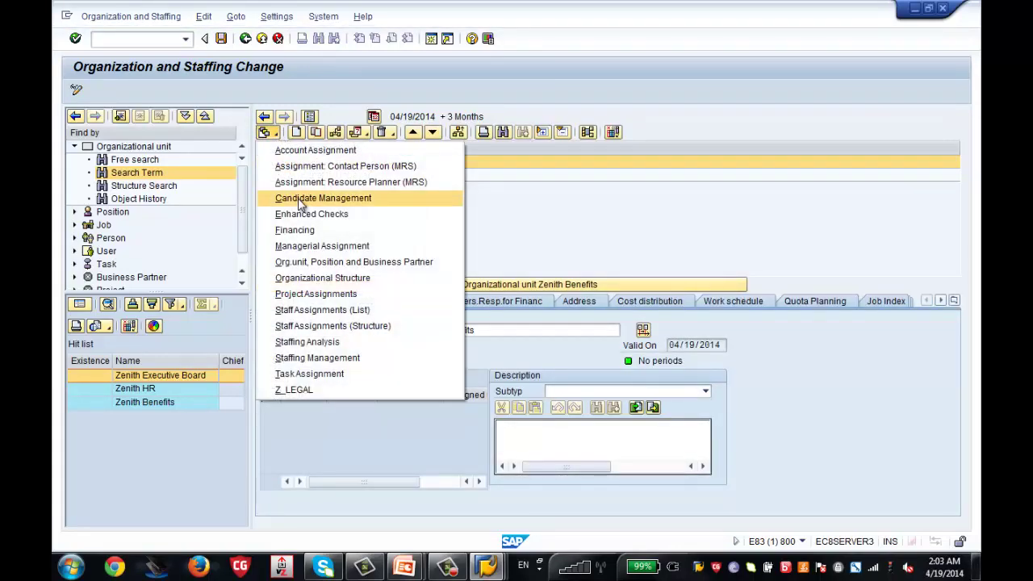
click(334, 310)
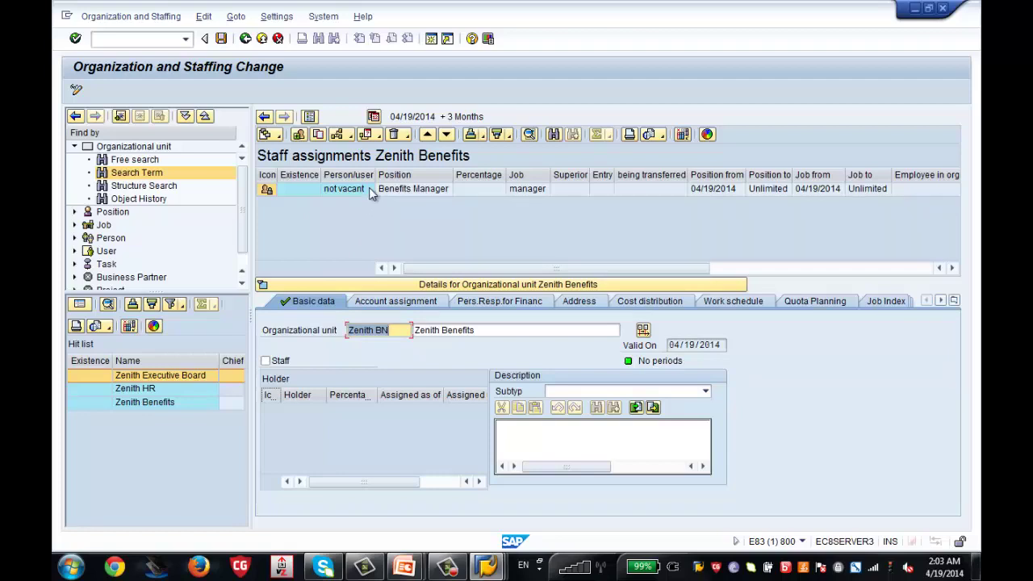
click(279, 137)
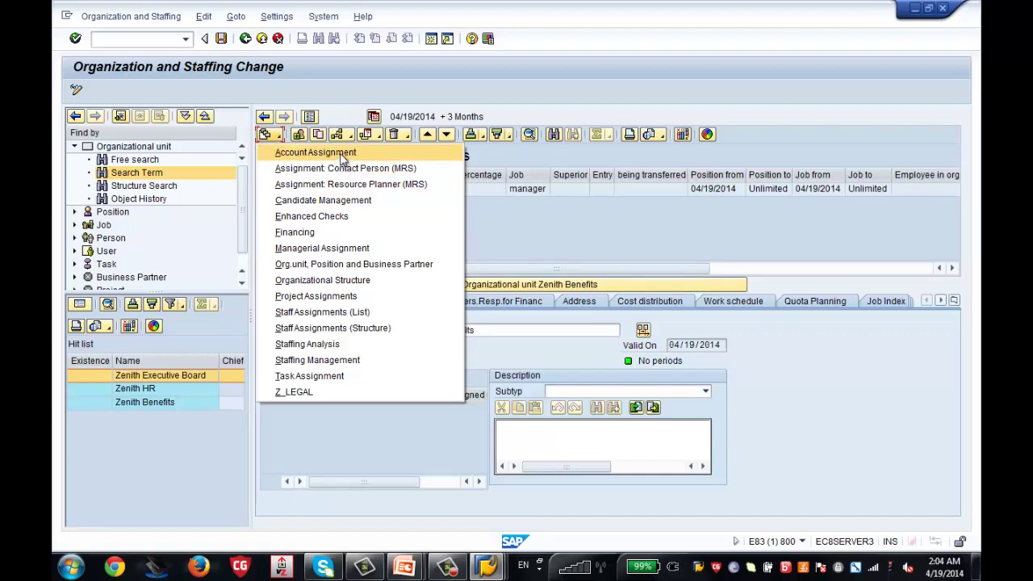
From Account Assignment view, delimit the Zenith Benefits object as of 04/19/2014, then exit to SAP Easy Access
click(343, 153)
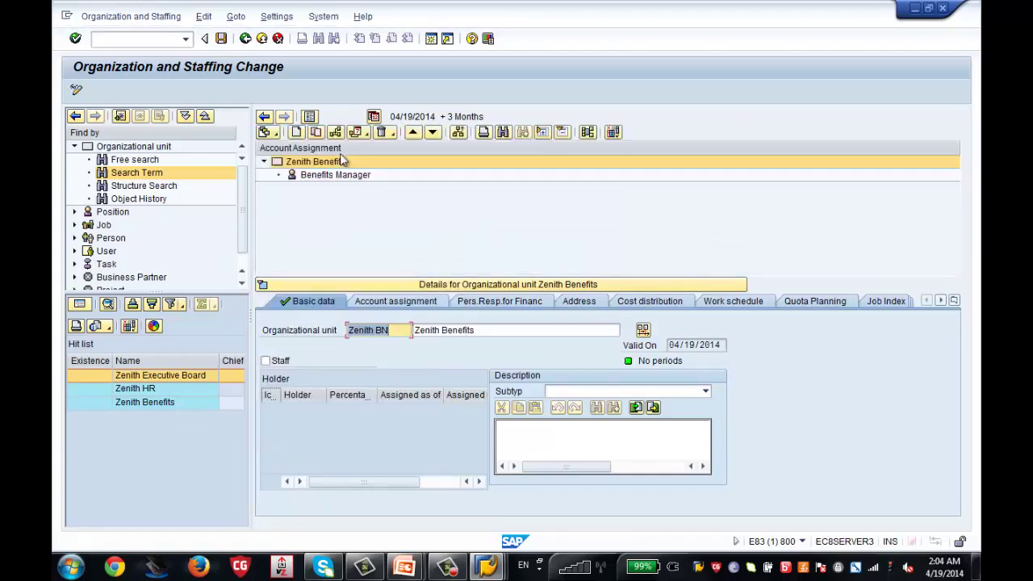
click(367, 133)
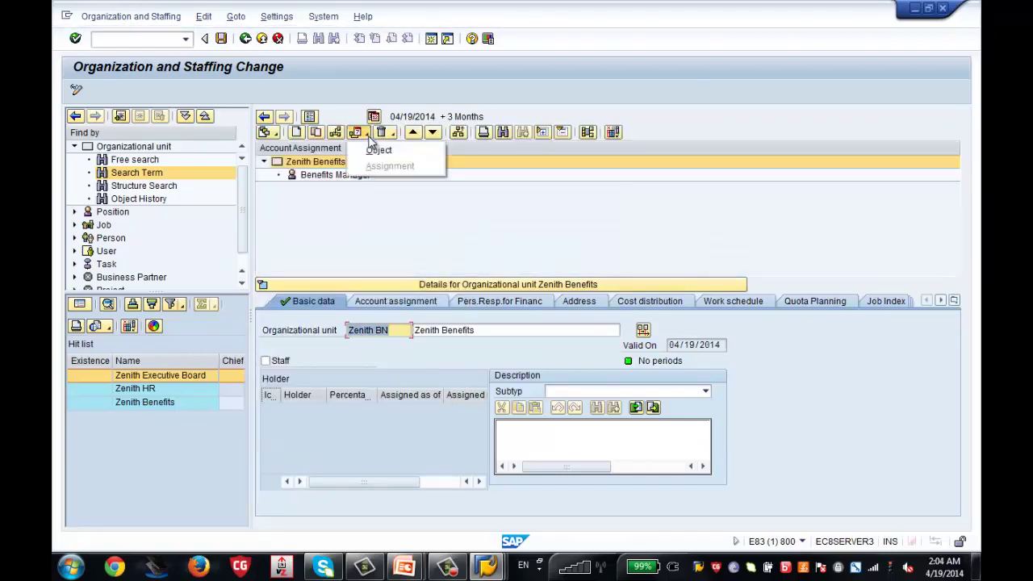
click(377, 152)
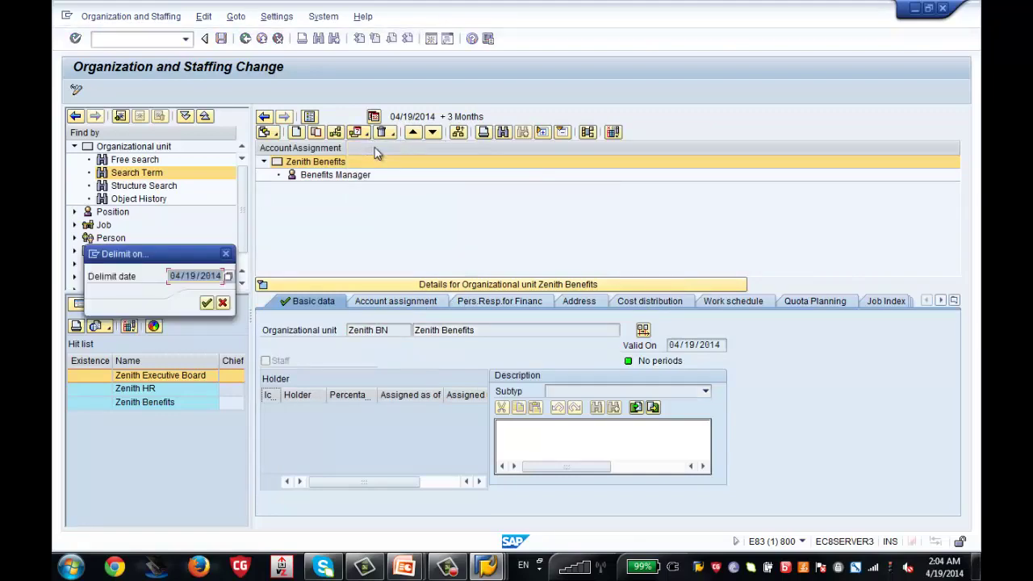
click(209, 301)
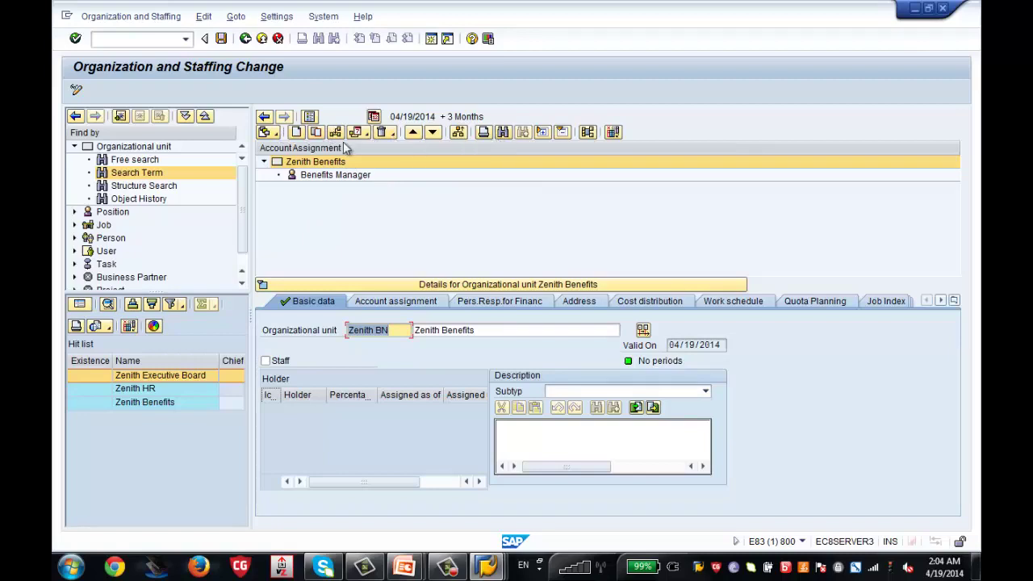
click(246, 38)
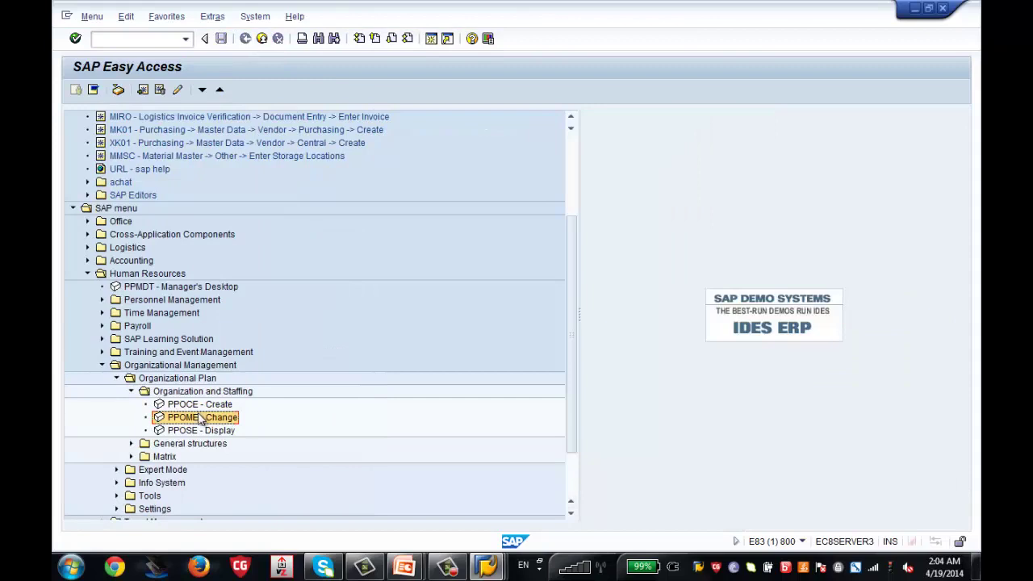
Reopen PPOME on Zenith Executive Board and expand Zenith HR and Zenith Benefits to show their managers
double_click(201, 418)
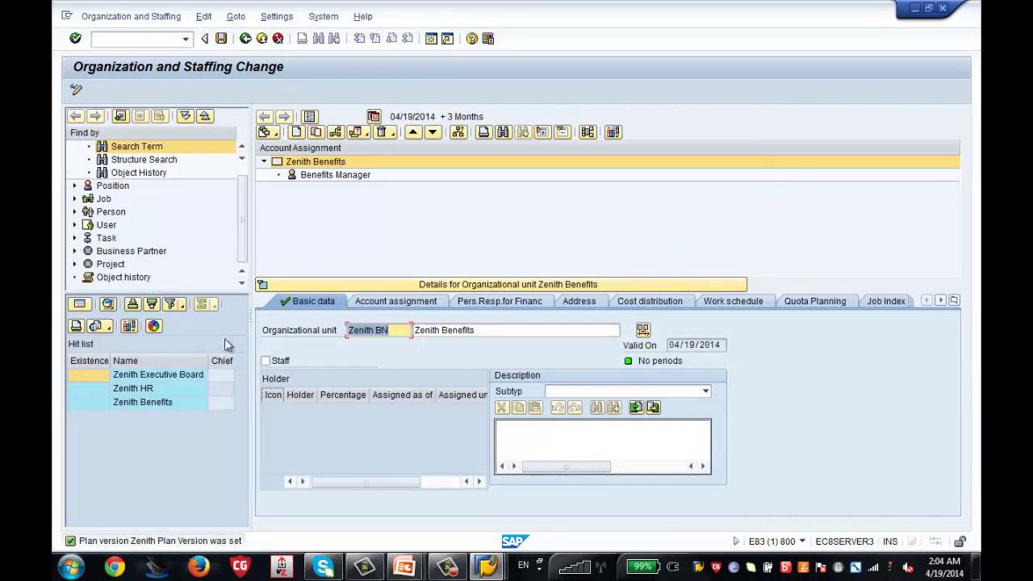
click(146, 377)
double_click(145, 376)
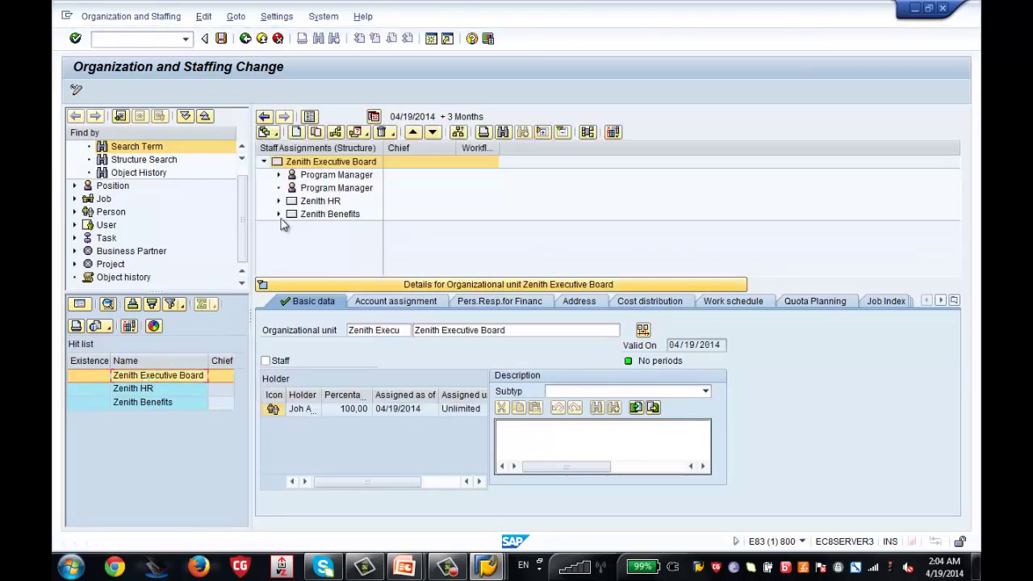
click(278, 201)
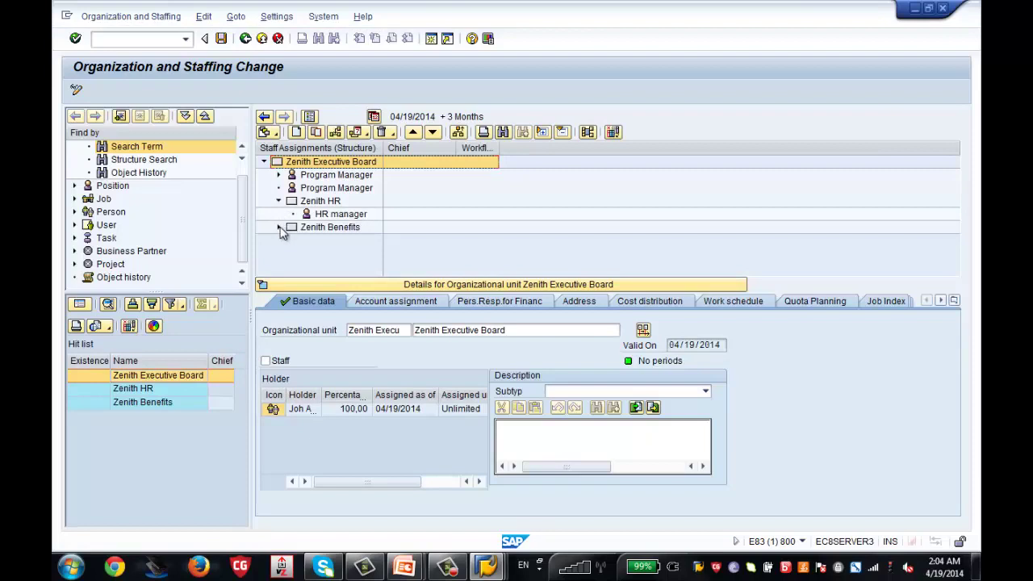
click(279, 228)
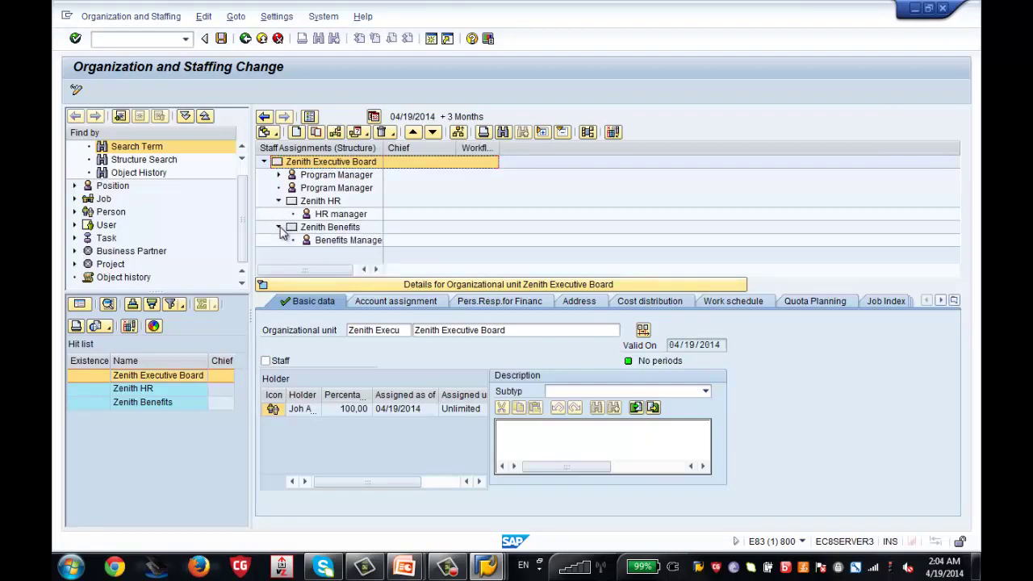
click(405, 307)
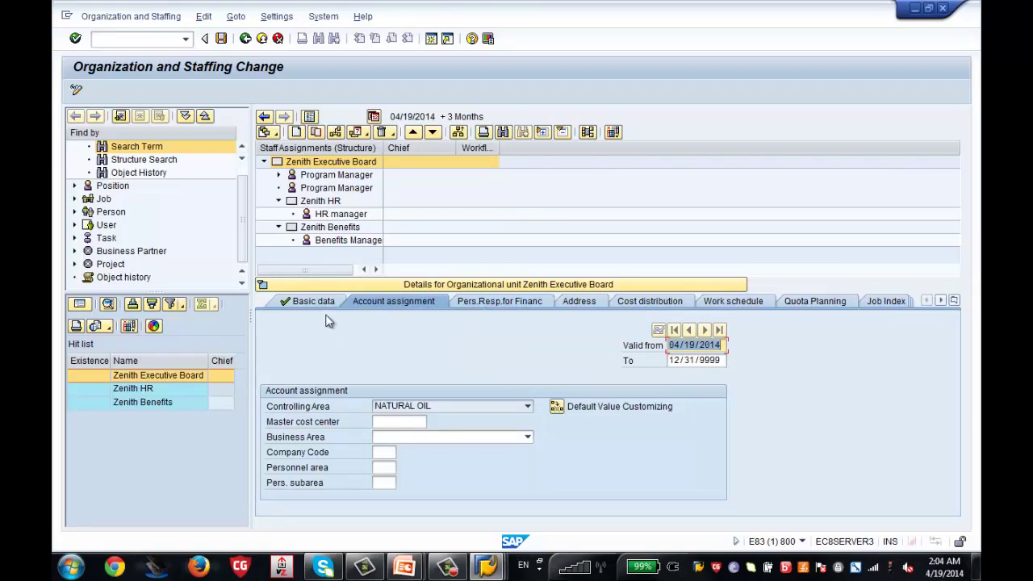
click(305, 302)
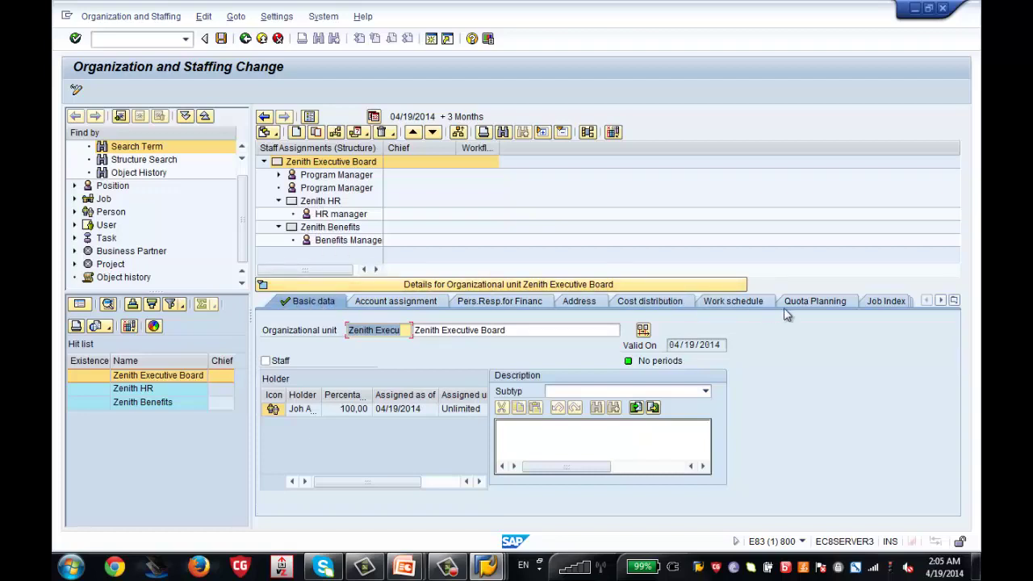
Leave PPOME for SAP Easy Access and collapse the Organization and Staffing menu folder
click(245, 39)
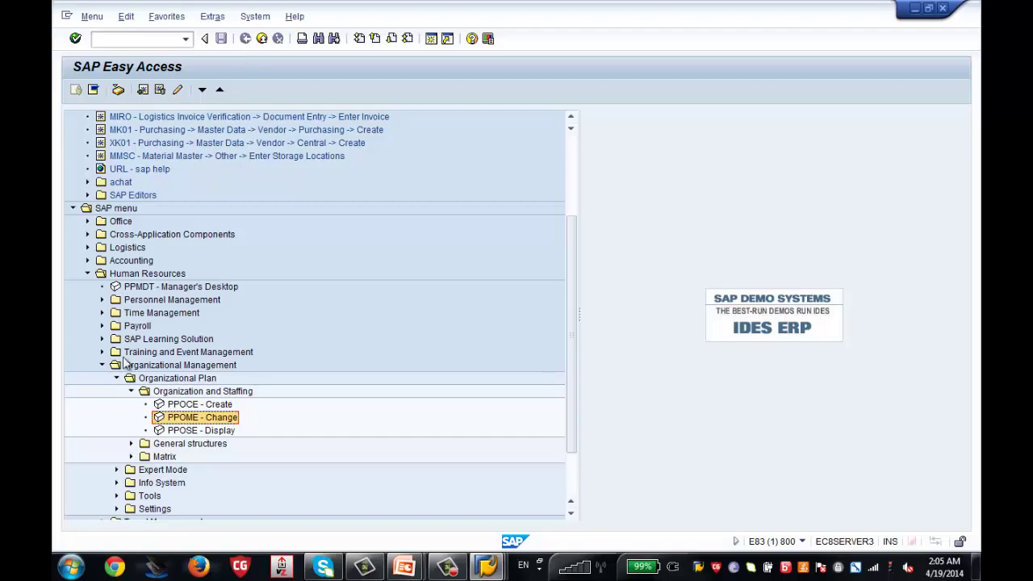
click(132, 392)
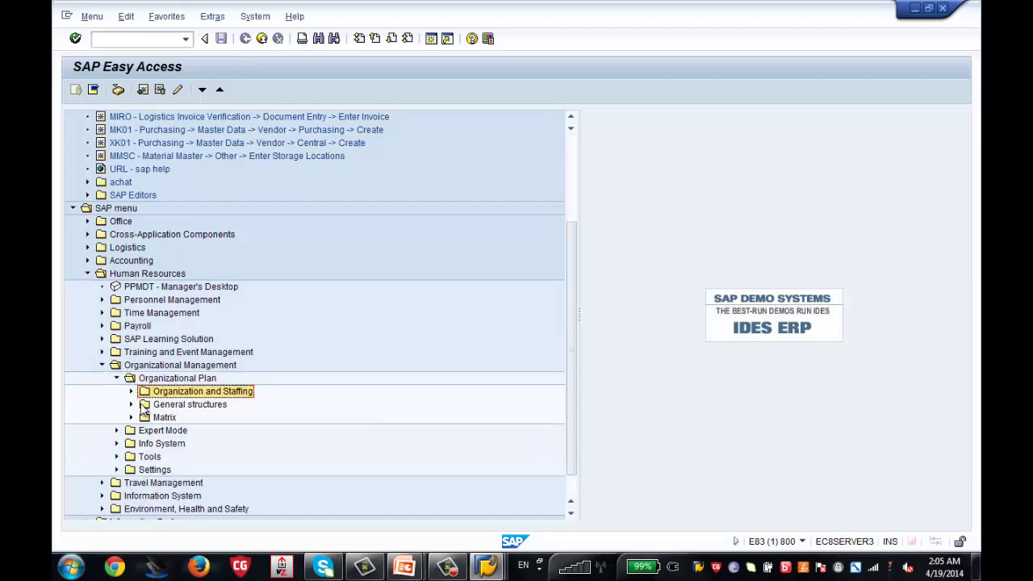